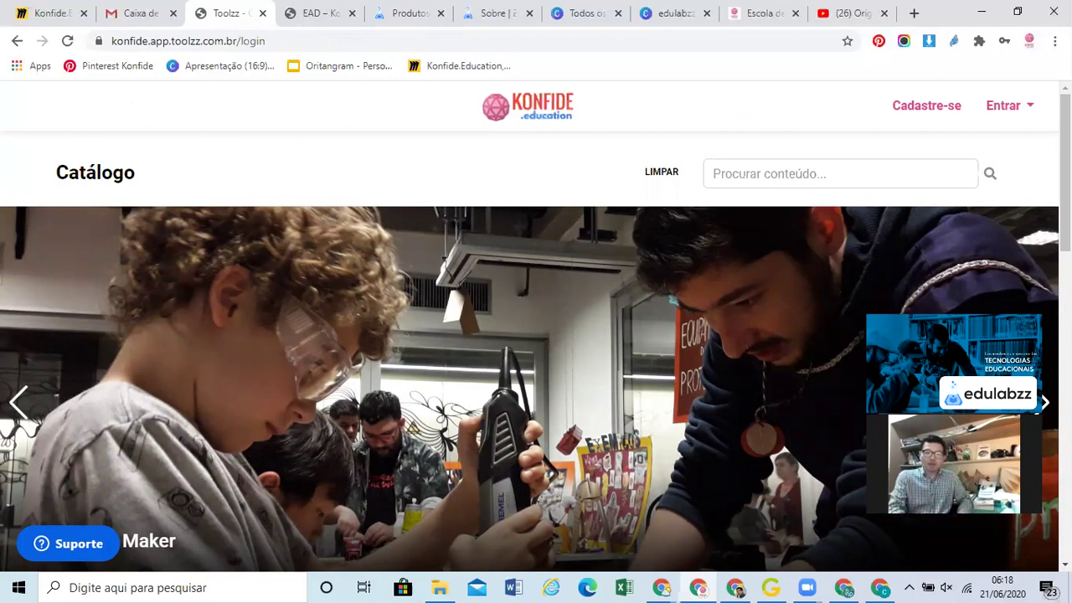
Browse the Konfide.Education catalogue sections, then bring up the Entrar sign-in form
scroll(1066, 167, "down", 4)
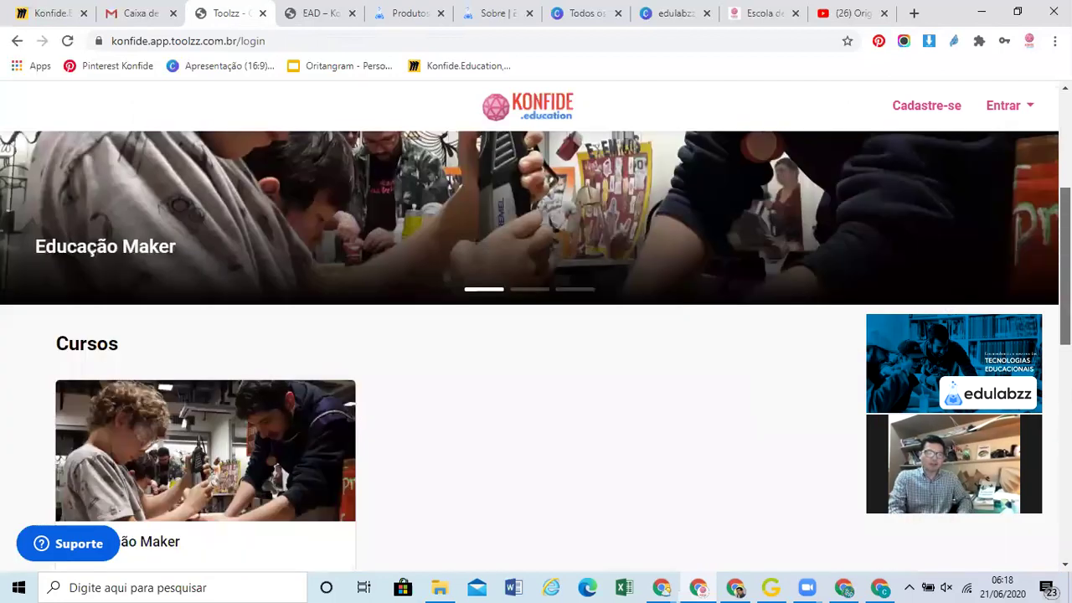
scroll(536, 352, "down", 2)
scroll(537, 352, "down", 1)
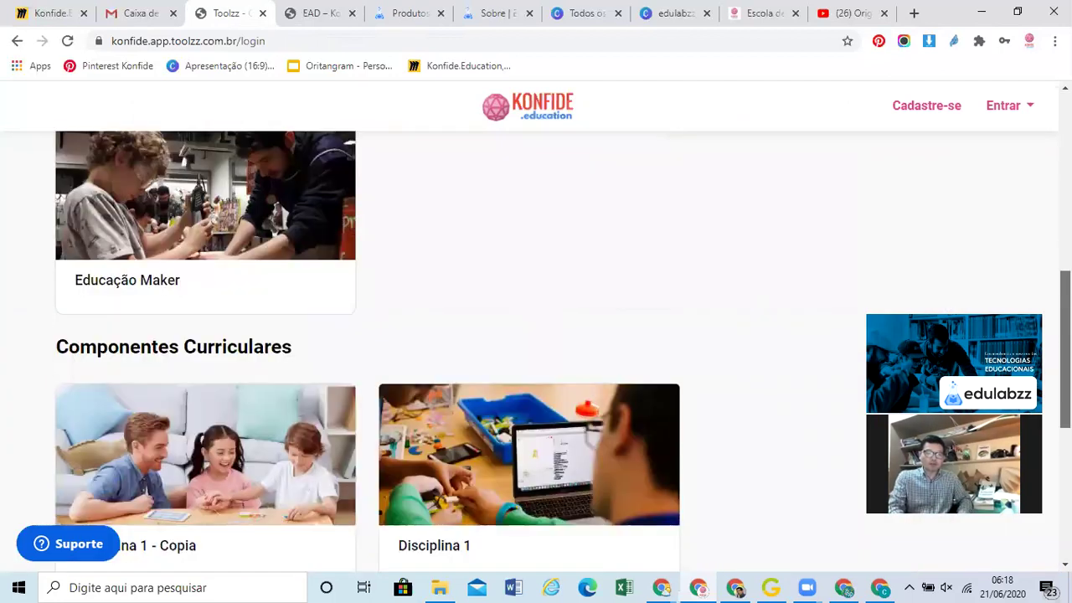
scroll(537, 352, "down", 3)
scroll(536, 352, "down", 2)
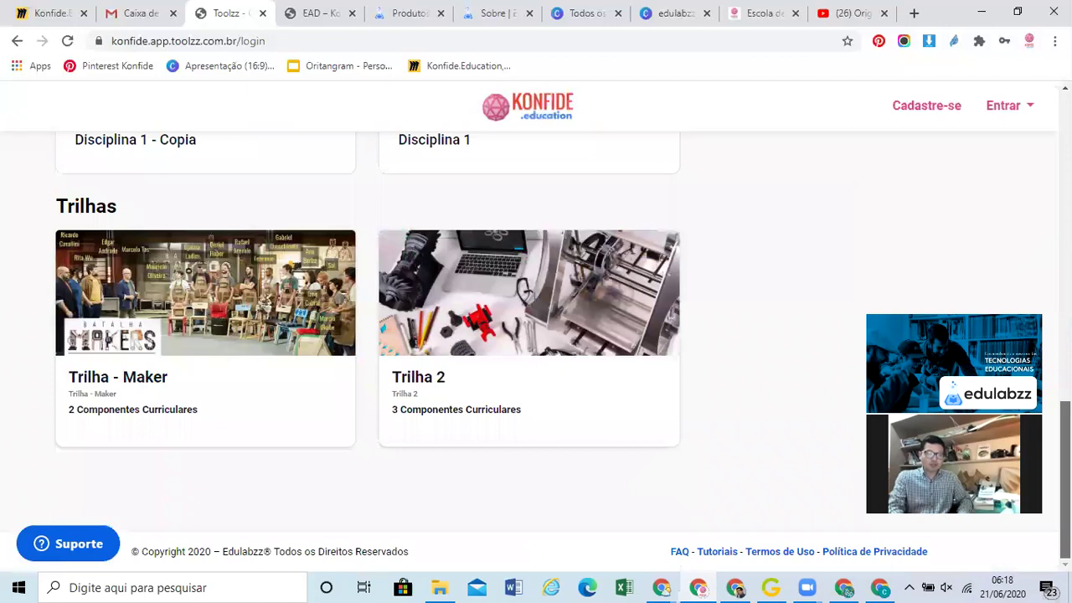
scroll(536, 352, "up", 6)
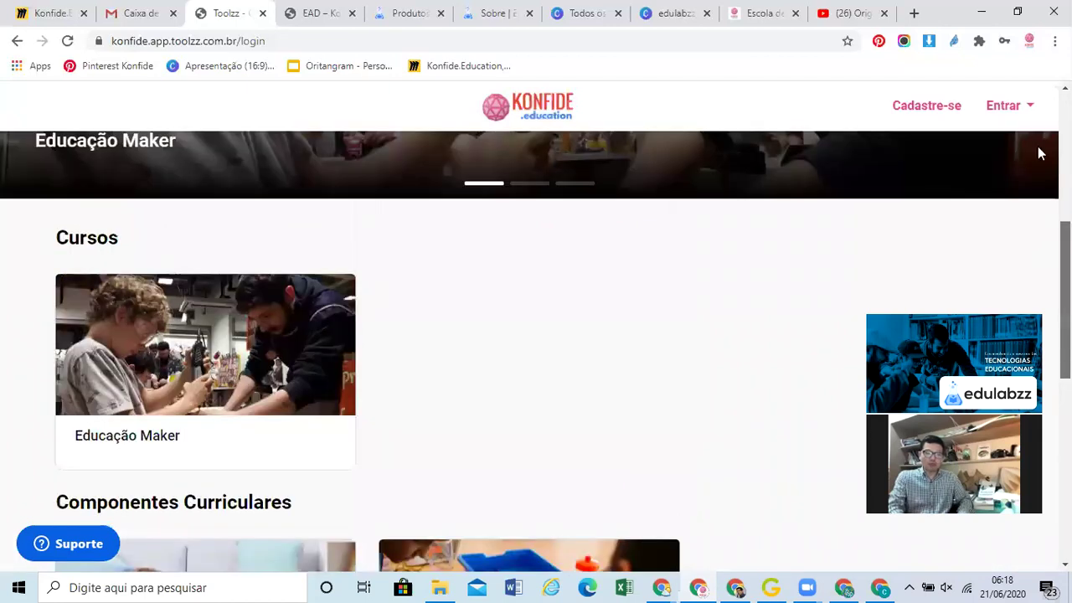
scroll(1037, 143, "up", 4)
left_click(1032, 107)
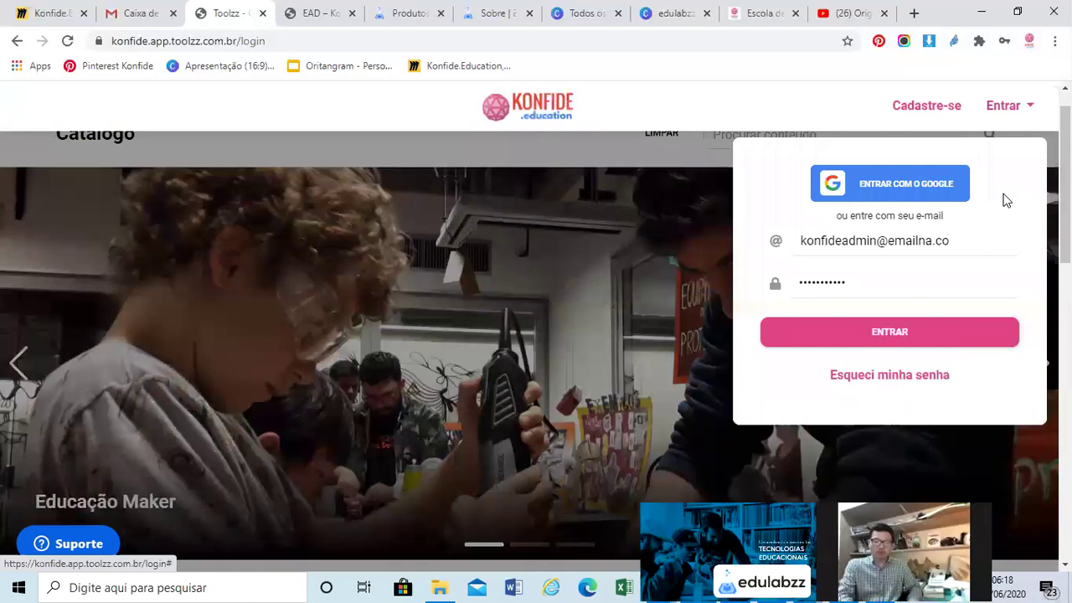
Sign in as administrator and review the report: 4 Unidades, 3 Alunos, 6 Cursos, 11 Conteúdos
left_click(875, 336)
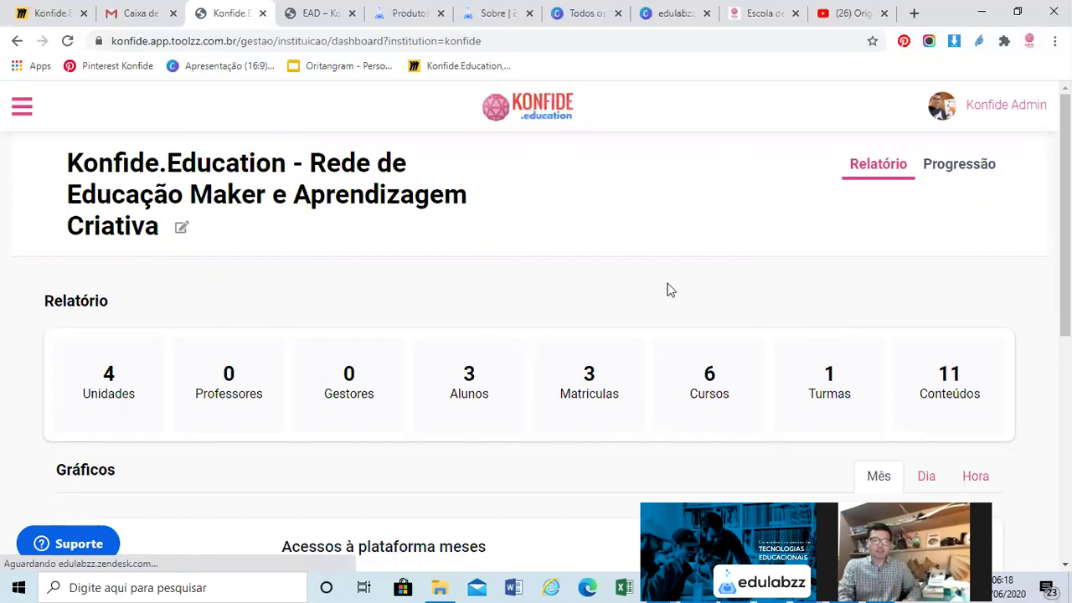
scroll(668, 279, "down", 5)
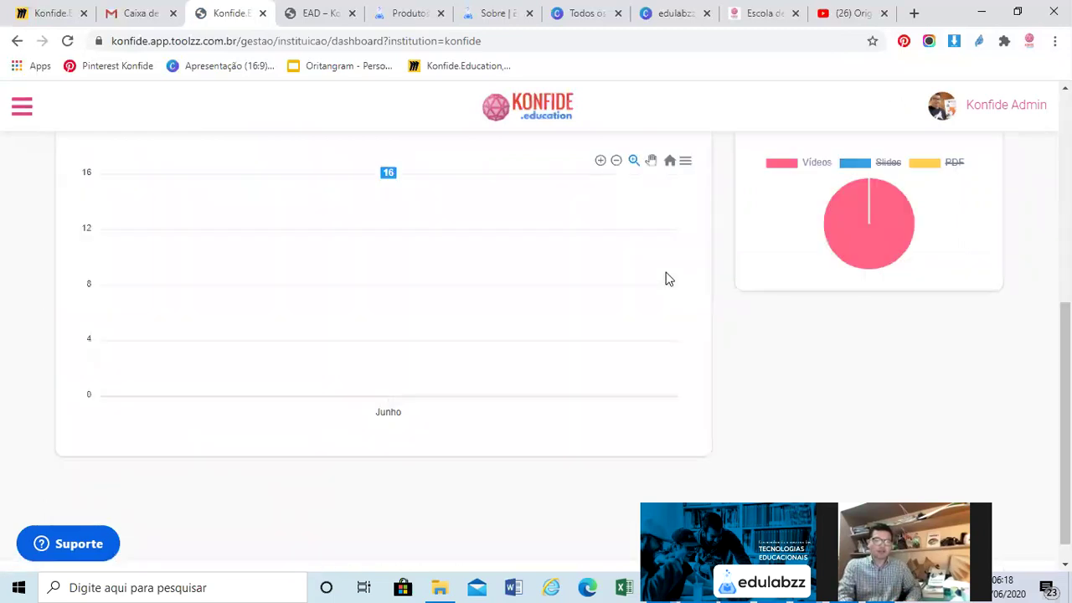
scroll(669, 279, "up", 4)
scroll(174, 236, "up", 1)
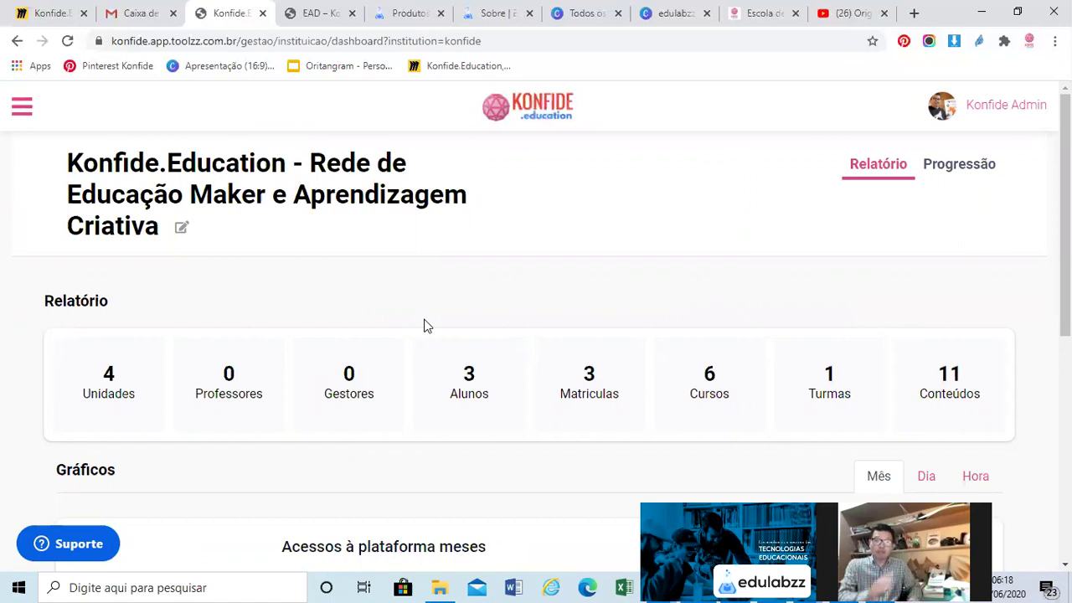
Go to Parceiros Externos and inspect the Origami.club partner link without changing it
left_click(23, 109)
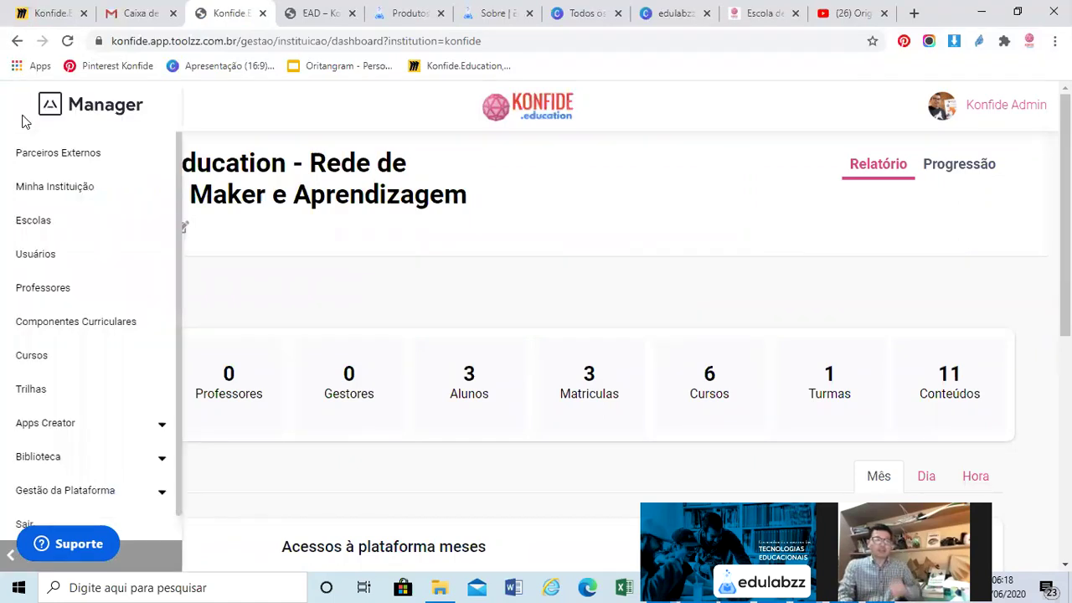
left_click(26, 158)
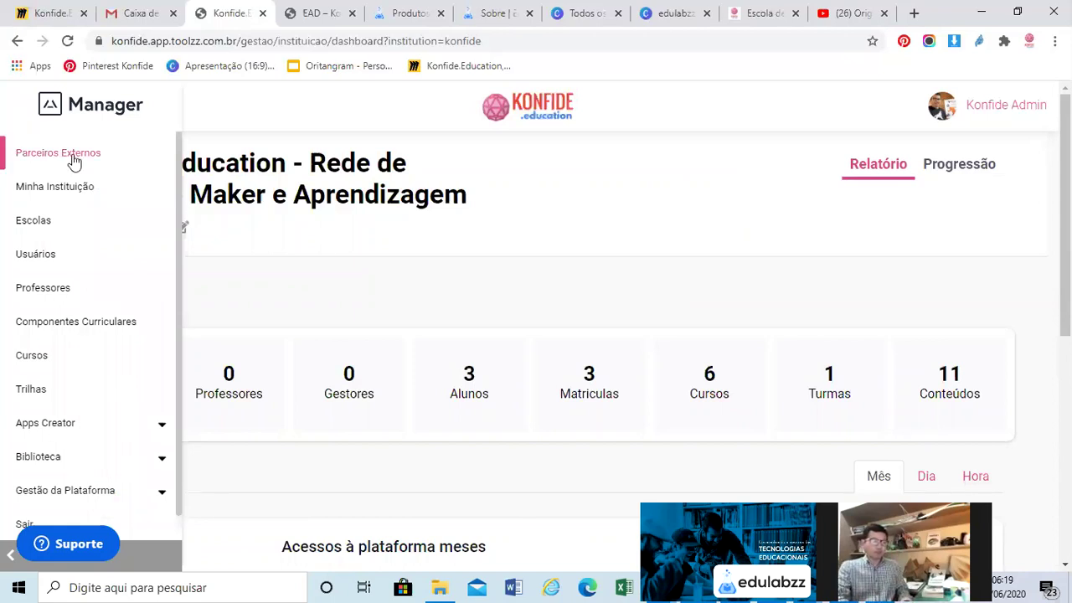
left_click(75, 152)
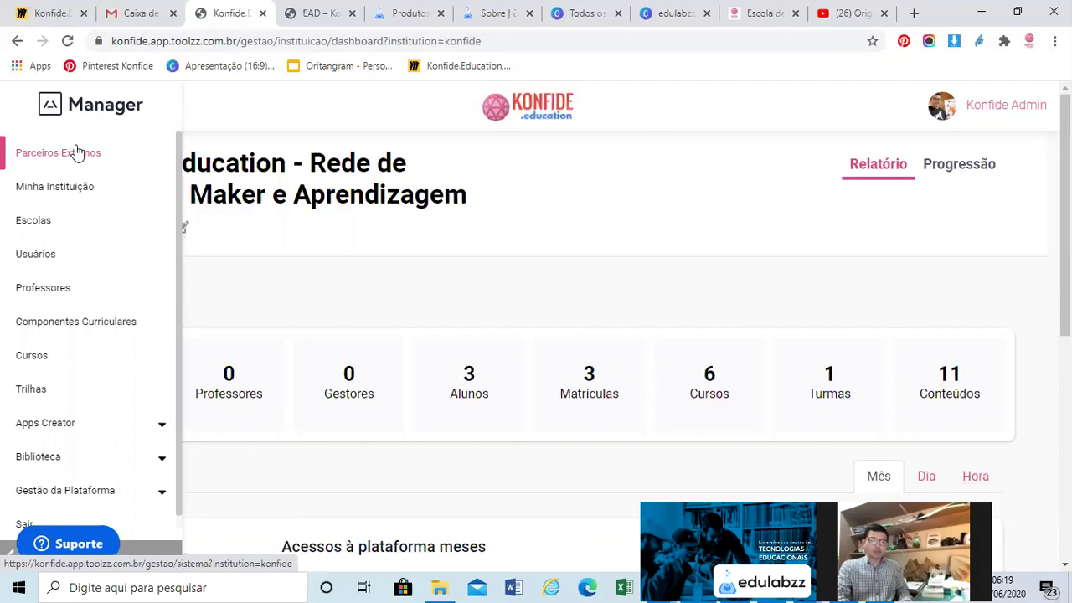
left_click(76, 152)
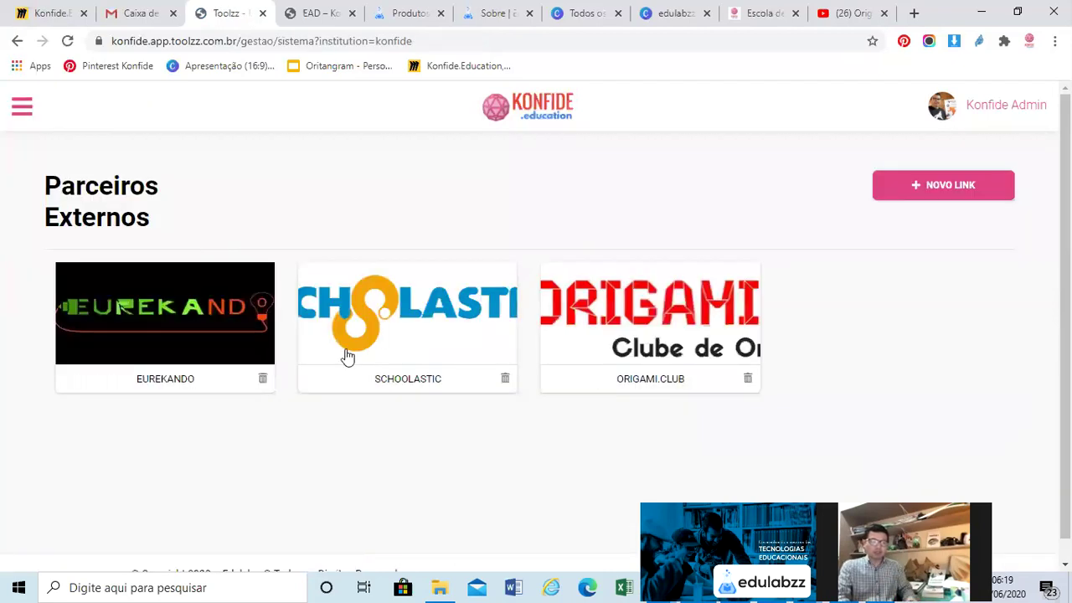
left_click(649, 328)
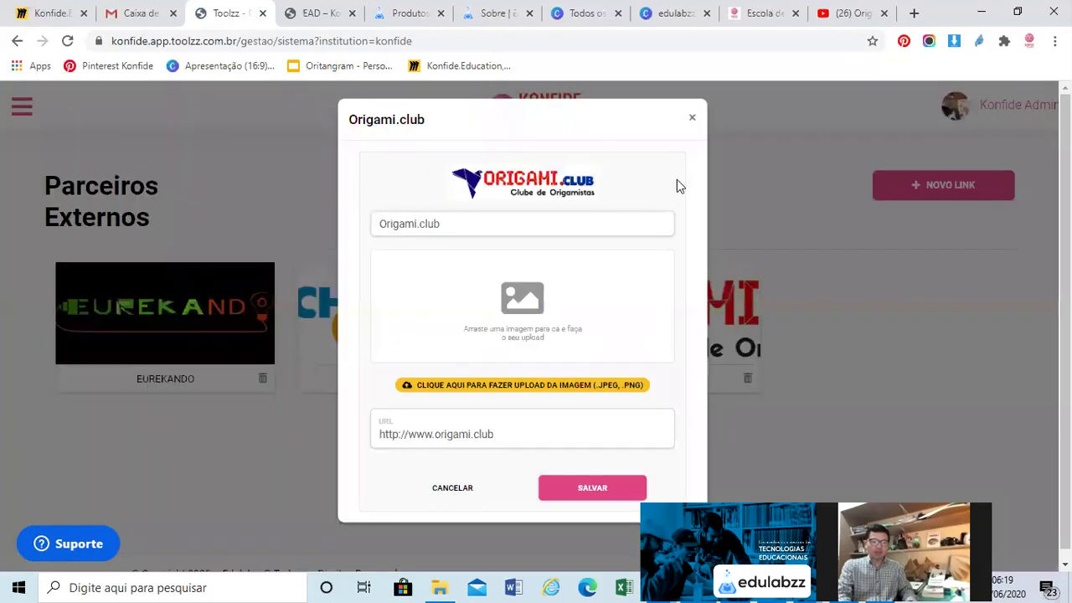
left_click(935, 195)
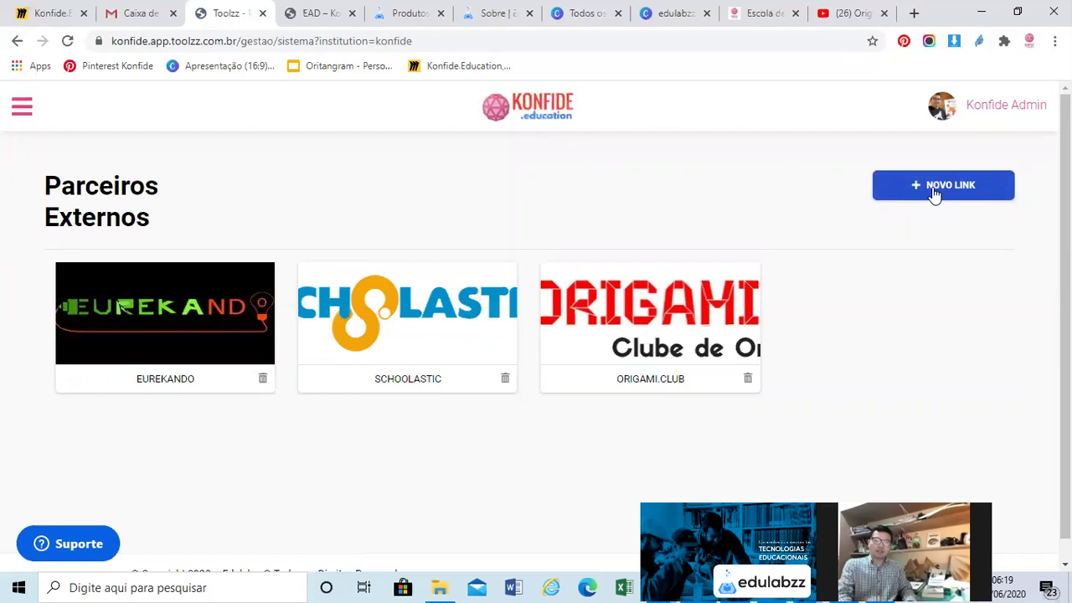
Start a new partner link with 'logo sbap grande.png' from the SBAP Marketing folder as its image
left_click(935, 189)
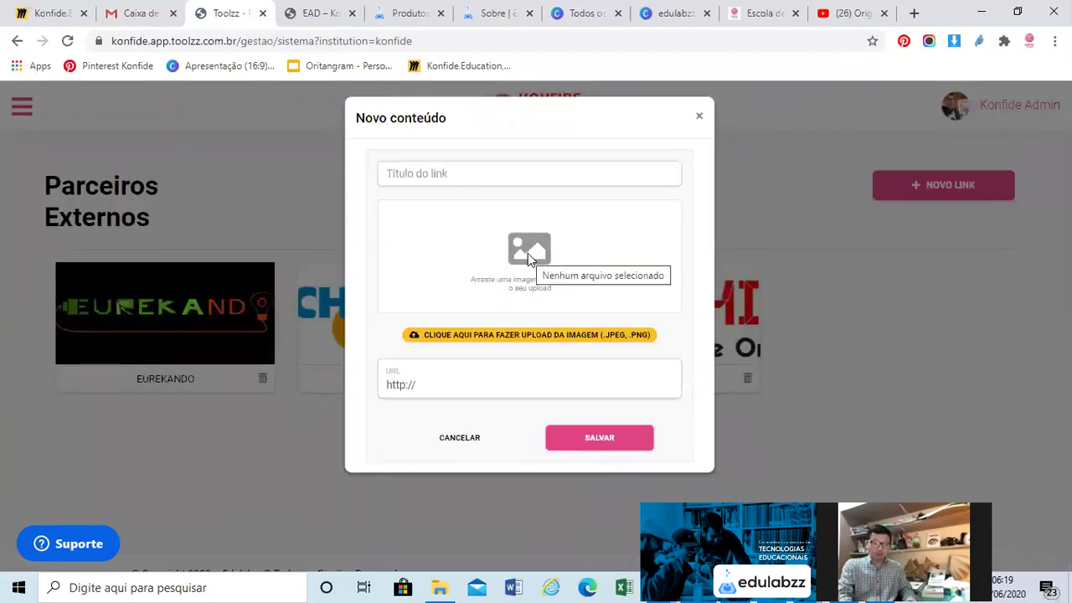
left_click(528, 253)
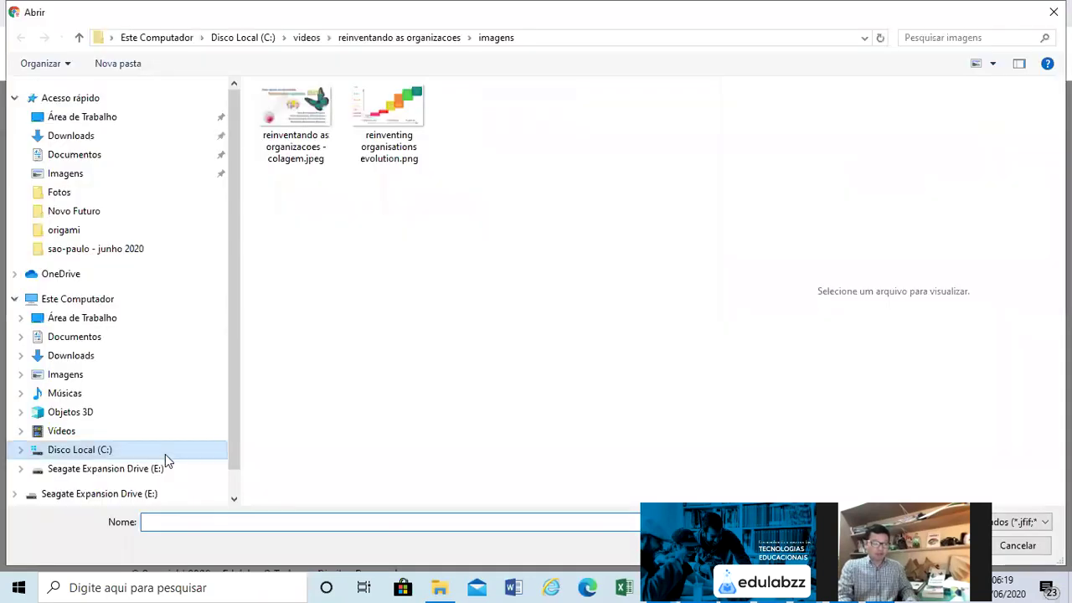
left_click(166, 453)
left_click(171, 469)
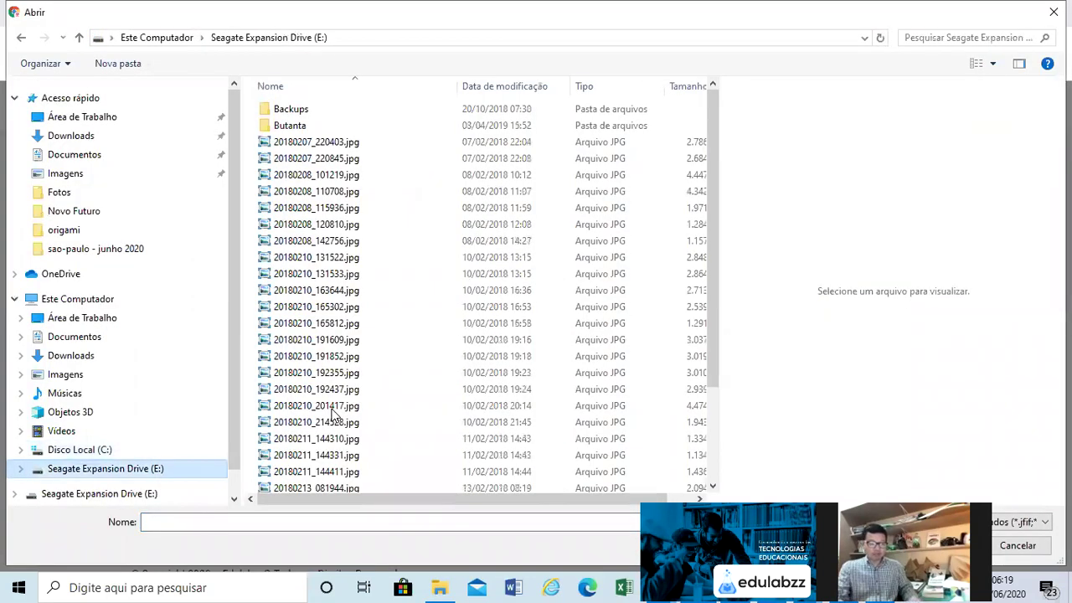
key("s")
key("b")
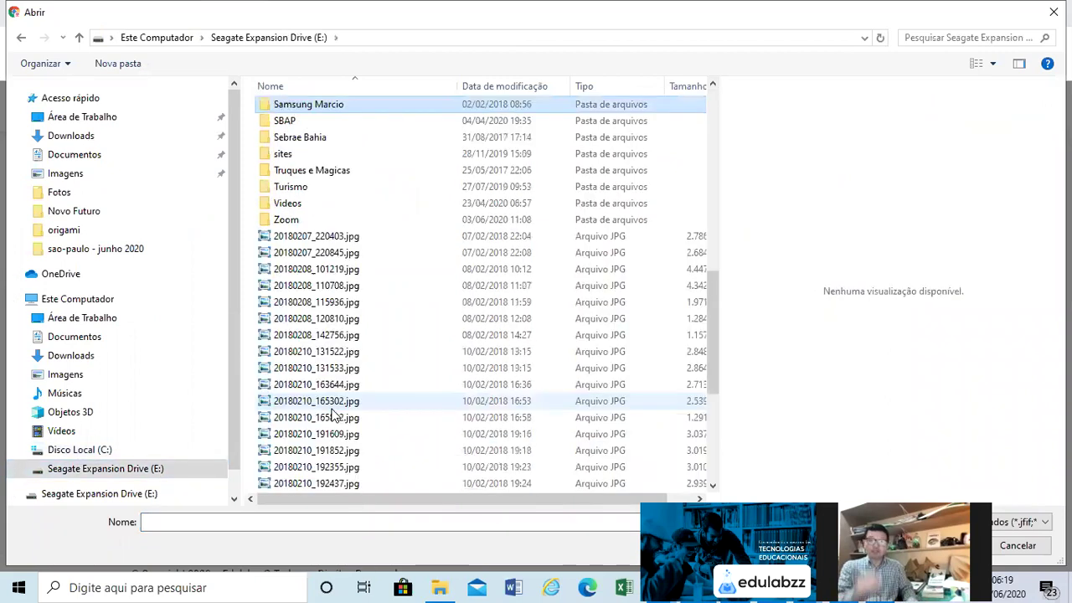
key("Return")
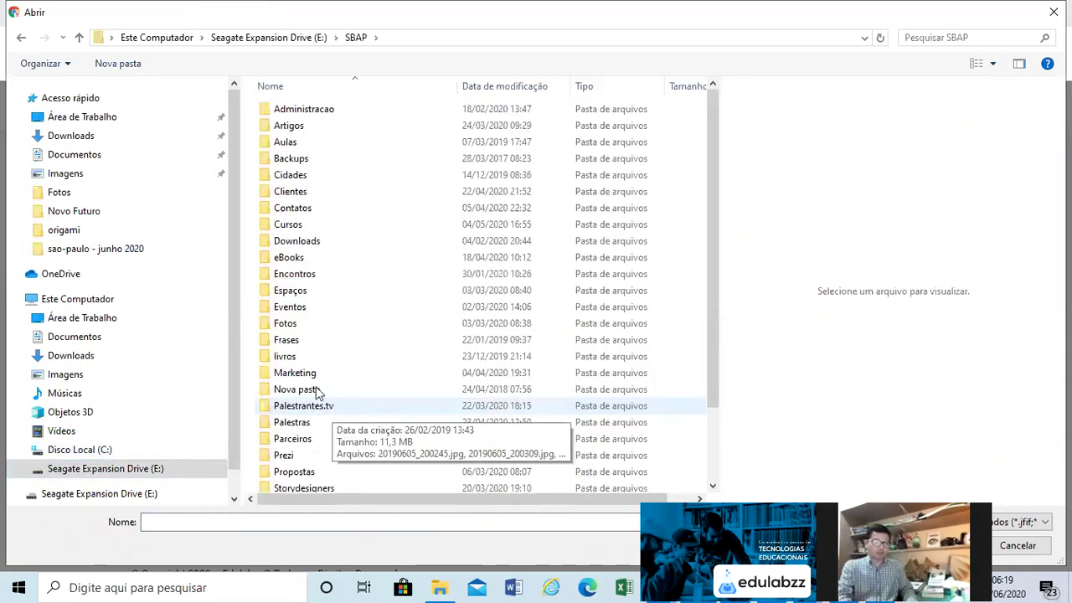
left_click(317, 377)
double_click(317, 377)
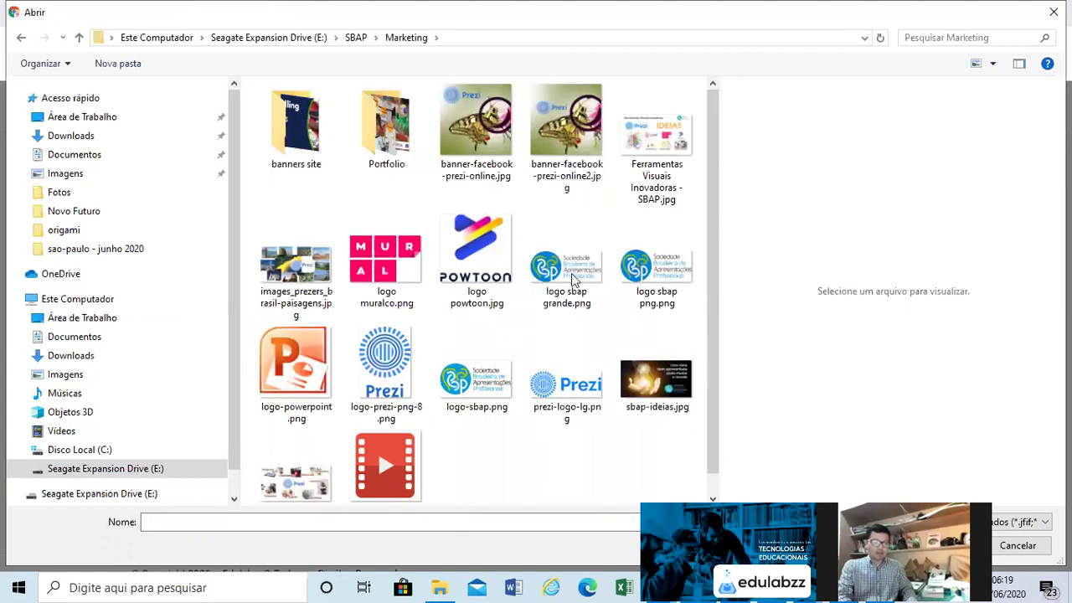
double_click(578, 278)
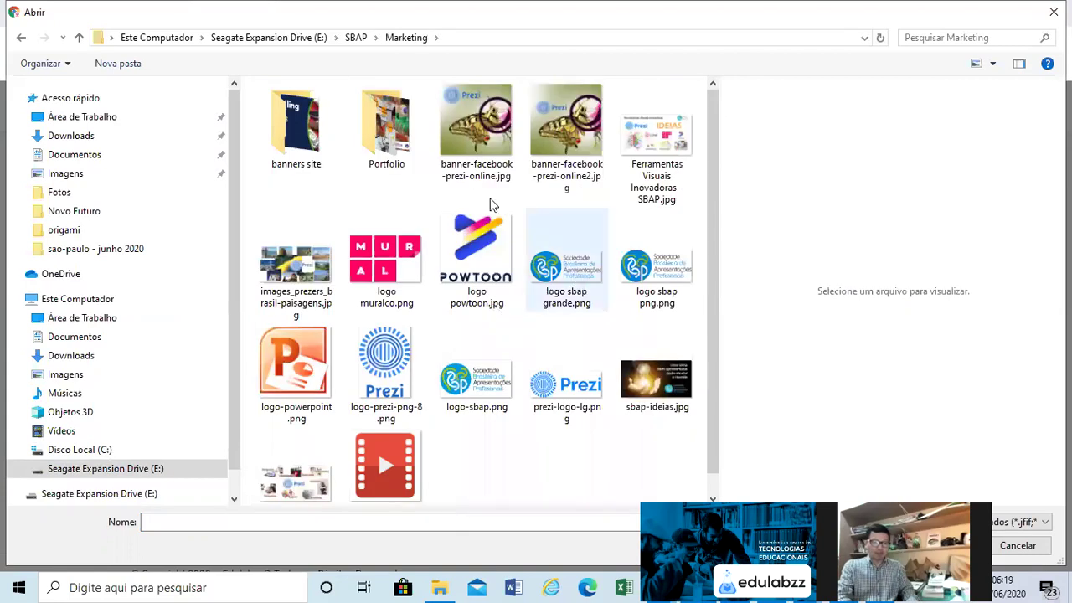
left_click(475, 382)
type("ww")
type("w.s")
type("bap")
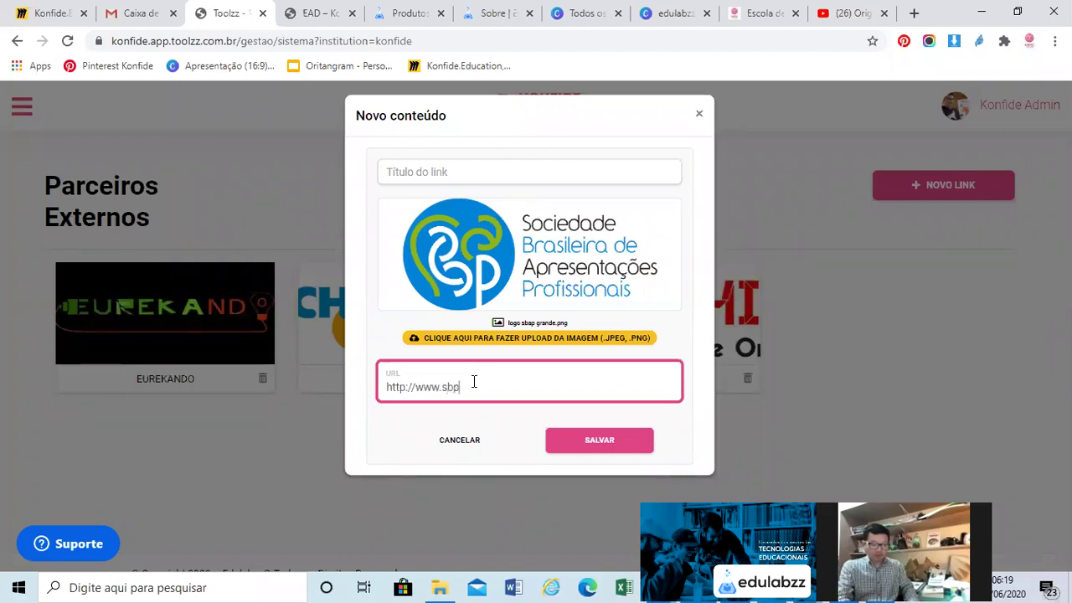
type(".com.br")
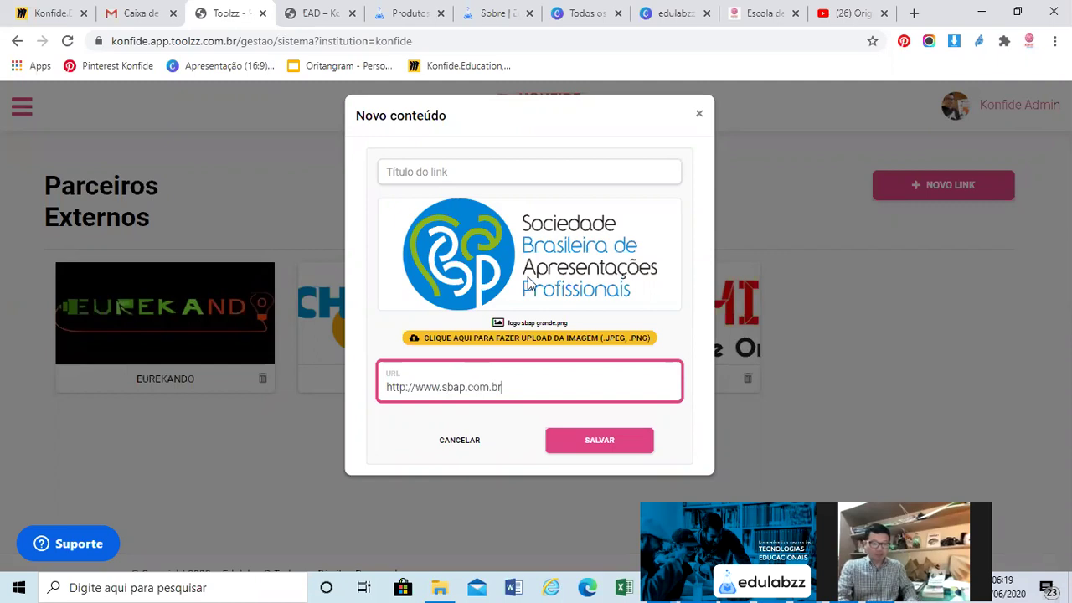
left_click(525, 169)
type("SB")
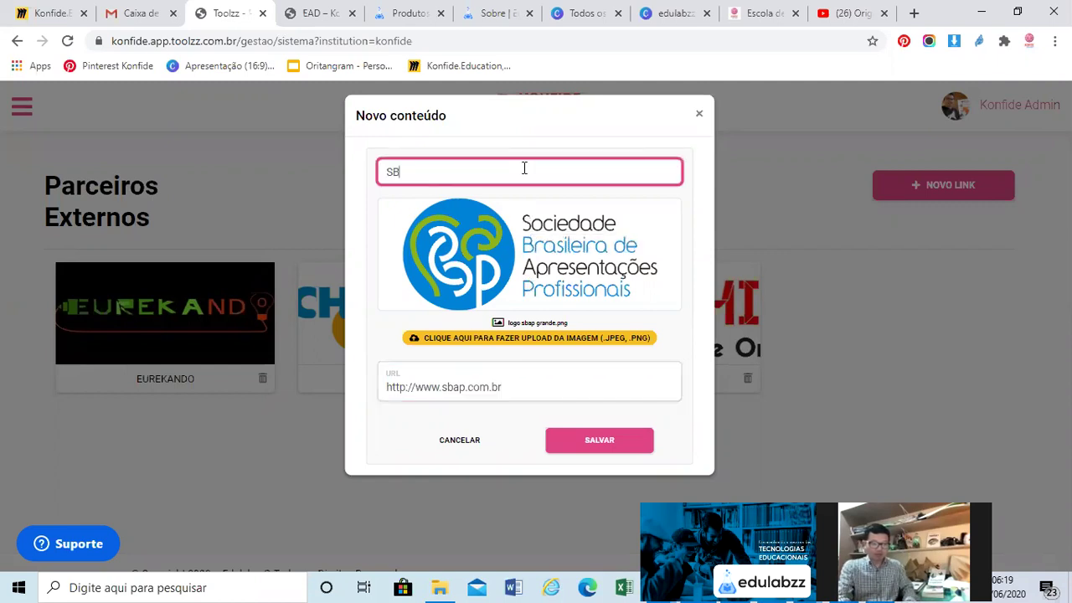
type("AP")
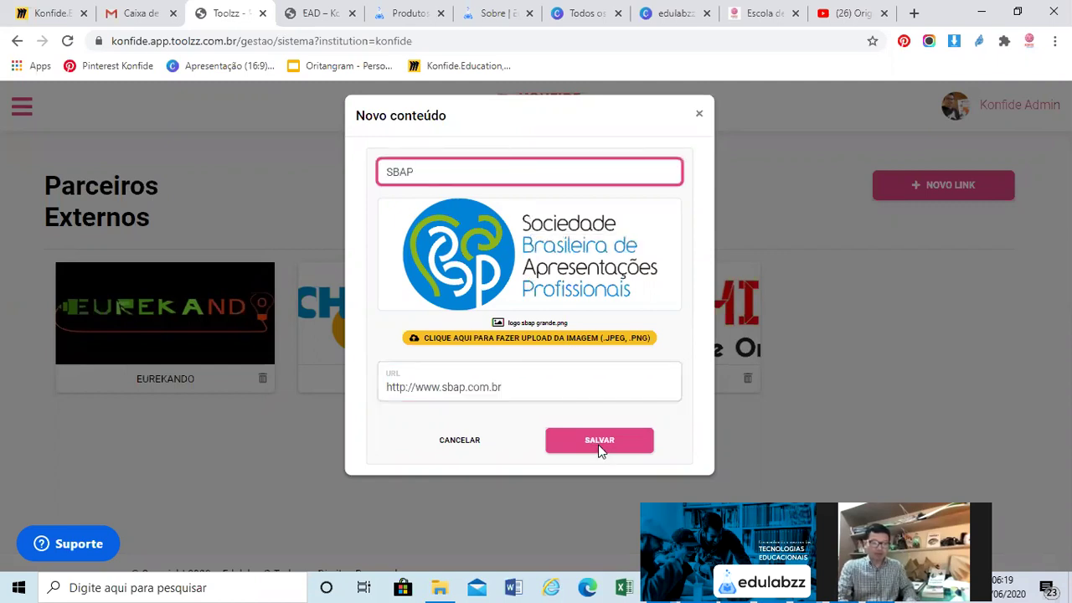
left_click(600, 444)
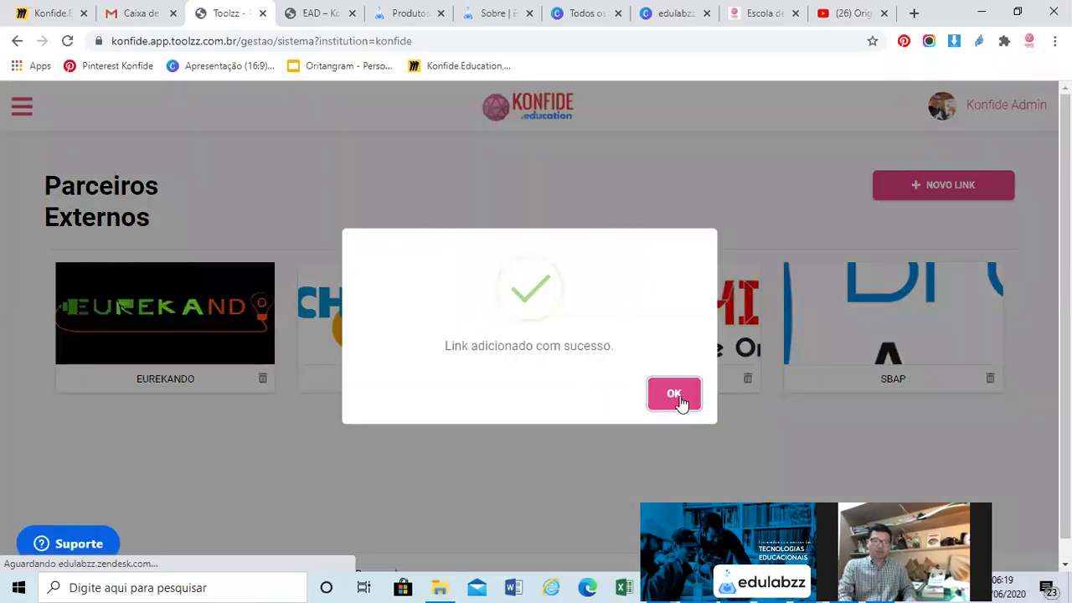
left_click(674, 398)
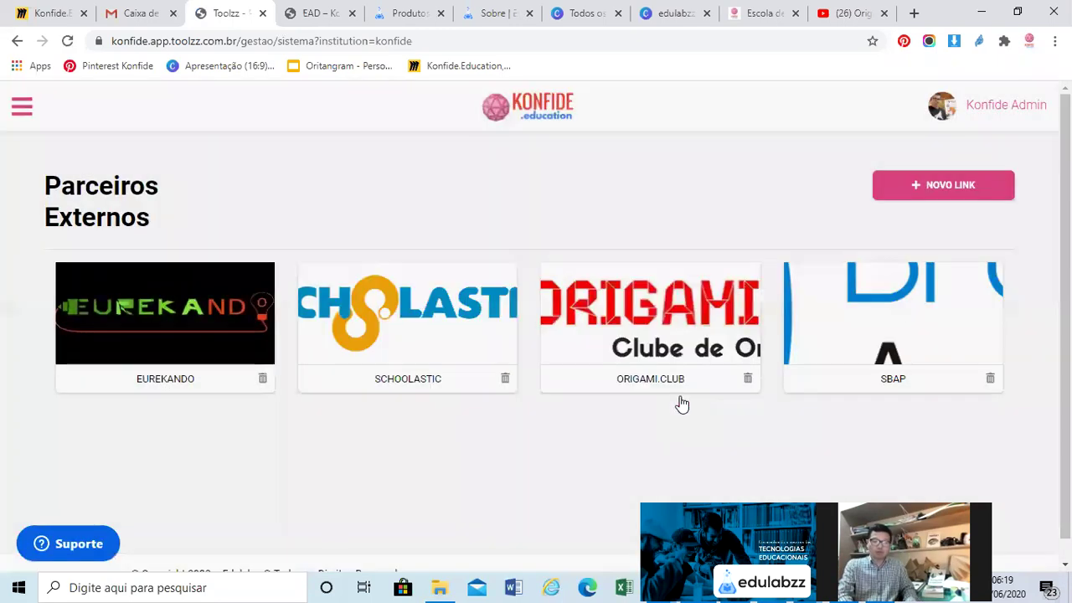
Replace the SBAP link's image with 'logo sbap png.png' and confirm the update
left_click(898, 310)
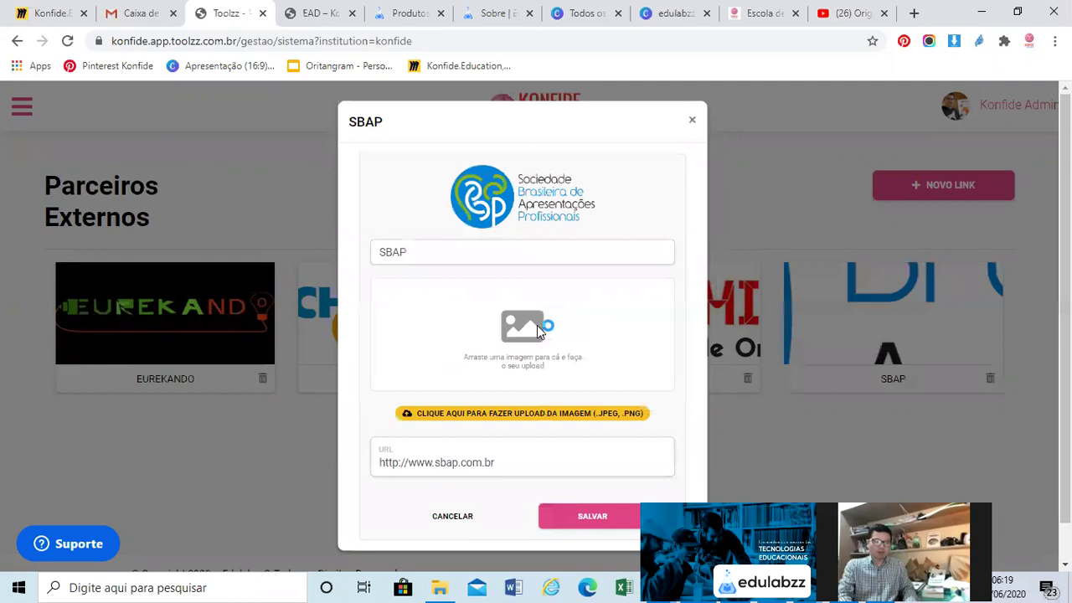
left_click(537, 325)
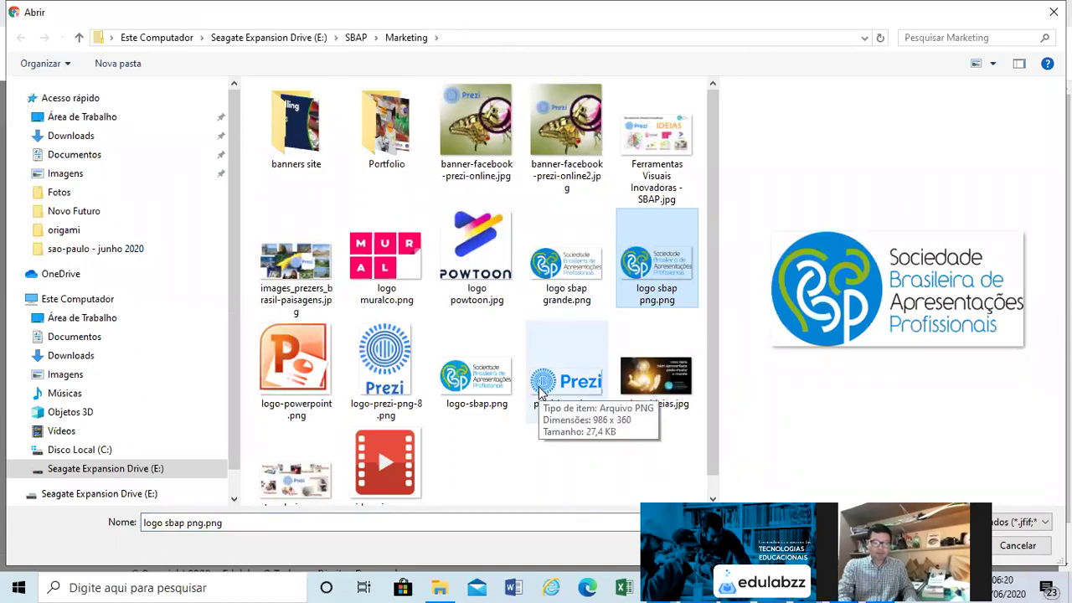
scroll(540, 392, "down", 1)
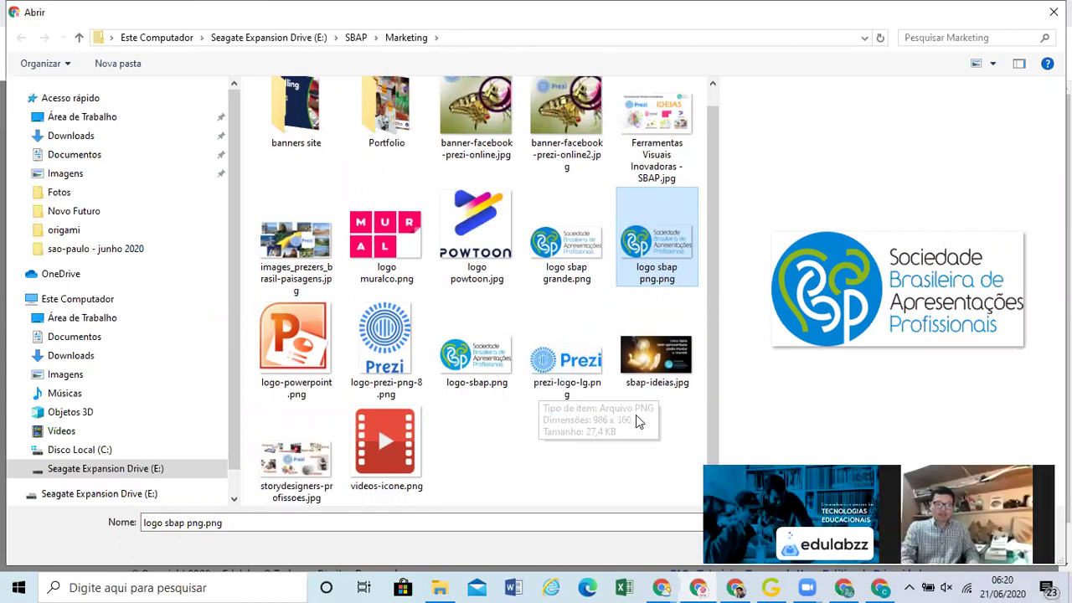
key("Return")
left_click(674, 393)
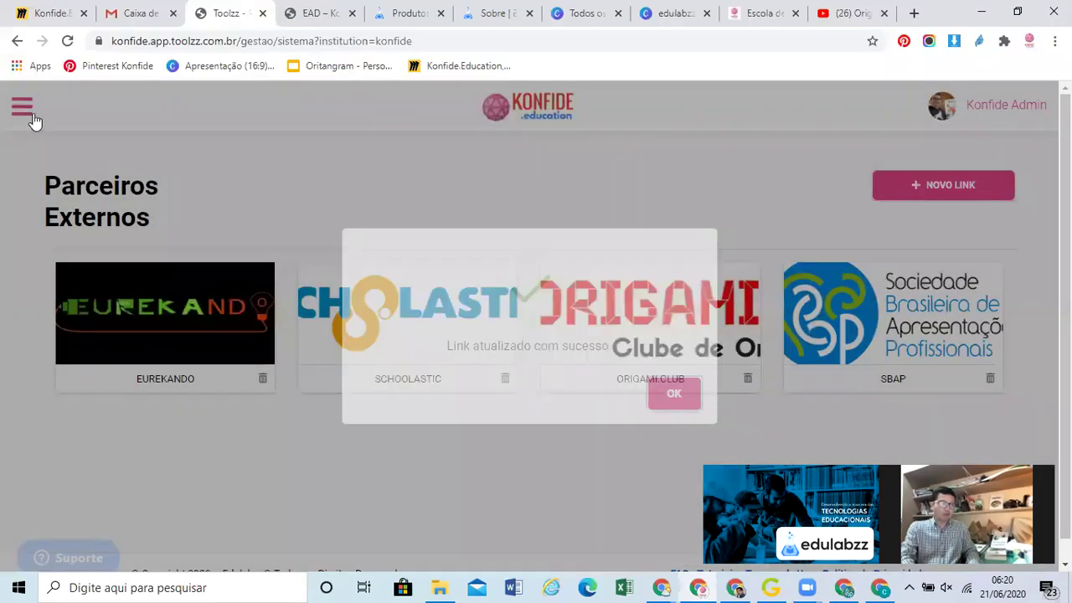
left_click(31, 112)
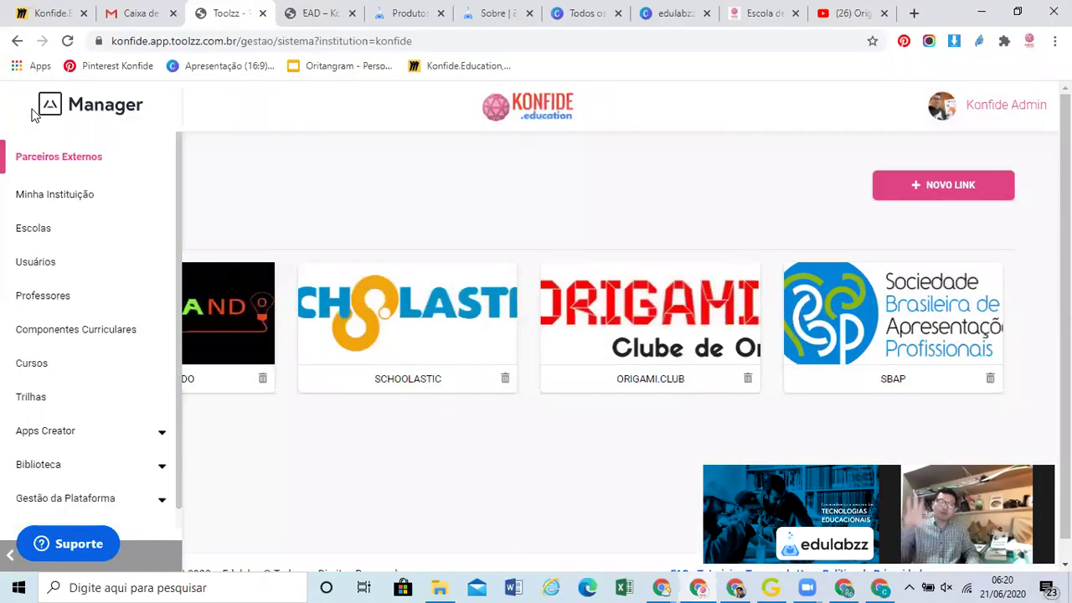
Pass through Minha Instituição to the Gestão de Escolas page listing the four schools
left_click(46, 198)
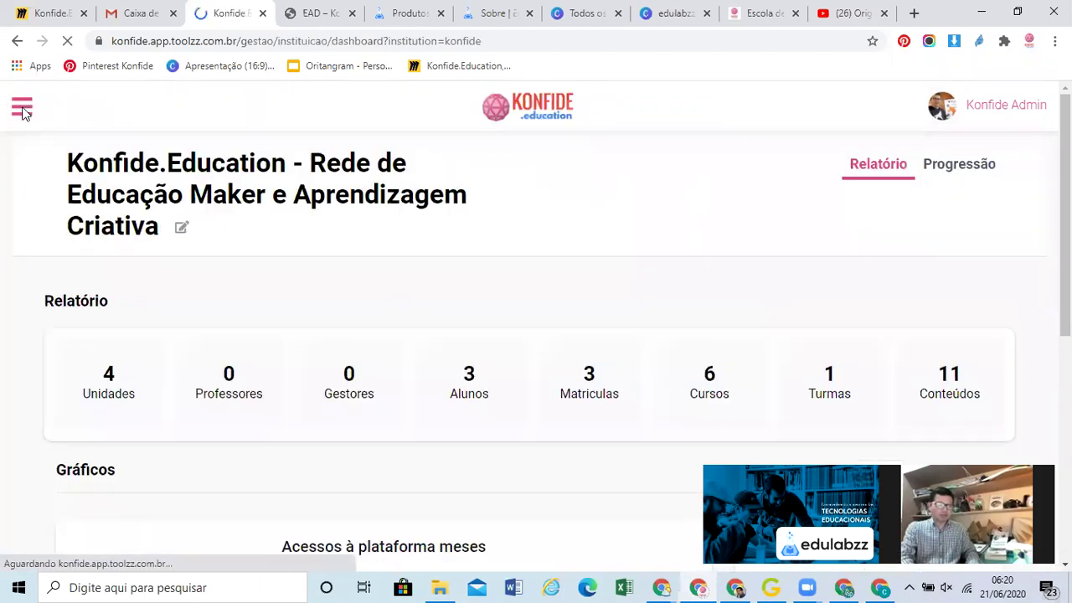
left_click(22, 111)
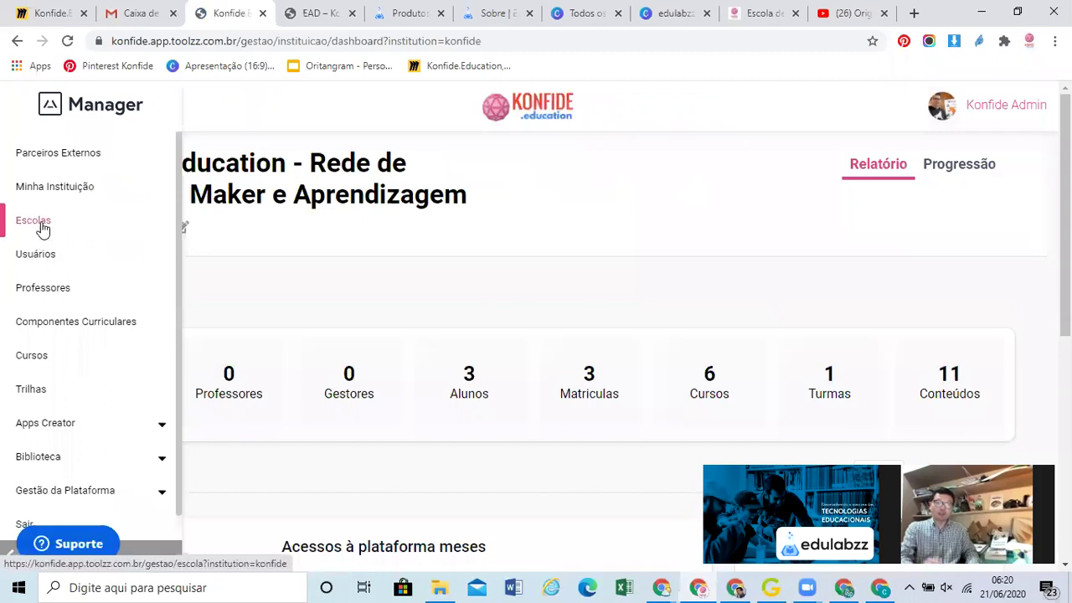
left_click(33, 221)
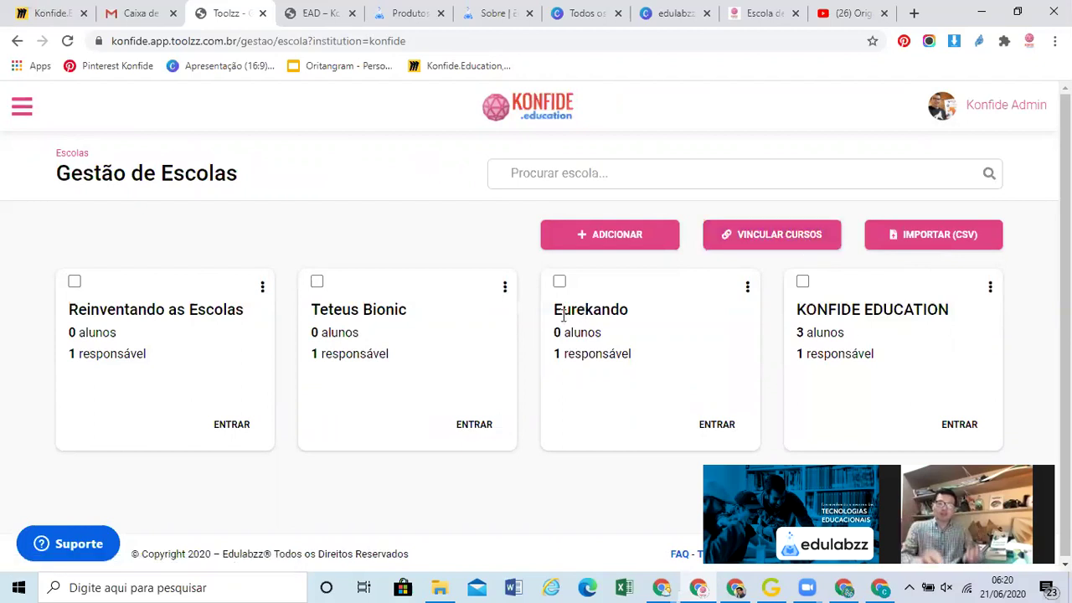
Open the KONFIDE EDUCATION school's edit form and select its address konfide.app.toolzz.com.br
left_click(991, 288)
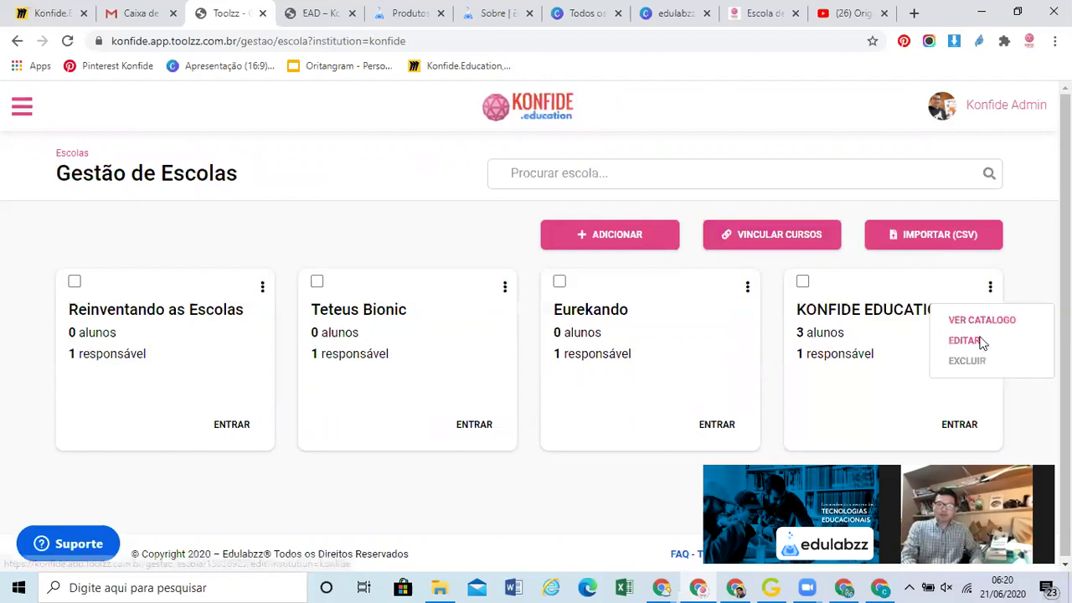
left_click(975, 341)
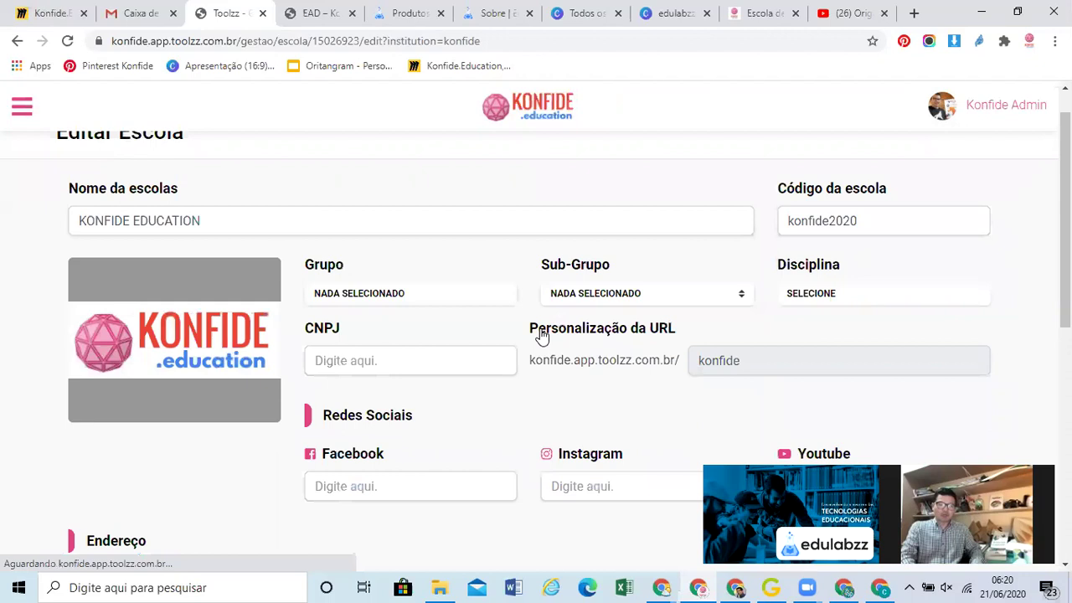
scroll(542, 333, "down", 2)
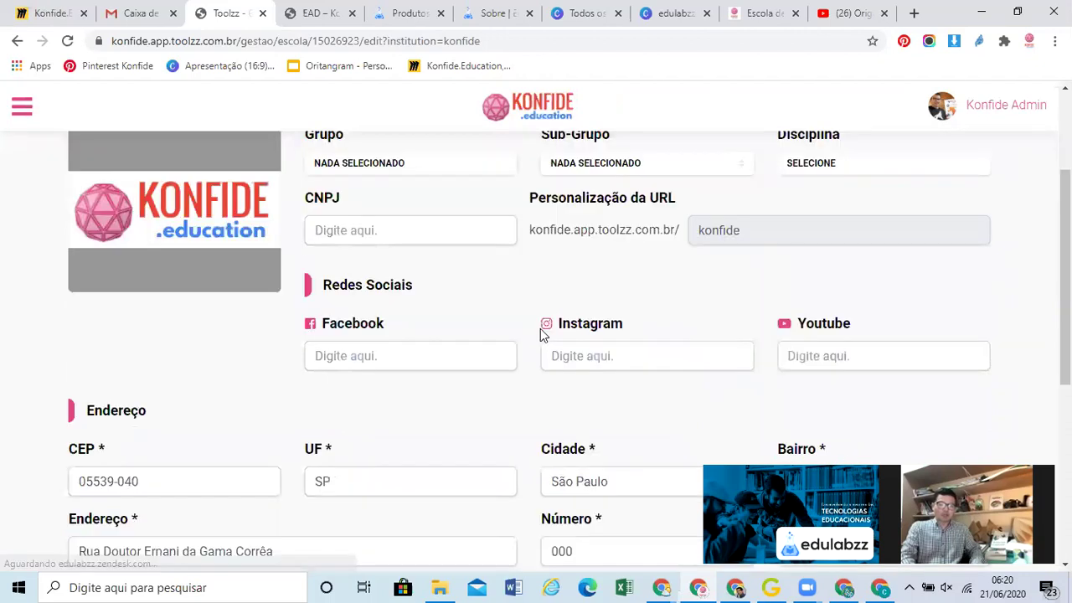
scroll(541, 331, "down", 2)
scroll(731, 350, "up", 3)
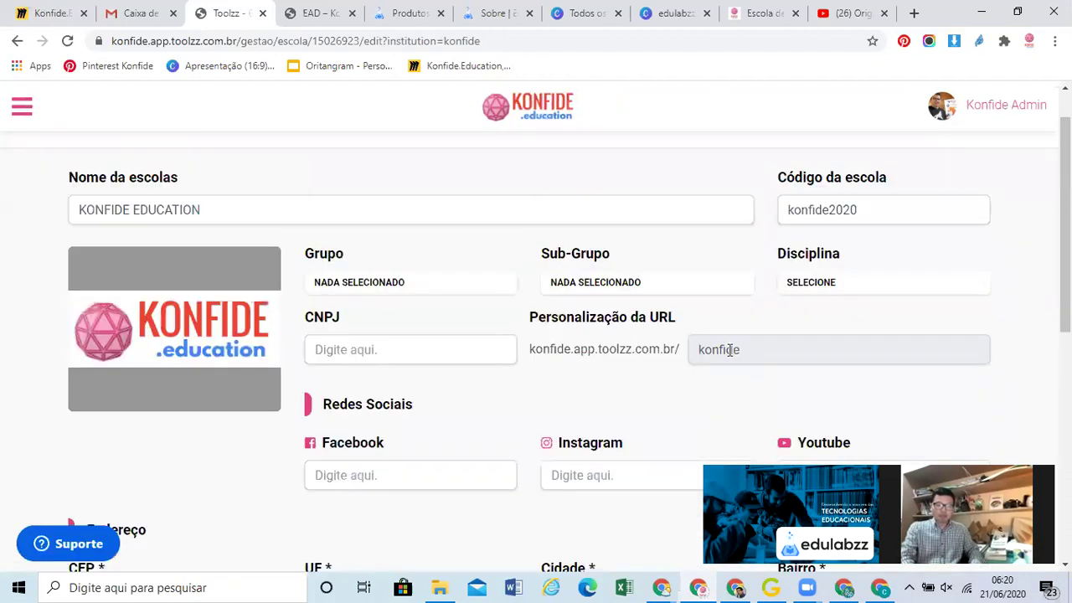
double_click(731, 349)
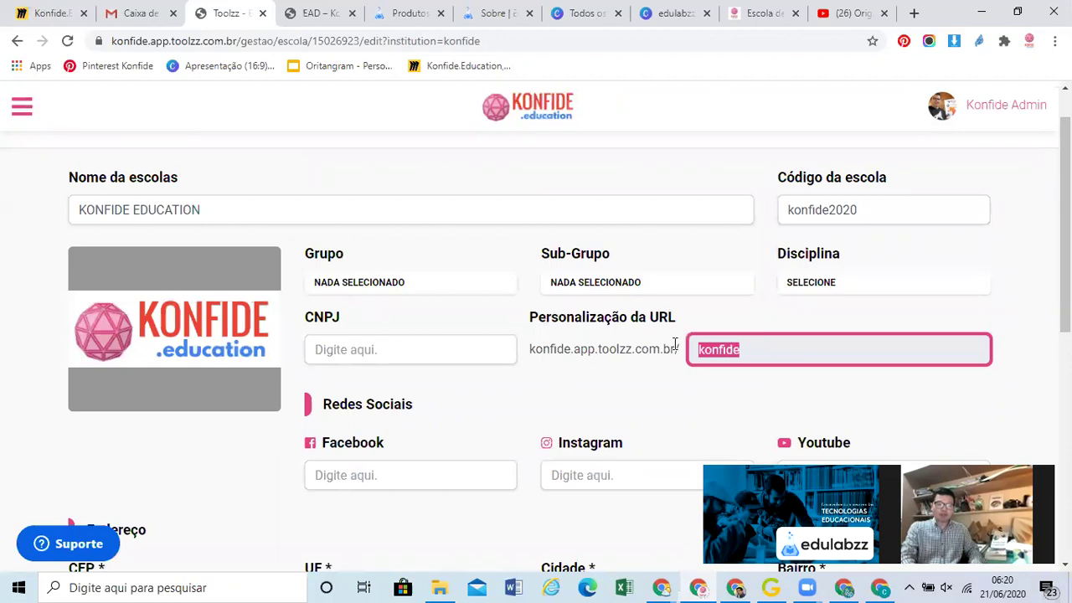
left_click_drag(676, 349, 618, 349)
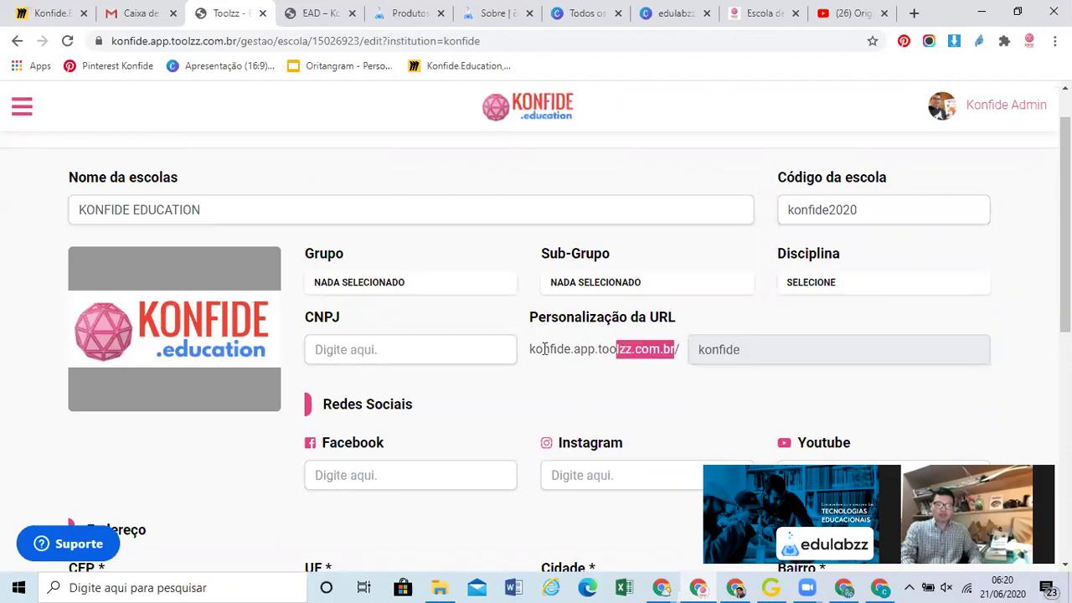
left_click_drag(532, 349, 533, 351)
key("ctrl+c")
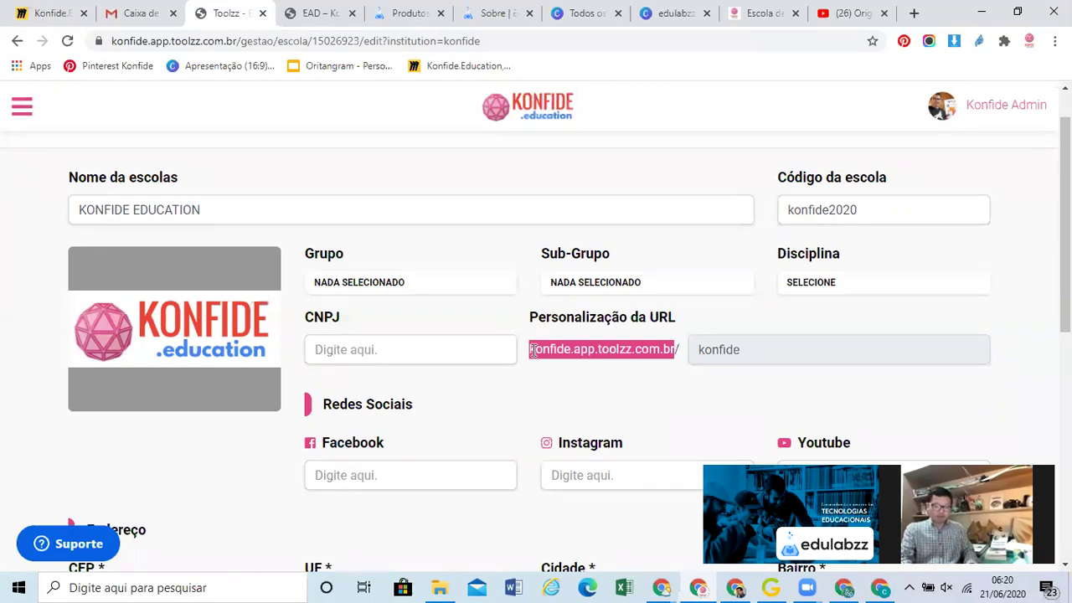
Load konfide.app.toolzz.com.br/konfide in a private window and start signing in with Google
key("ctrl+shift+n")
key("ctrl+v")
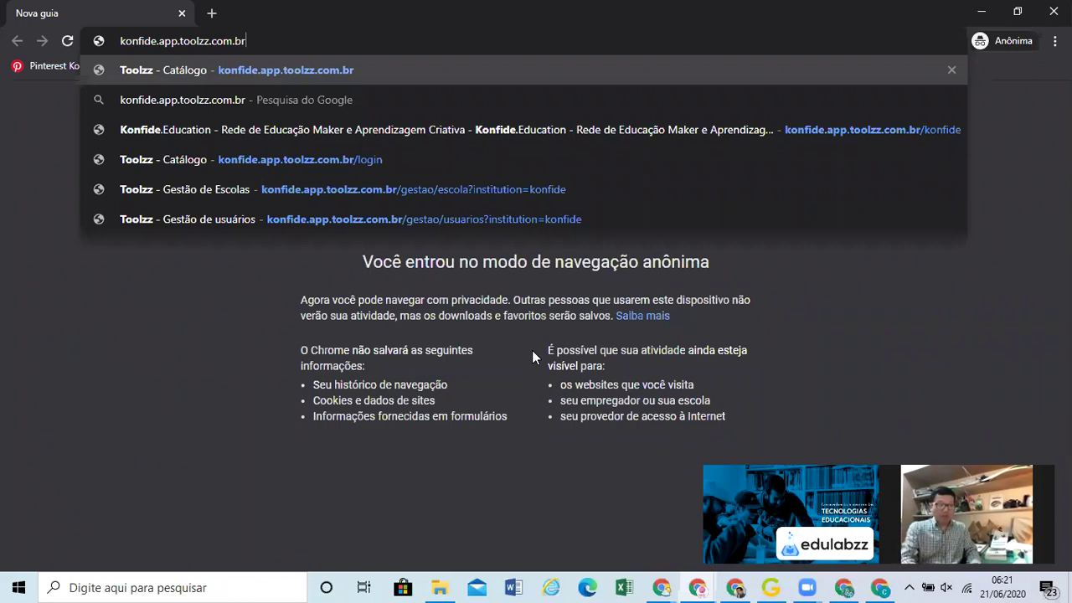
type("/konfide")
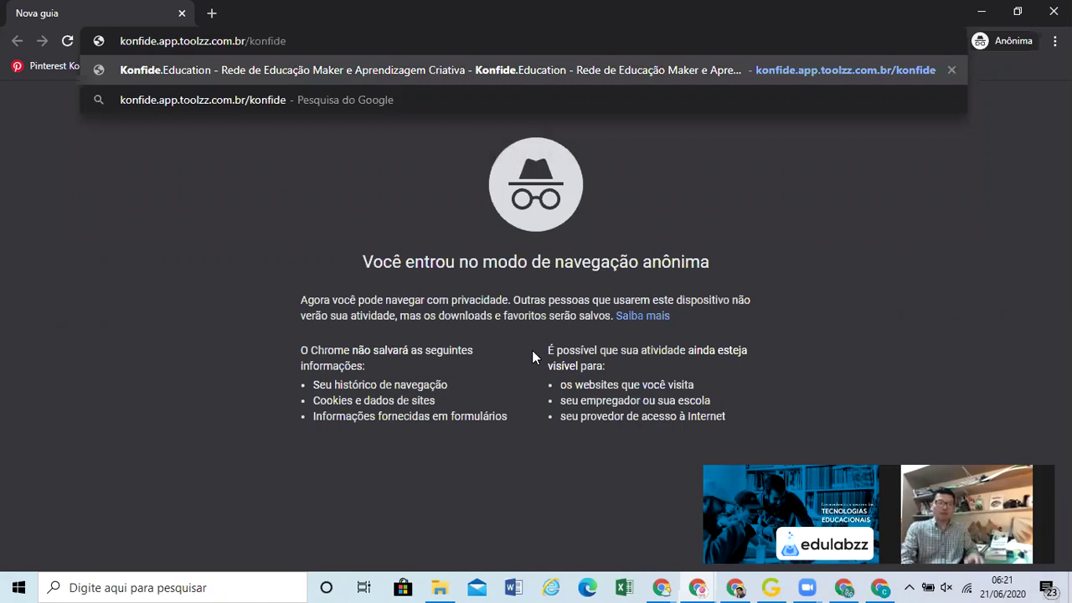
key("Return")
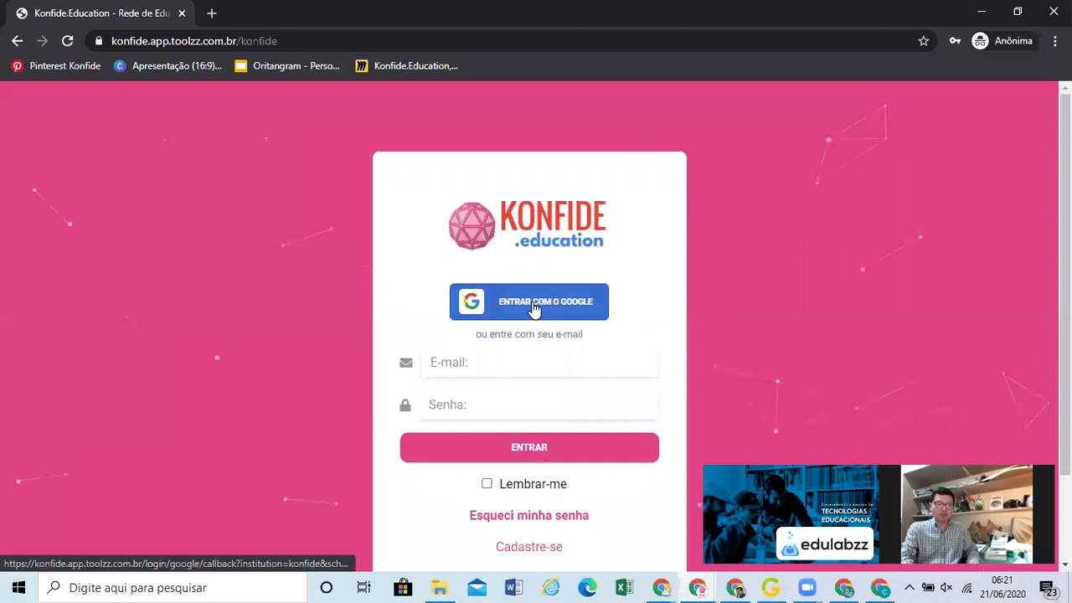
left_click(535, 309)
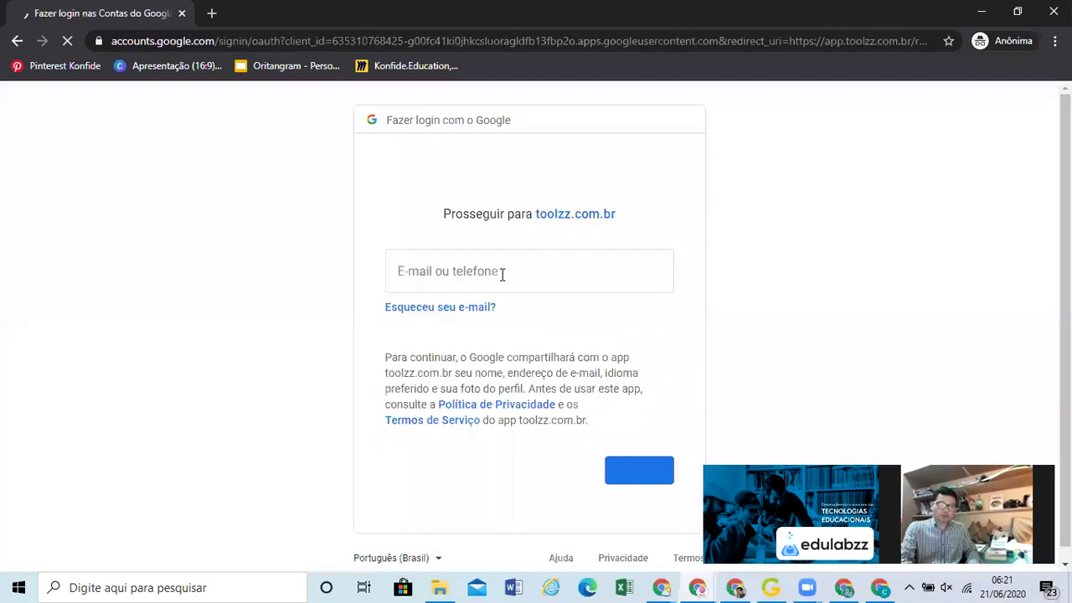
left_click(503, 275)
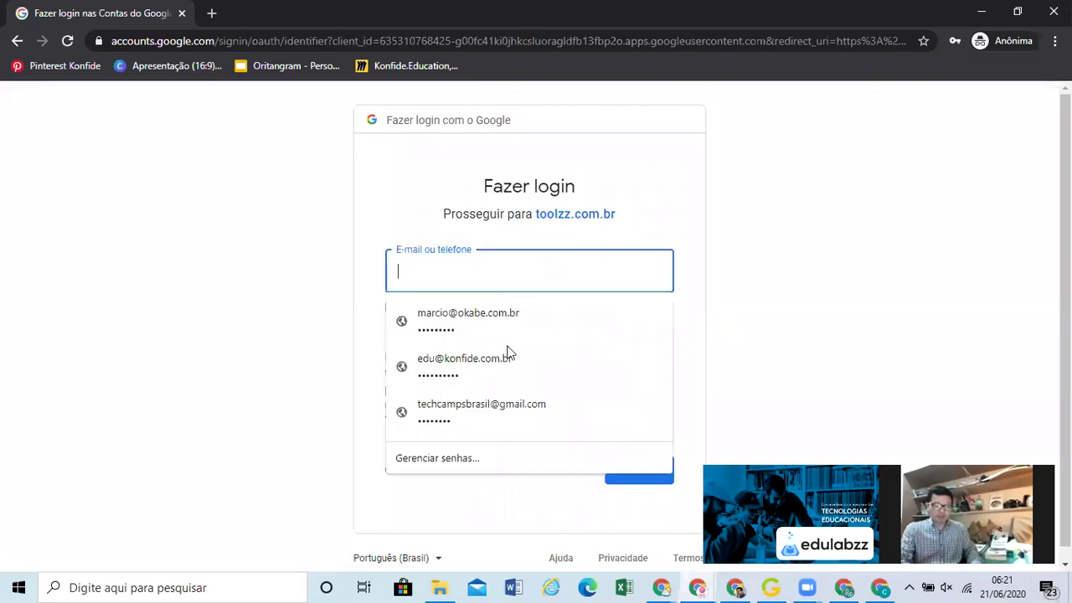
Replace the saved e-mail with the student's Google account e-mail and continue
left_click(541, 372)
triple_click(528, 272)
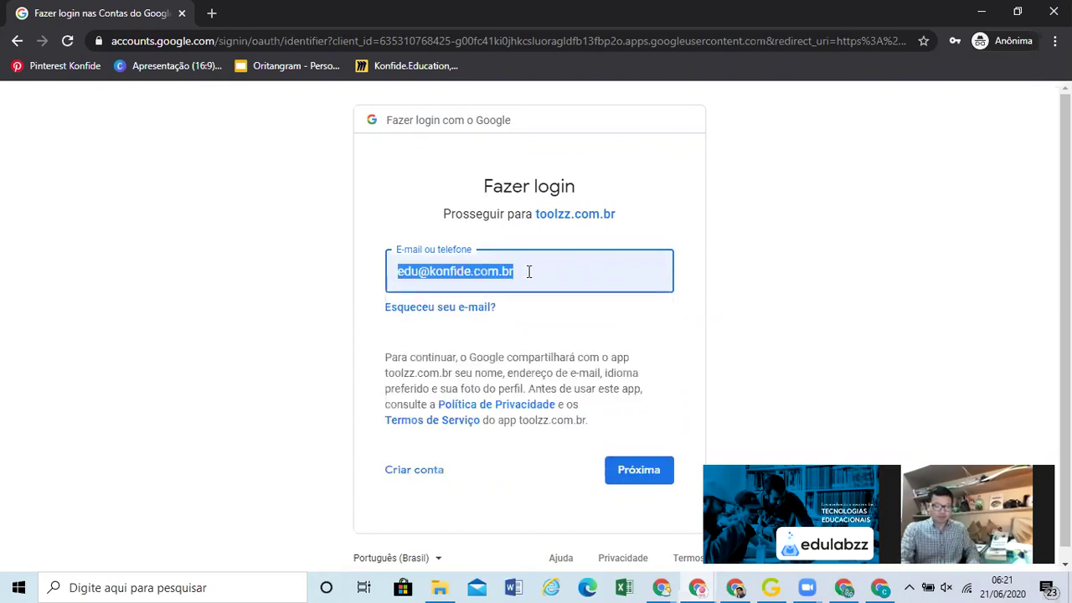
left_click(634, 474)
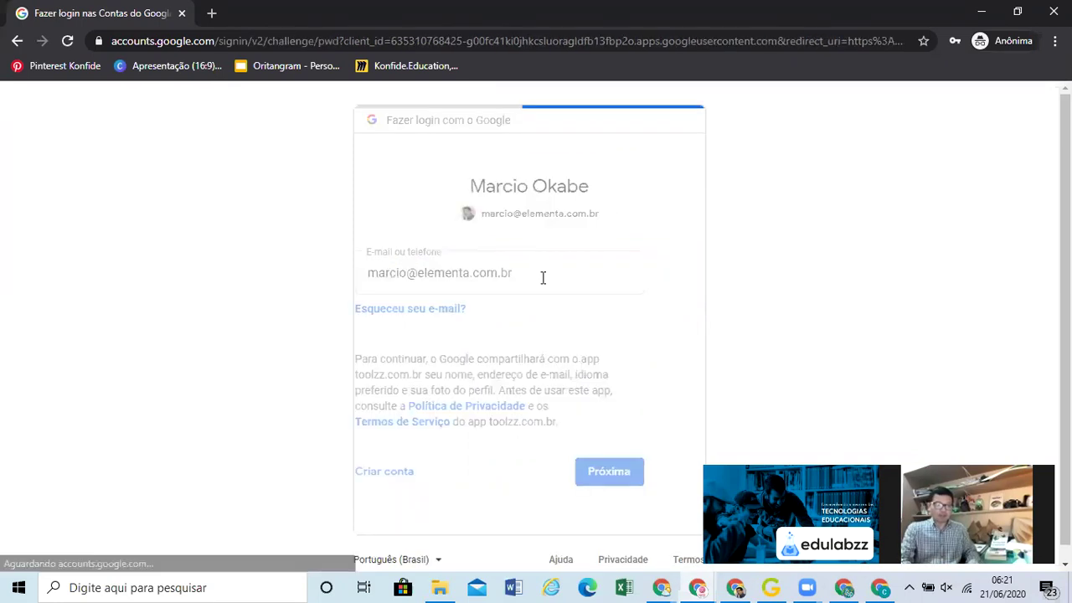
Enter the student's account password, retrying after it is rejected, and submit it
left_click(637, 459)
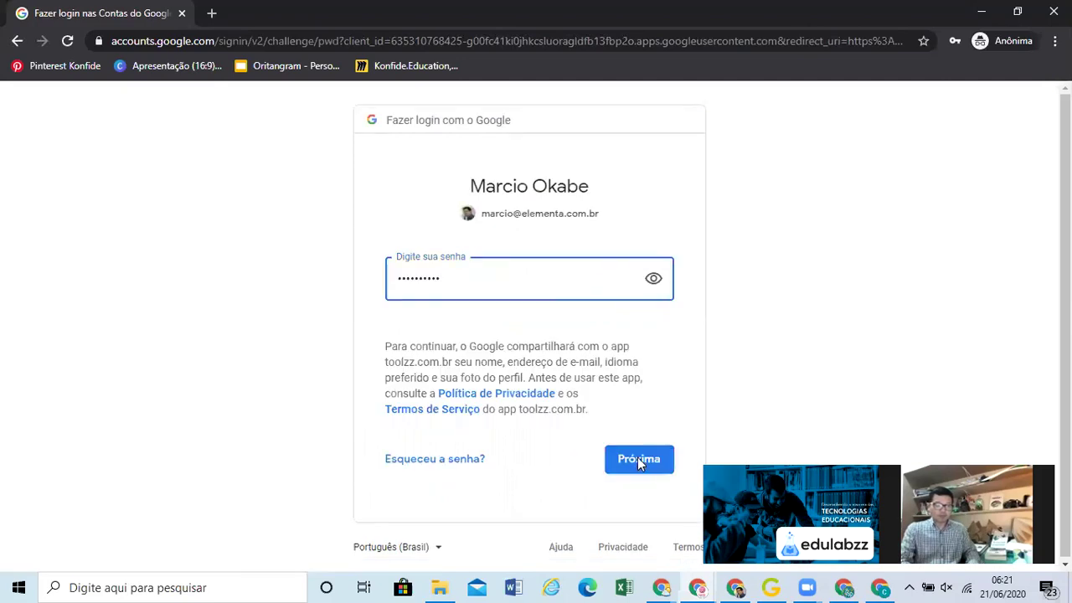
key("ctrl+v")
key("BackSpace")
key("BackSpace")
key("BackSpace")
key("BackSpace")
key("BackSpace")
key("BackSpace")
type("•••••••")
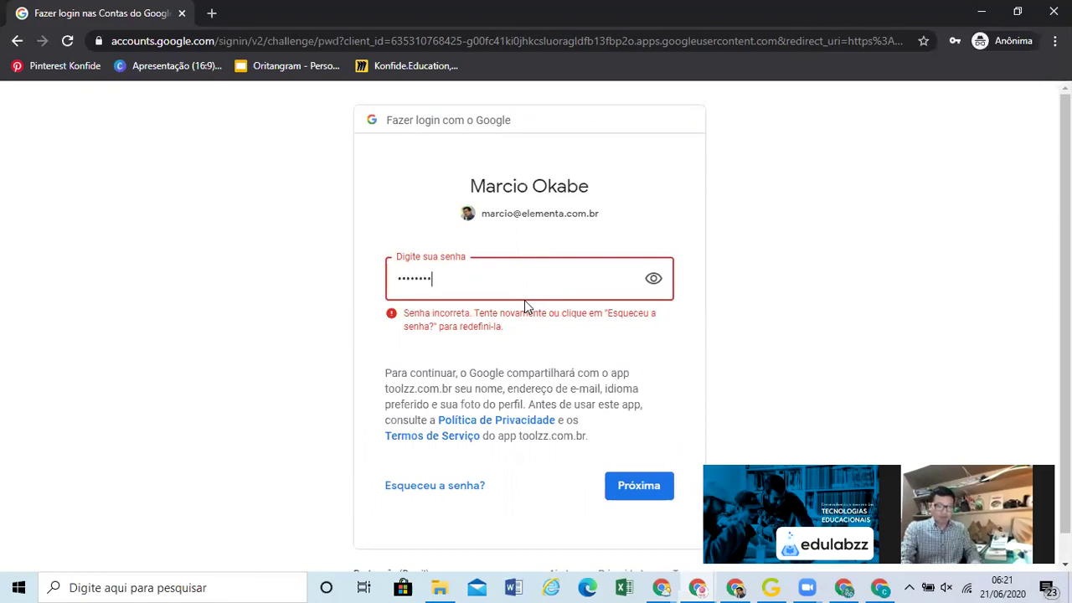
key("BackSpace")
key("BackSpace")
key("BackSpace")
key("BackSpace")
key("BackSpace")
key("BackSpace")
key("BackSpace")
key("BackSpace")
type("••••••••")
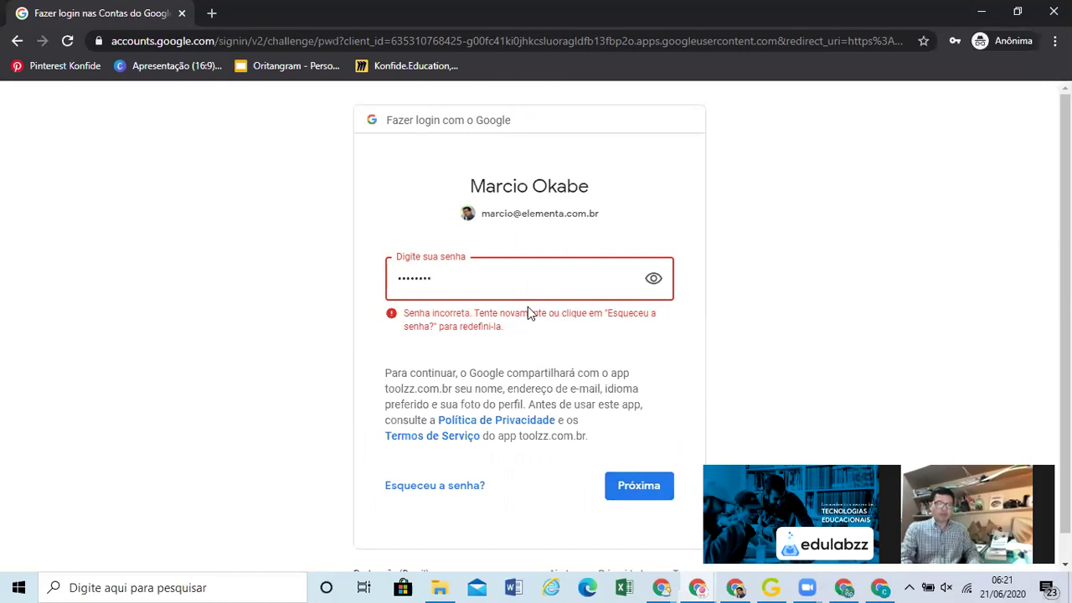
key("Return")
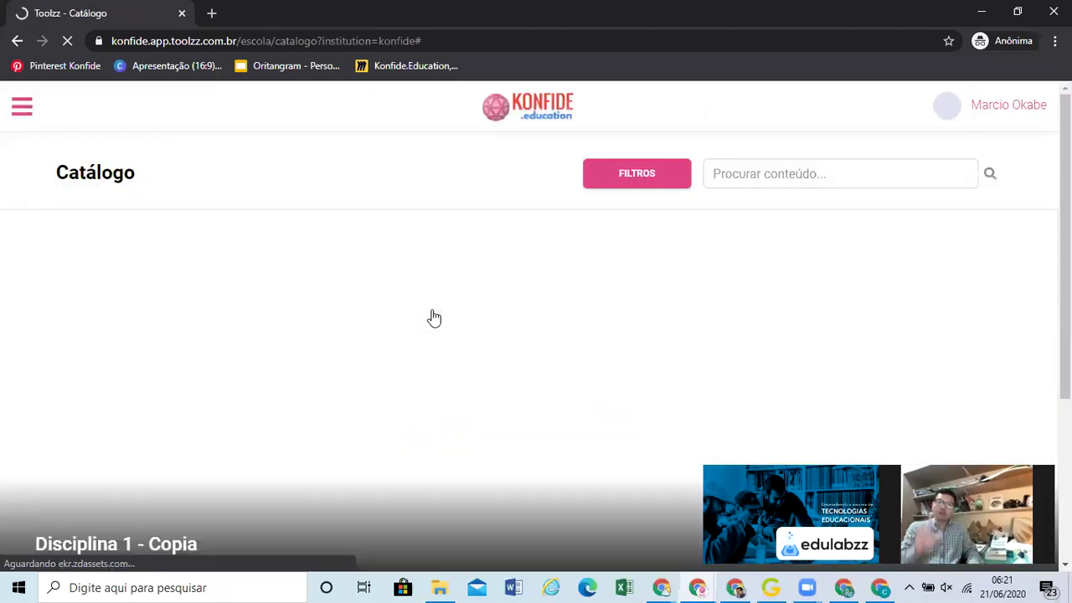
Review the student catalogue's Educação Maker course and two trails, then return to the admin window
scroll(433, 317, "down", 3)
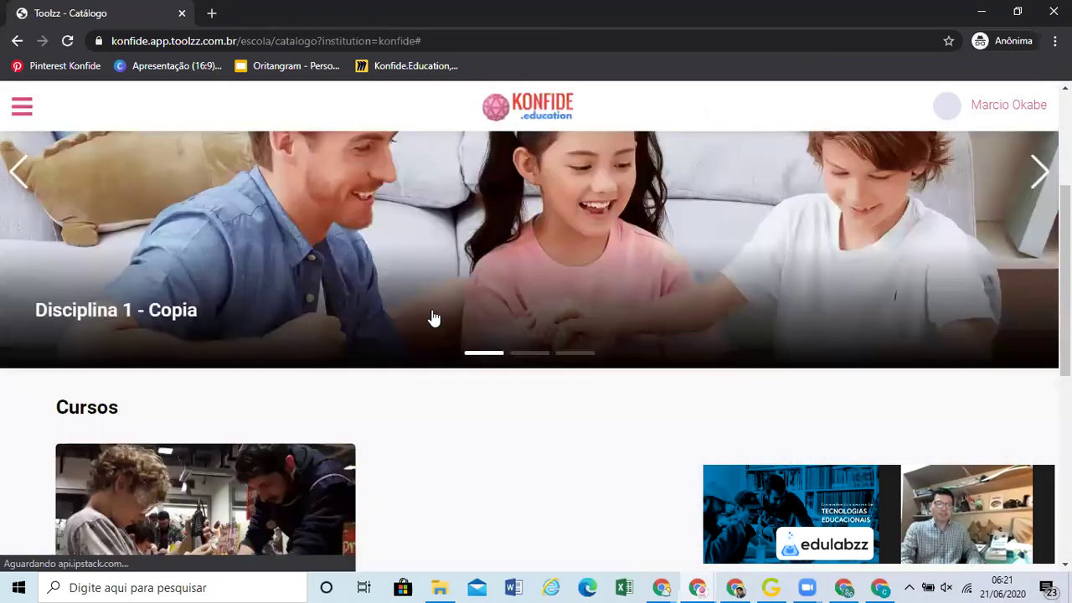
scroll(433, 318, "down", 4)
scroll(434, 317, "down", 3)
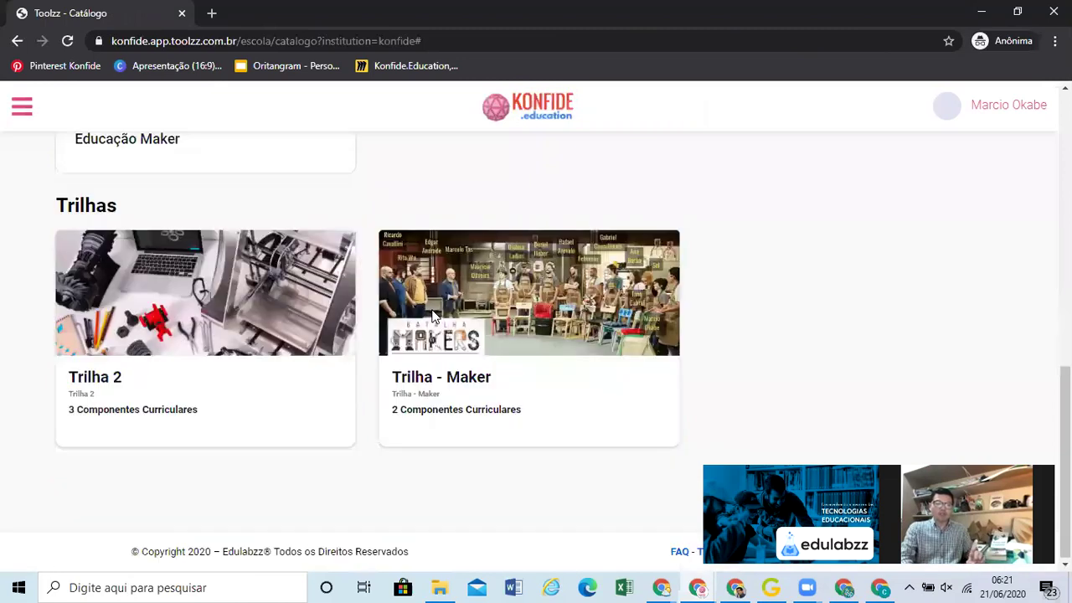
scroll(383, 297, "up", 3)
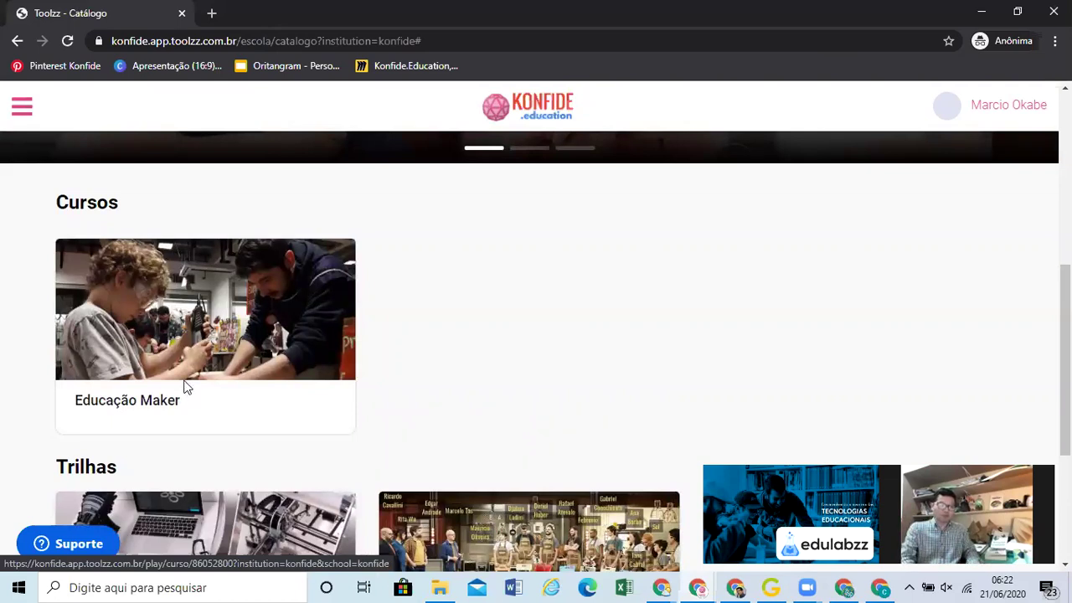
key("alt+Tab")
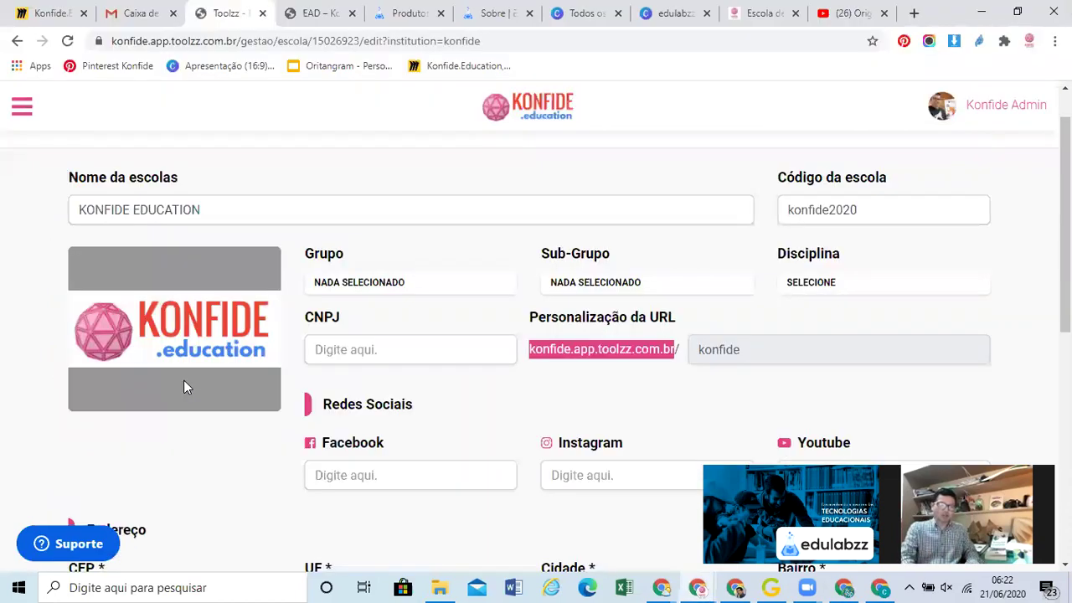
Look over the school settings, including the Facebook and Instagram link fields
scroll(184, 380, "down", 3)
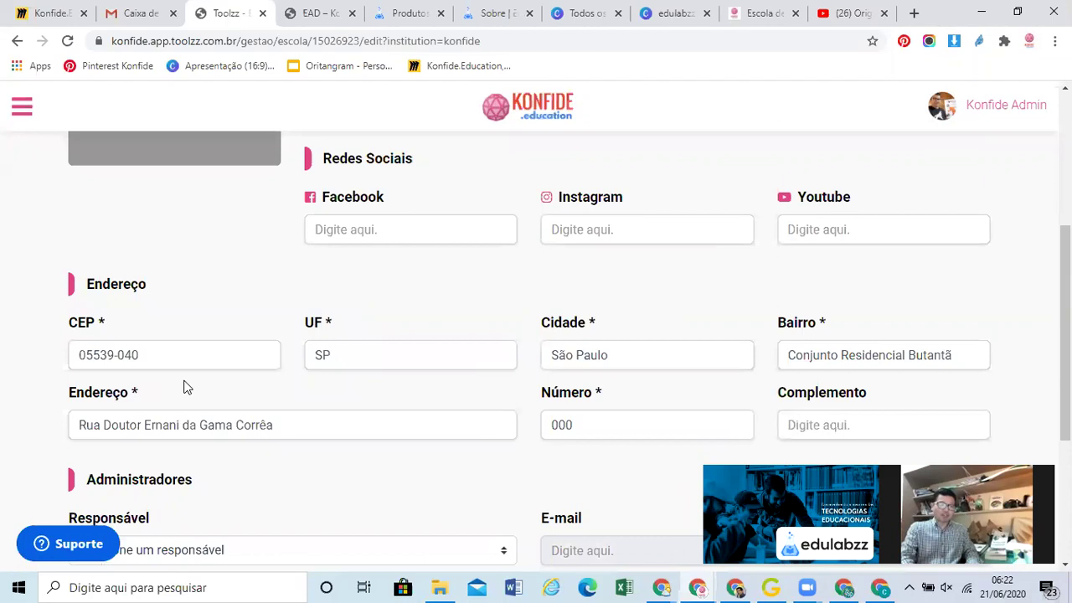
scroll(188, 382, "down", 1)
scroll(383, 223, "up", 1)
left_click(381, 226)
left_click(634, 230)
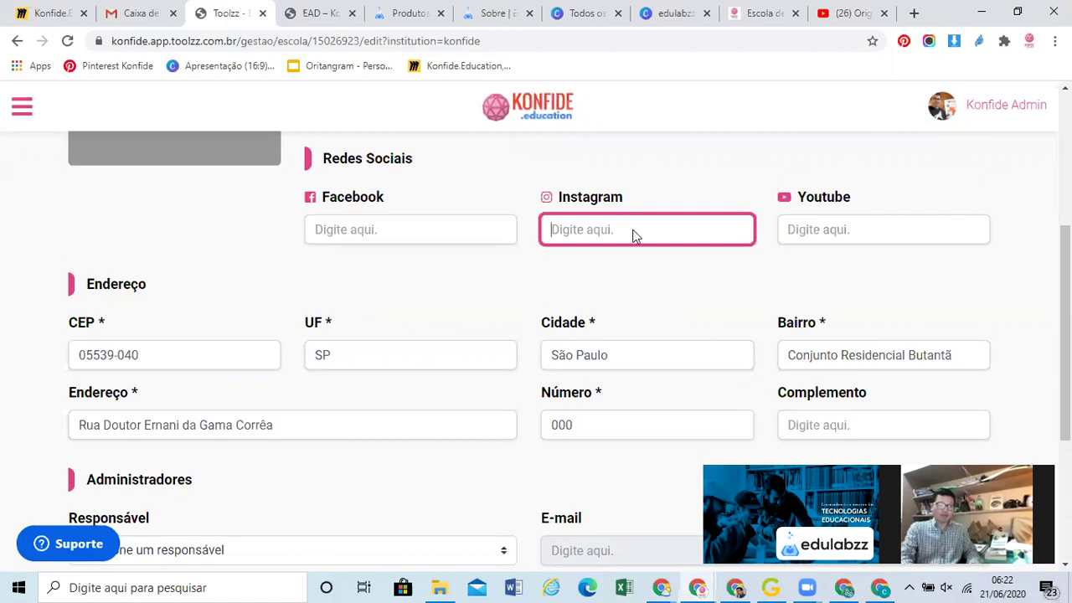
scroll(47, 157, "up", 1)
scroll(26, 121, "up", 5)
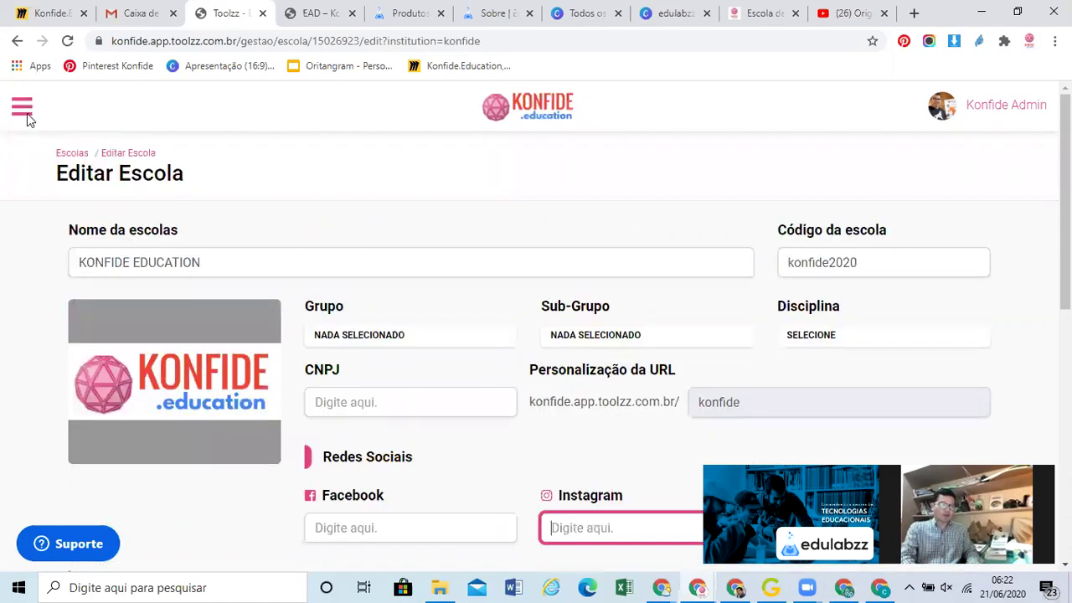
View the Gestão de Usuários list, then the Professores page showing no registered teachers
left_click(23, 113)
left_click(48, 256)
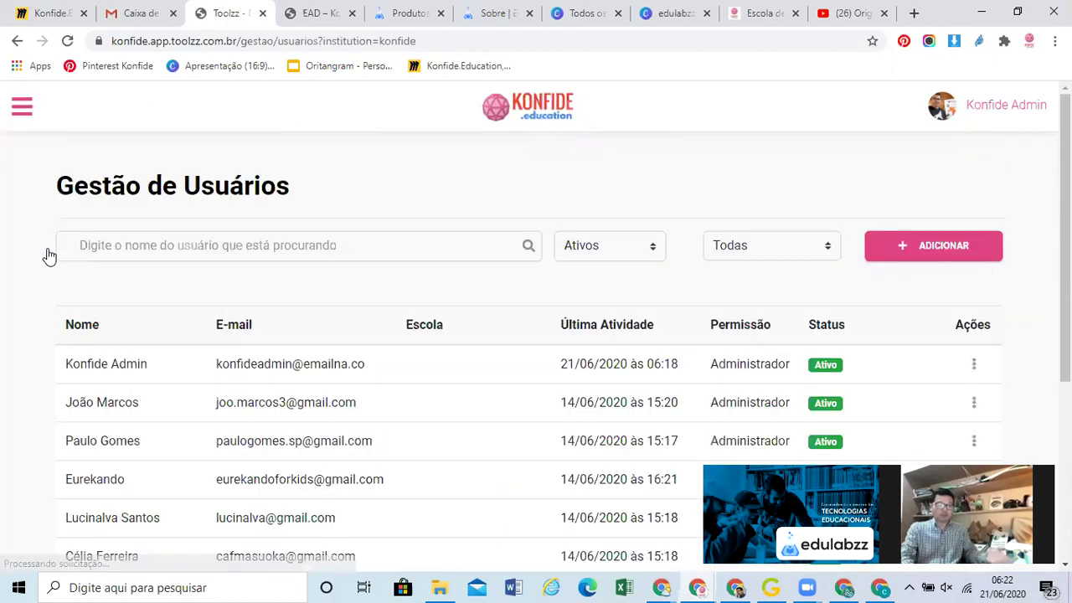
left_click(23, 109)
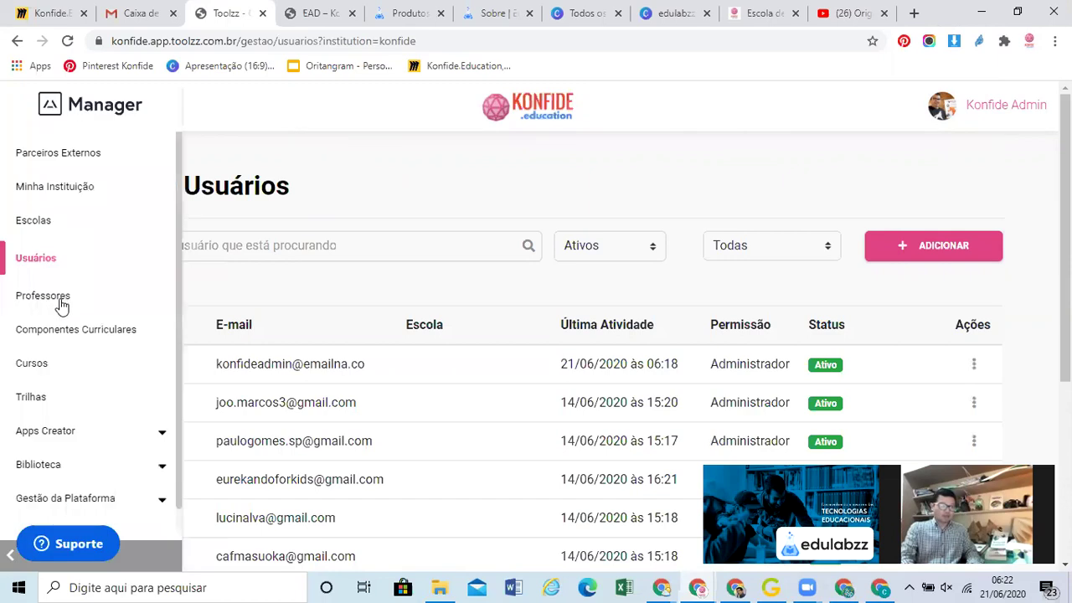
left_click(62, 307)
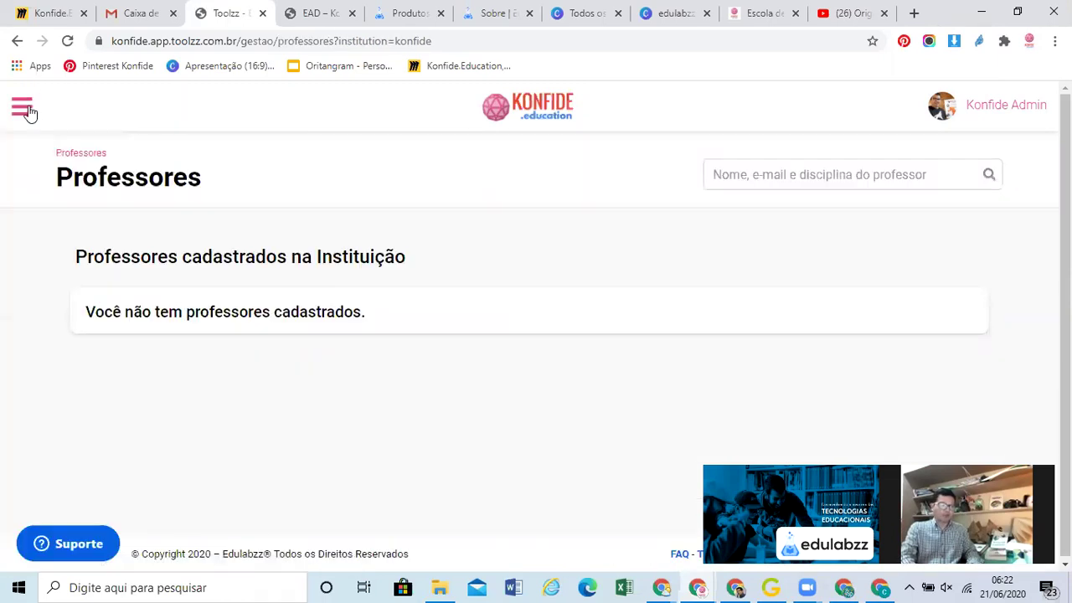
left_click(22, 108)
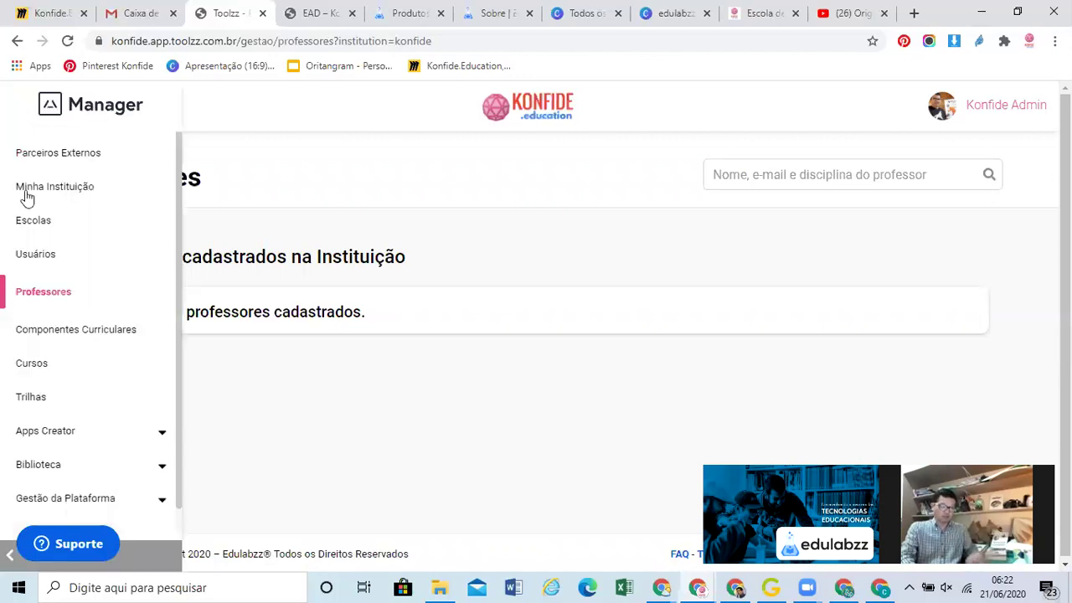
Add a curricular component titled 'Origami.club' and begin choosing its cover image
left_click(77, 332)
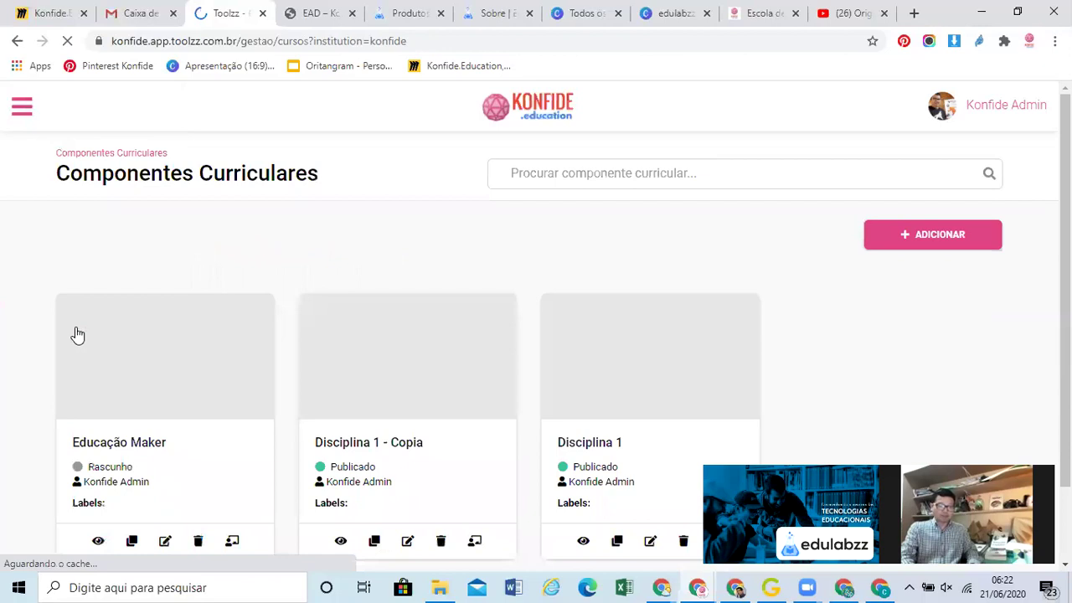
scroll(77, 335, "down", 1)
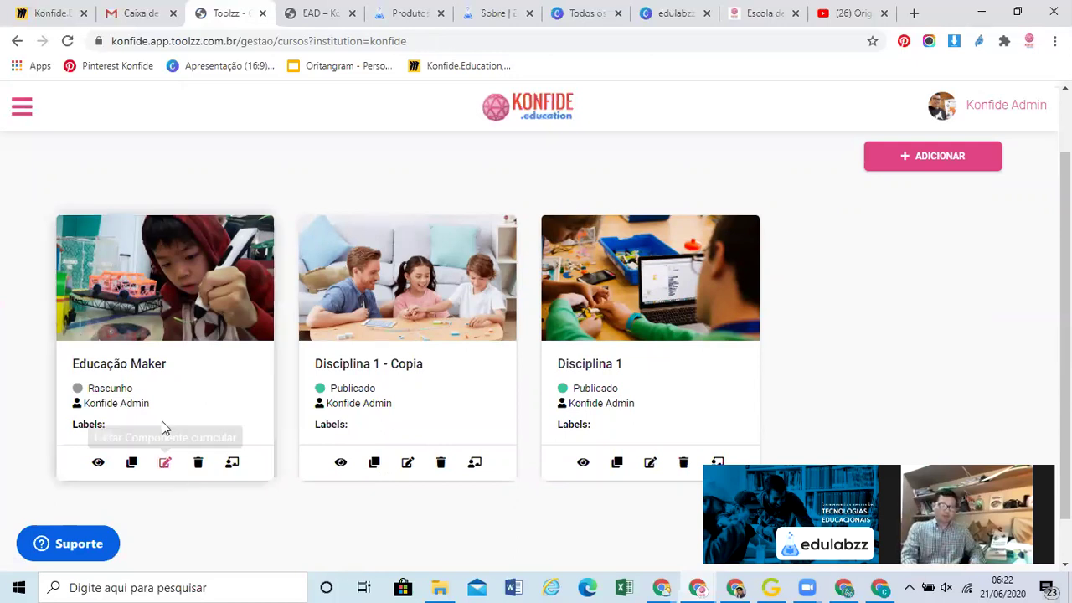
left_click(930, 168)
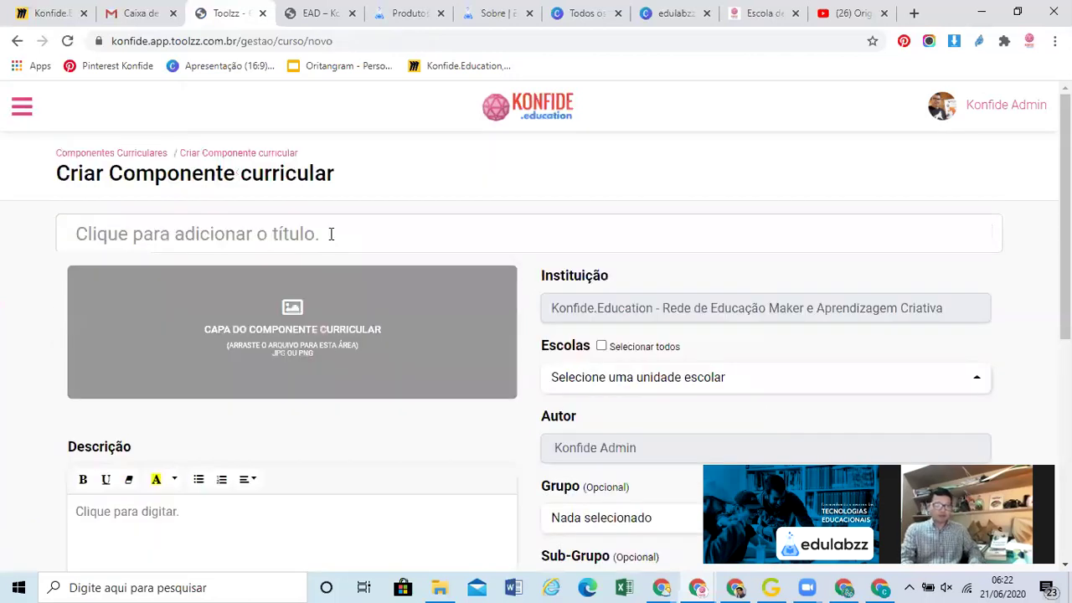
left_click(331, 234)
type("Origami")
left_click(150, 279)
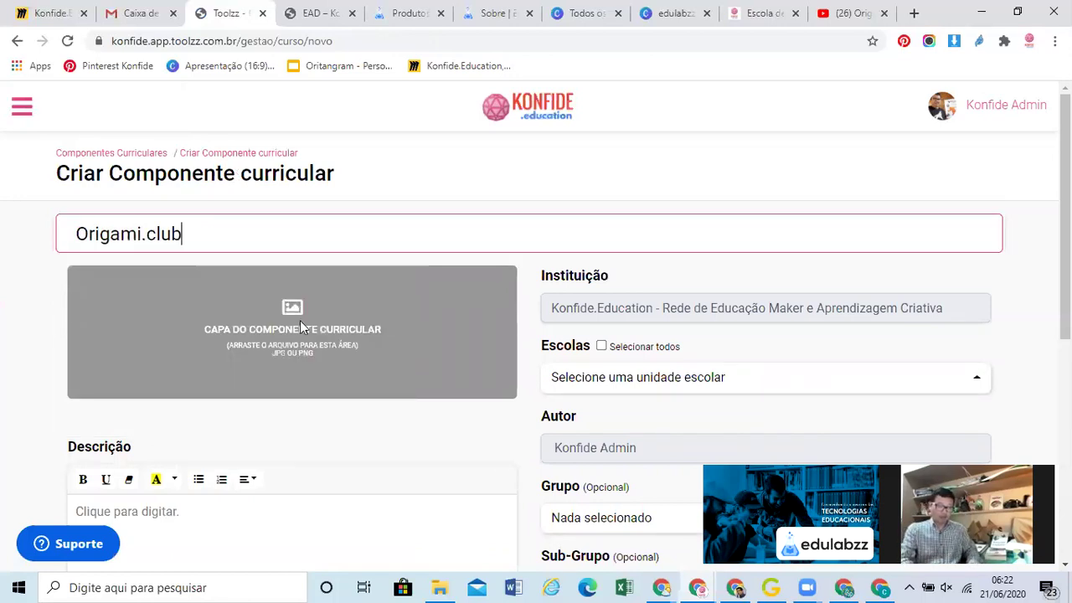
left_click(304, 327)
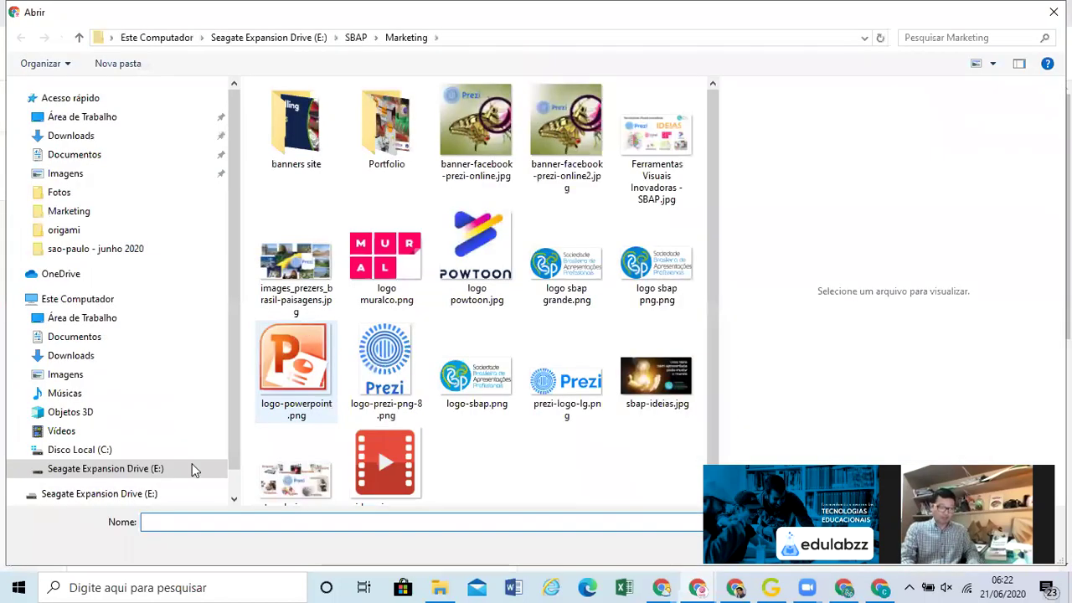
Use E:\Origami\Marketing\Fotos\reduzidas\Oficinas de Origami (9).jpg as the component's cover image
left_click(192, 470)
left_click(308, 424)
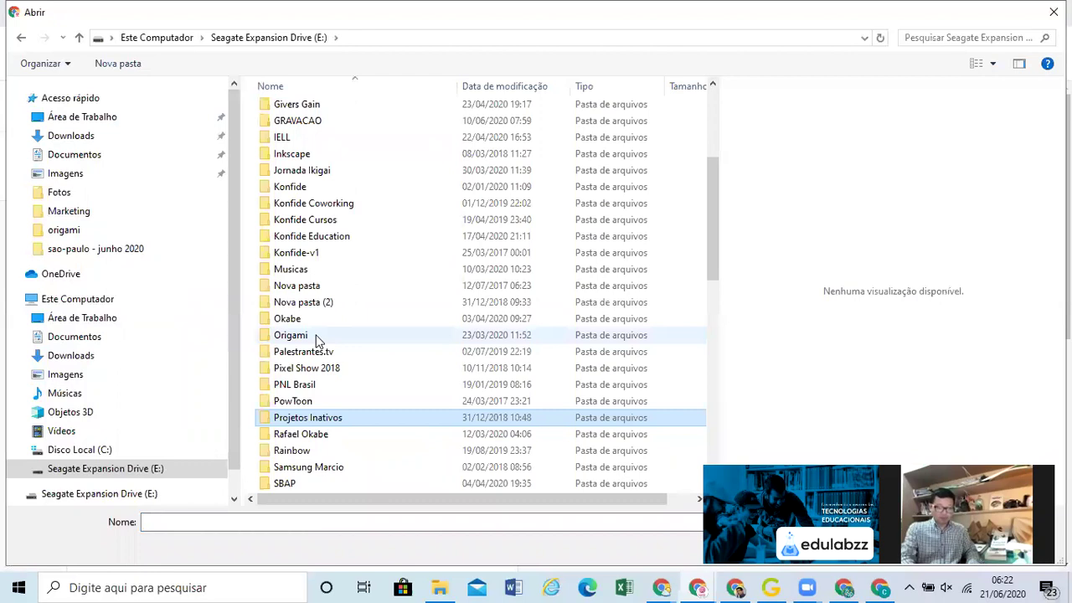
double_click(317, 337)
scroll(473, 142, "down", 5)
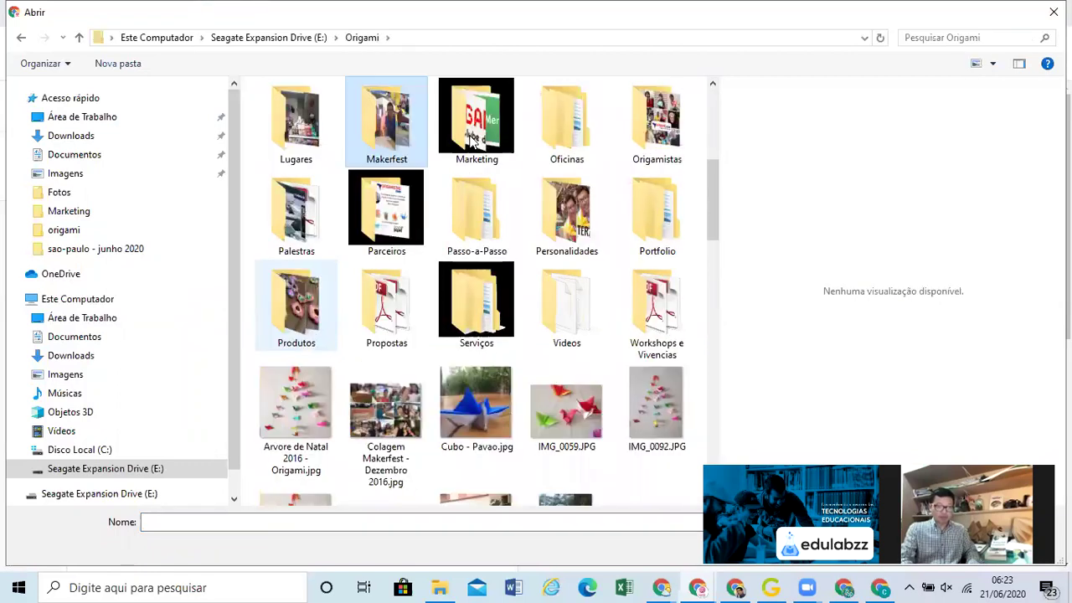
double_click(473, 142)
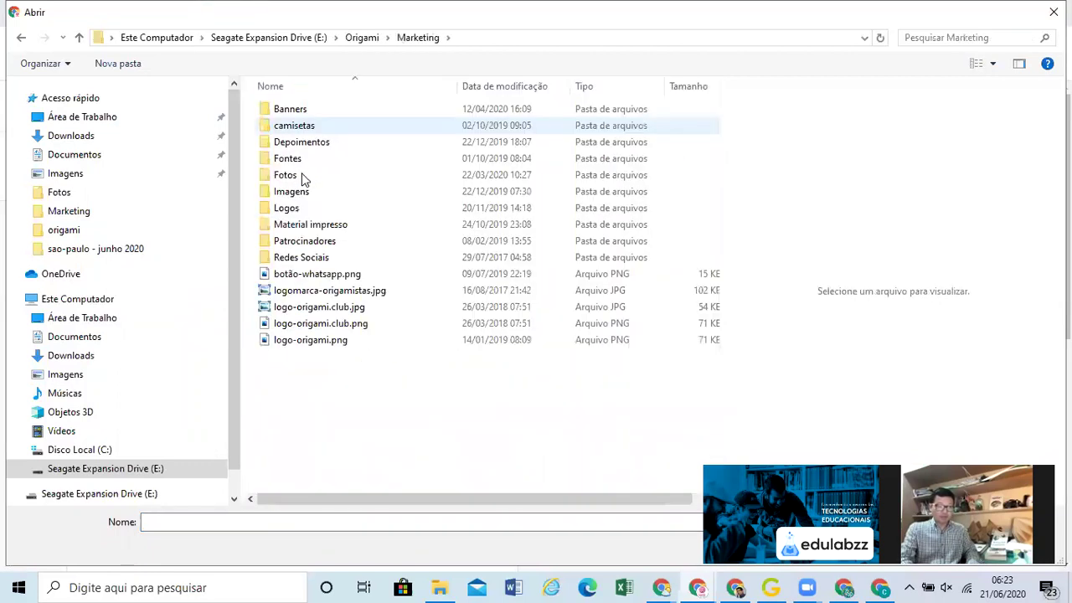
double_click(285, 175)
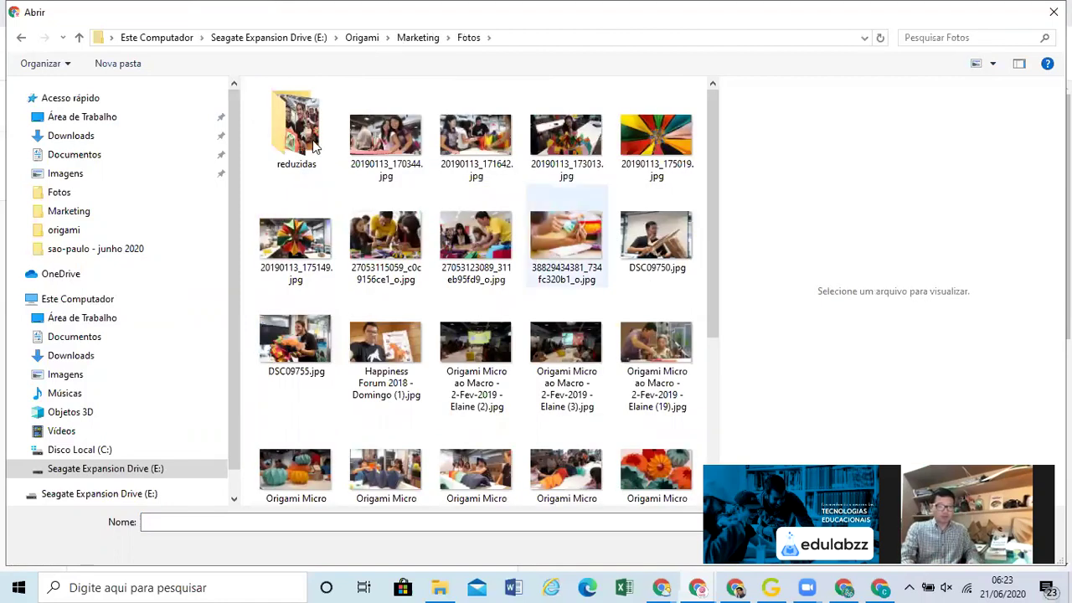
left_click(292, 143)
double_click(292, 142)
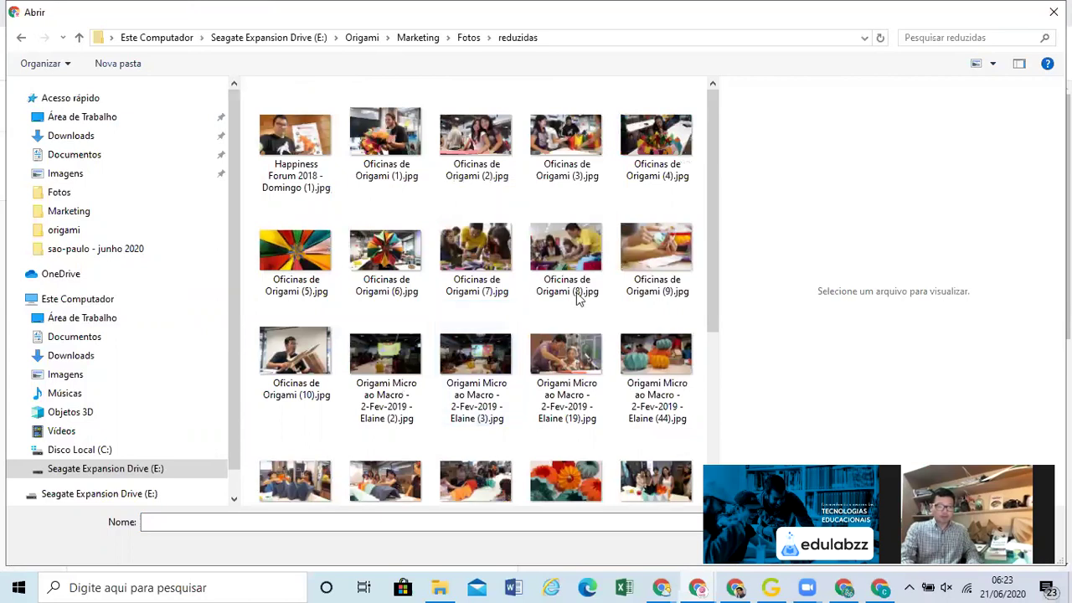
left_click(680, 270)
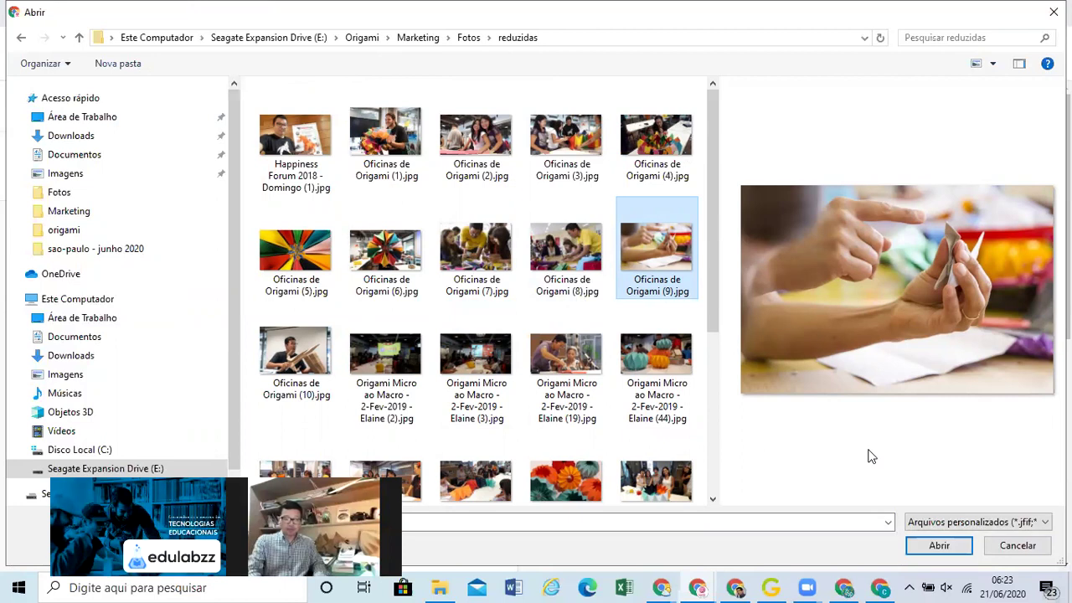
left_click(928, 546)
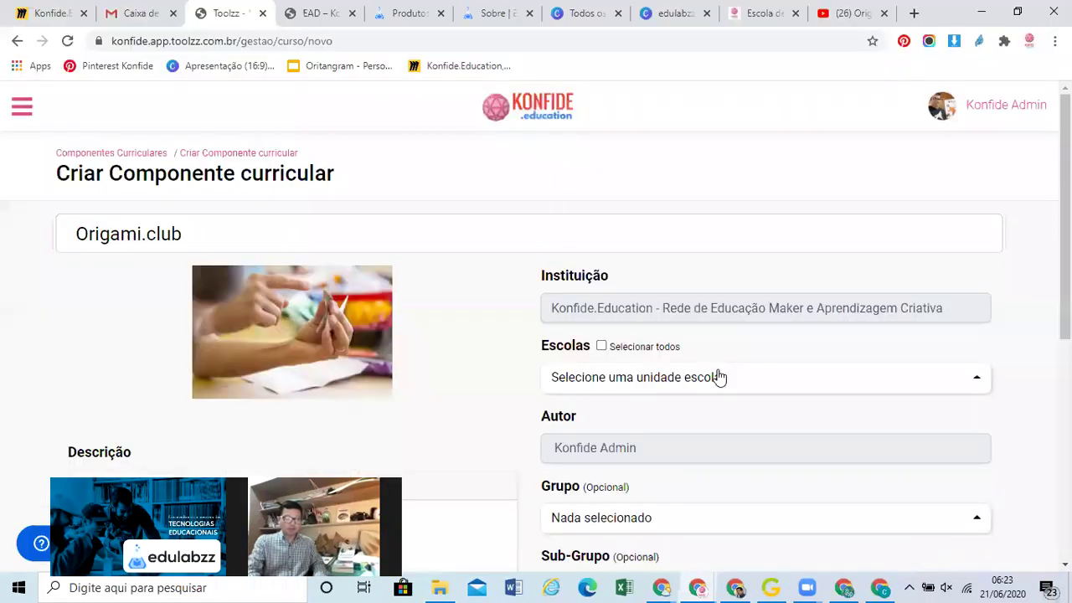
Choose KONFIDE EDUCATION in the Escolas list for Origami.club
scroll(814, 256, "down", 1)
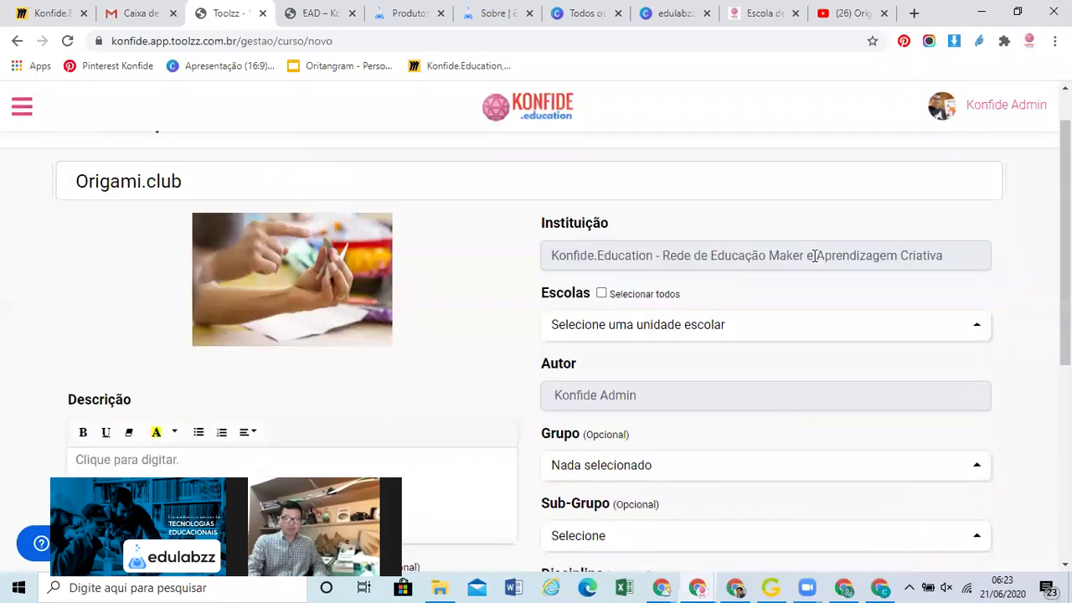
left_click(794, 336)
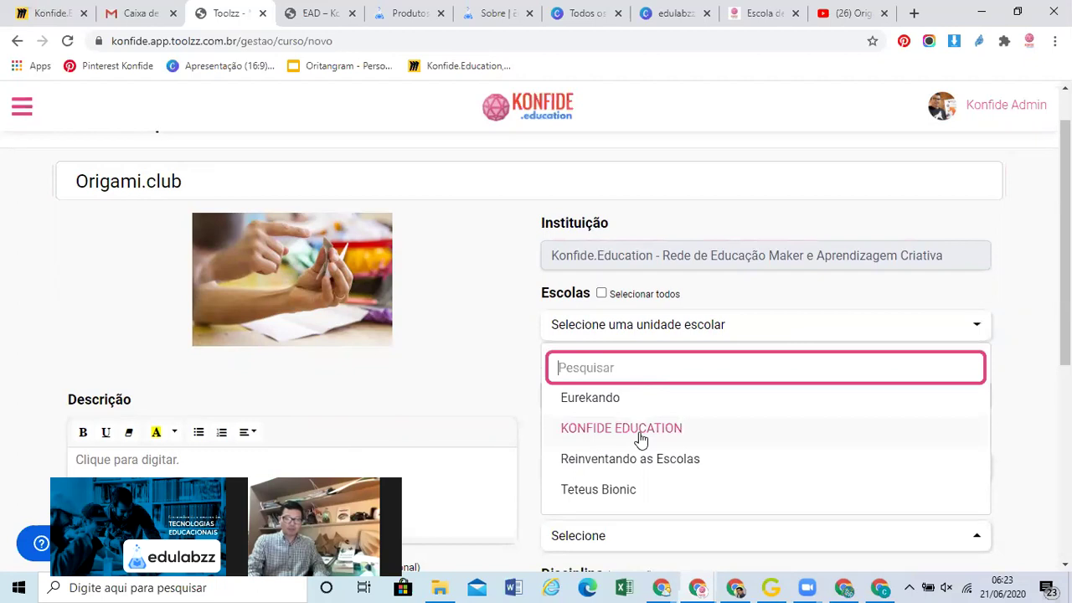
left_click(640, 439)
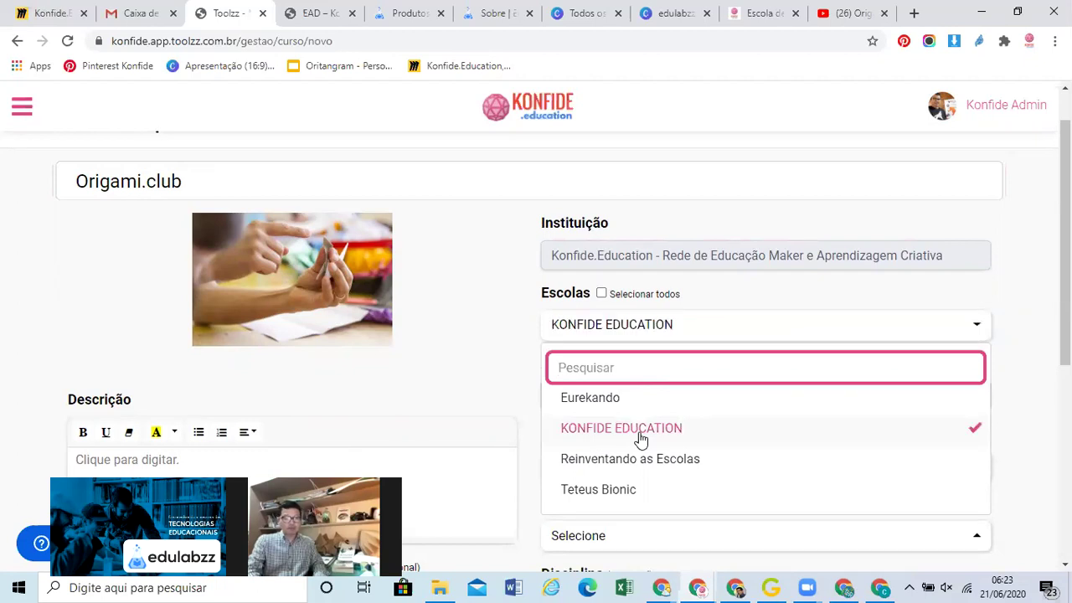
left_click(1018, 357)
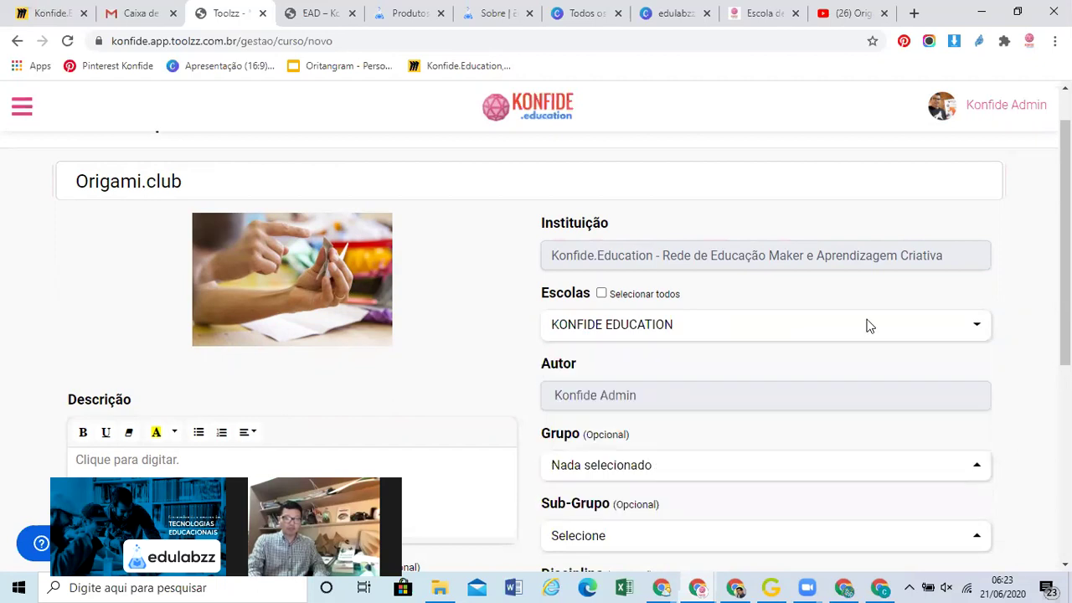
scroll(682, 237, "down", 3)
left_click(685, 238)
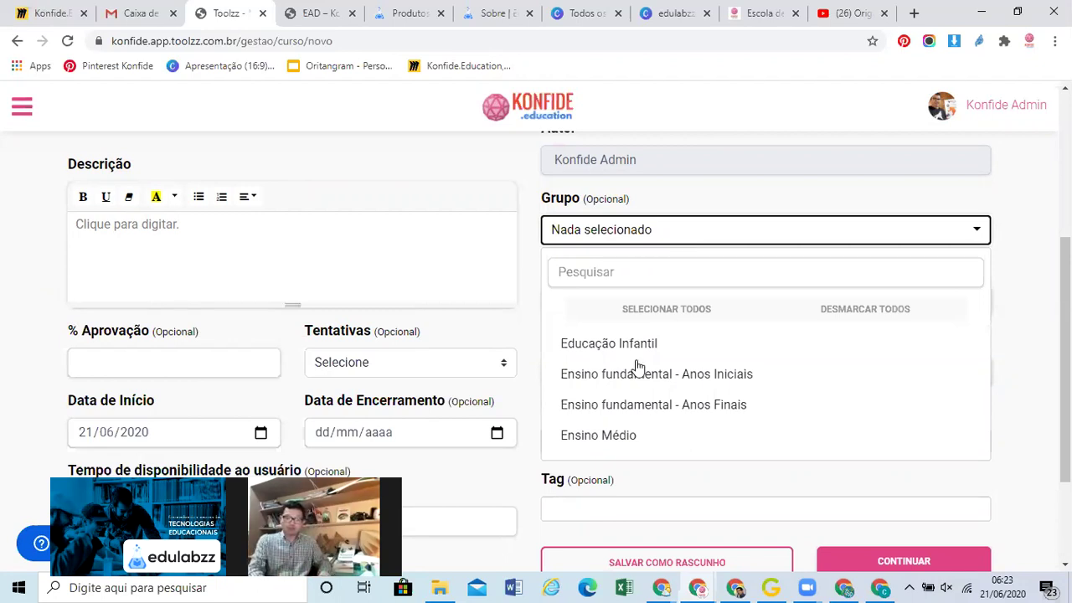
Select all groups and all sub-groups for the component
left_click(685, 319)
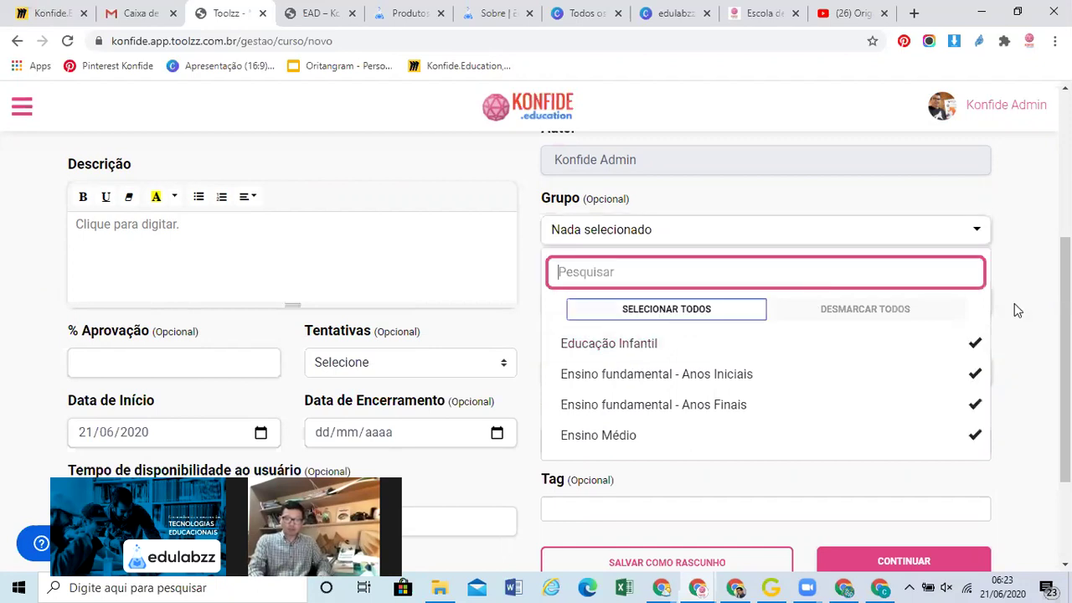
left_click(980, 313)
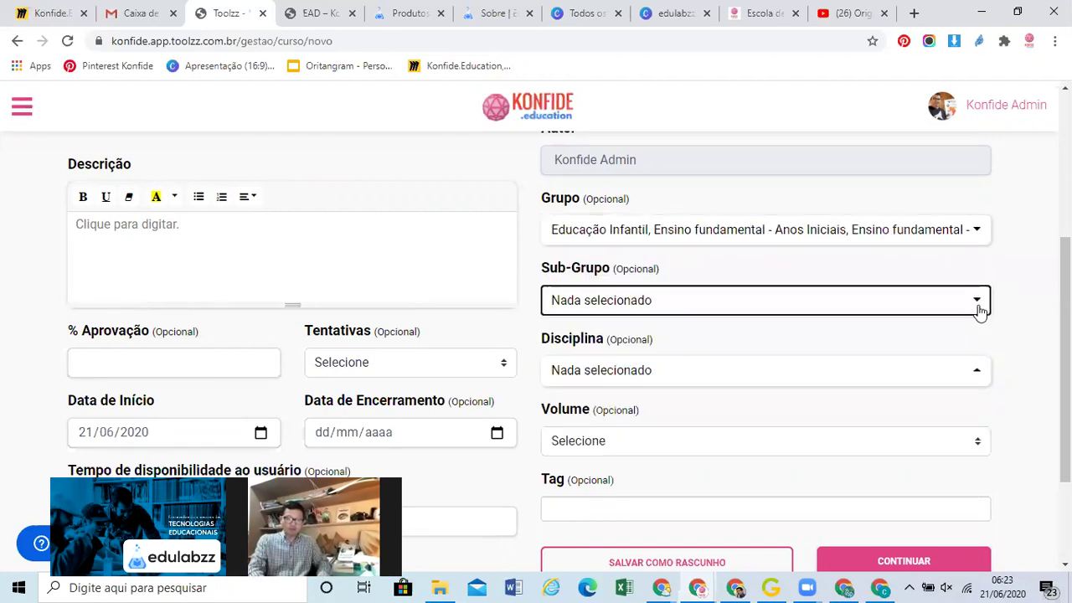
left_click(981, 313)
left_click(709, 384)
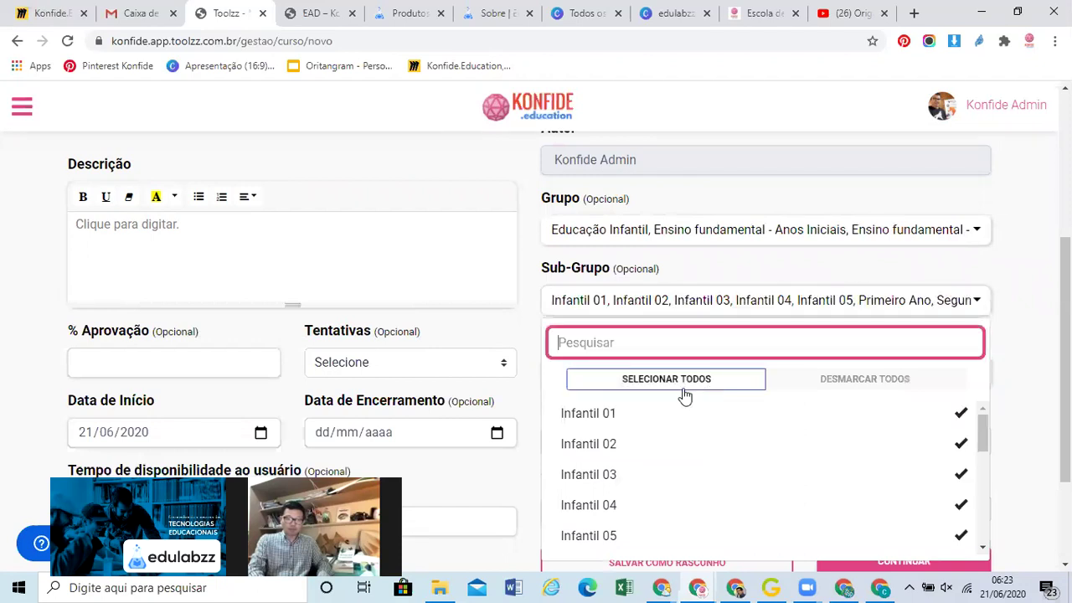
left_click(1017, 314)
Add Arte and Matemática as disciplines, leaving the volume unset
left_click(960, 372)
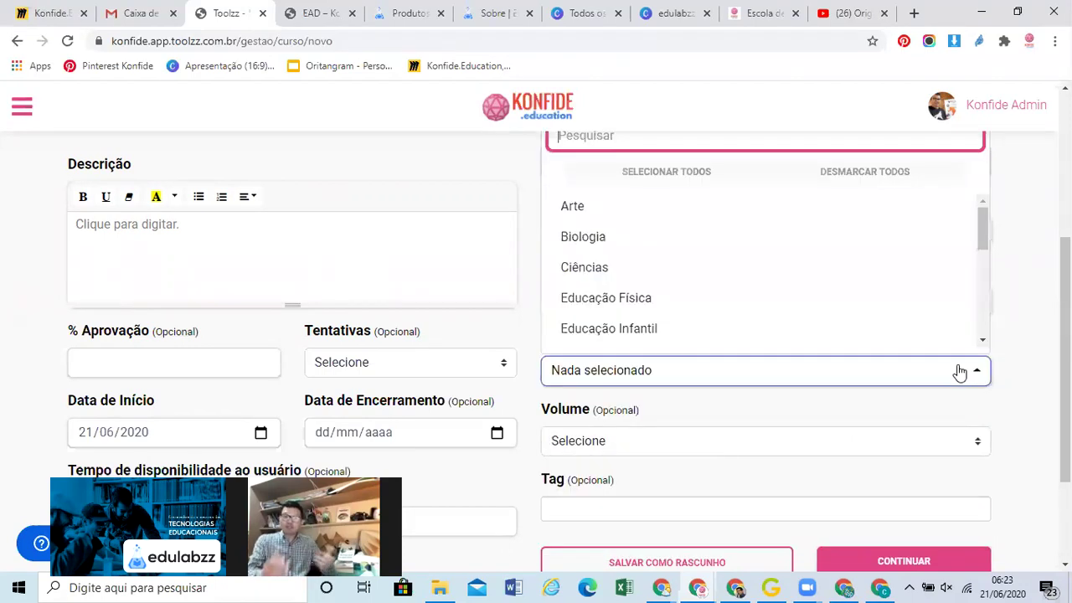
left_click(986, 229)
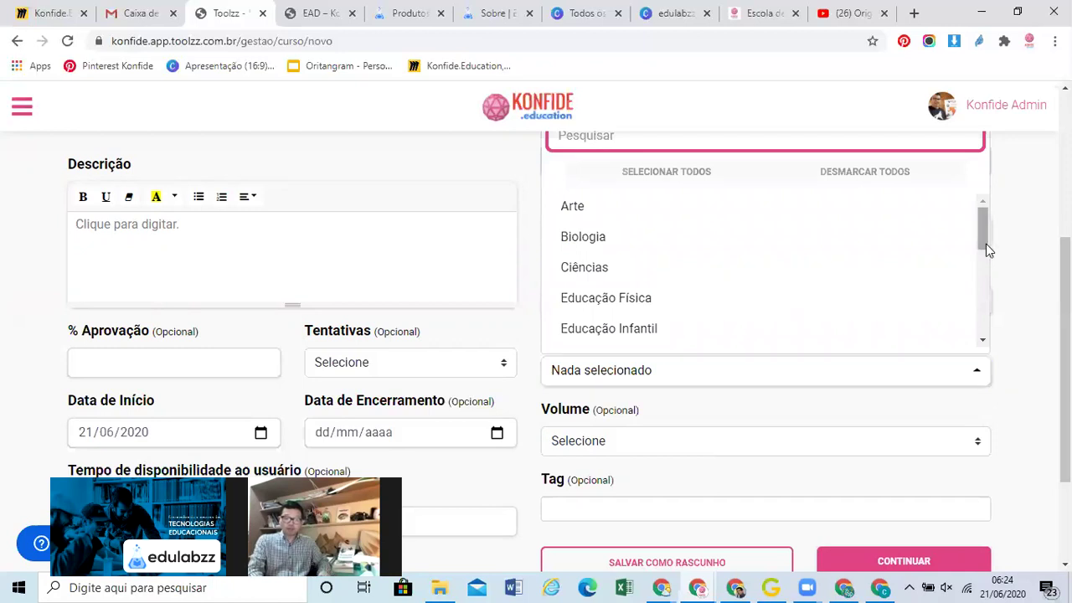
left_click_drag(986, 243, 986, 259)
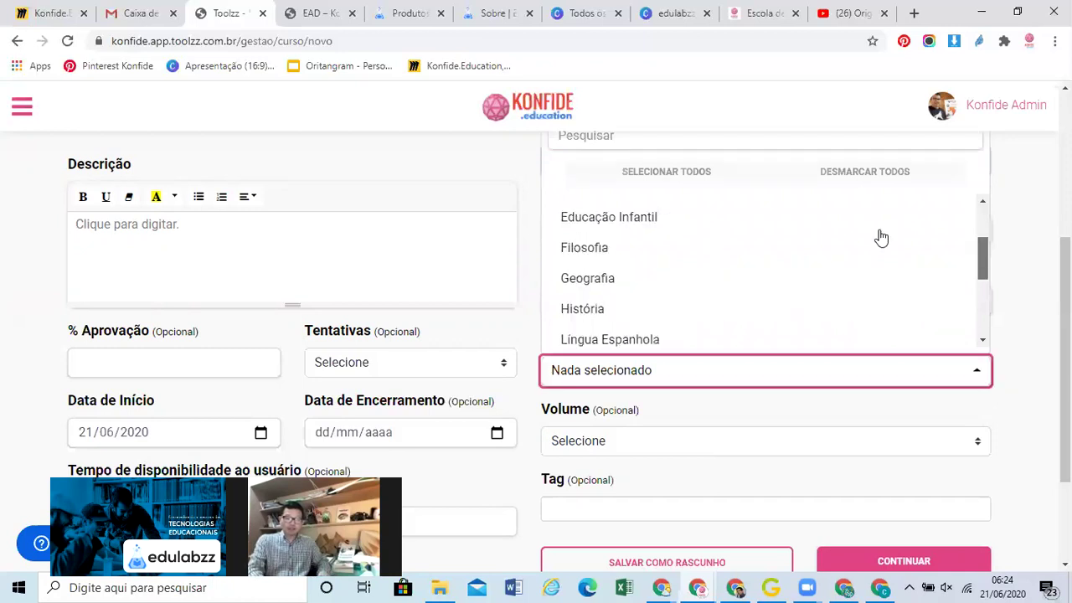
key("Return")
left_click_drag(984, 263, 985, 340)
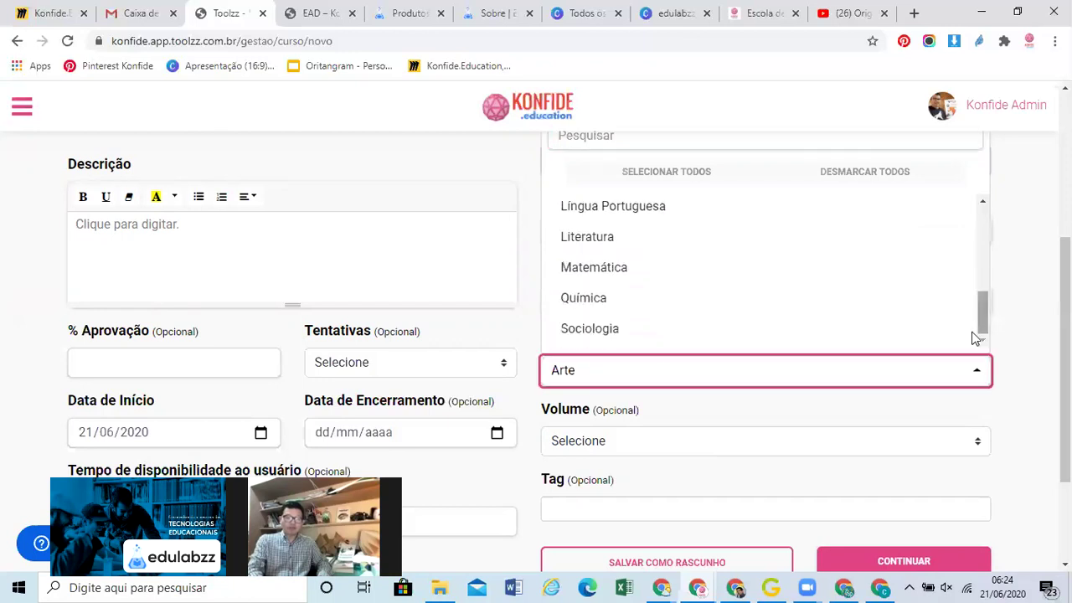
left_click(662, 283)
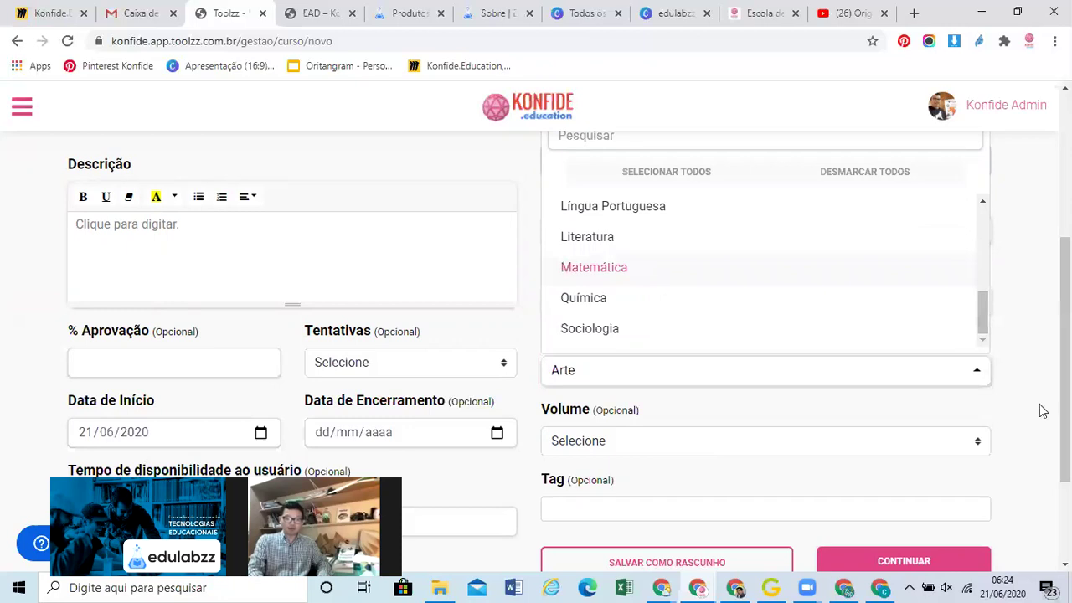
left_click(814, 389)
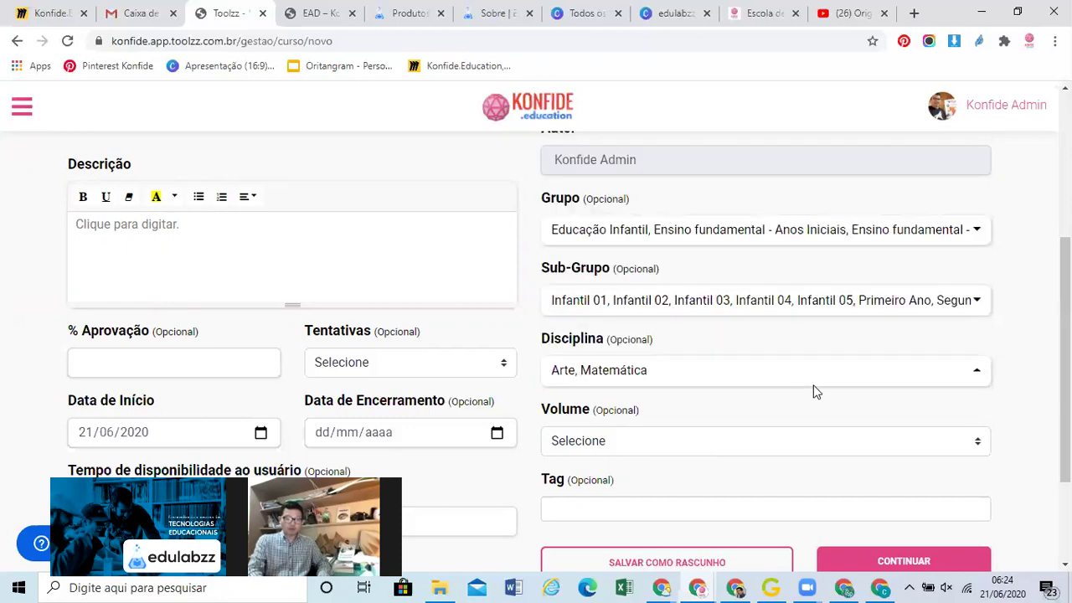
left_click(735, 441)
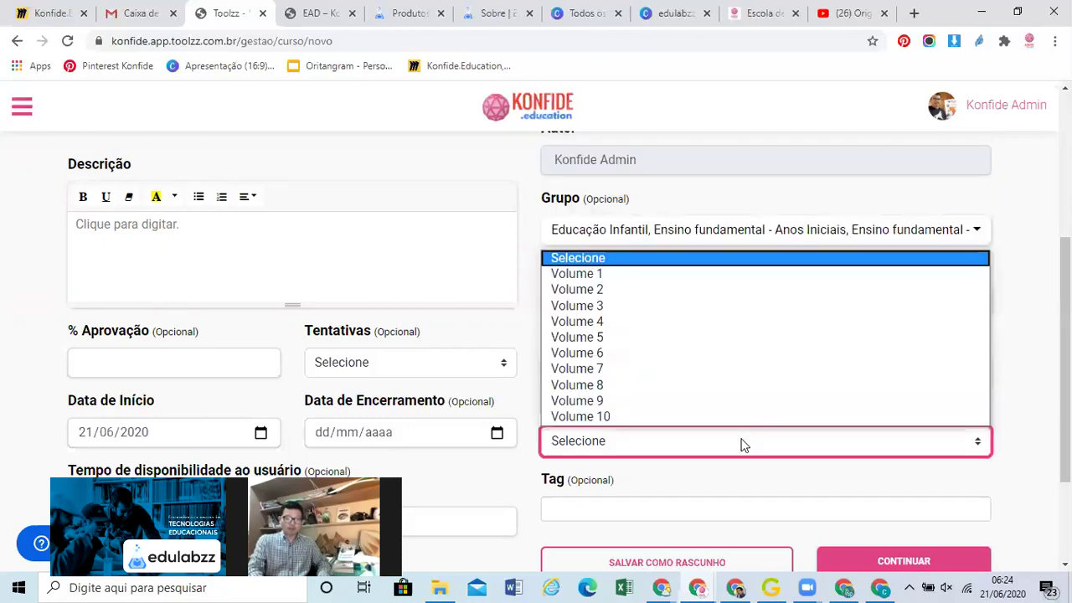
left_click(1031, 358)
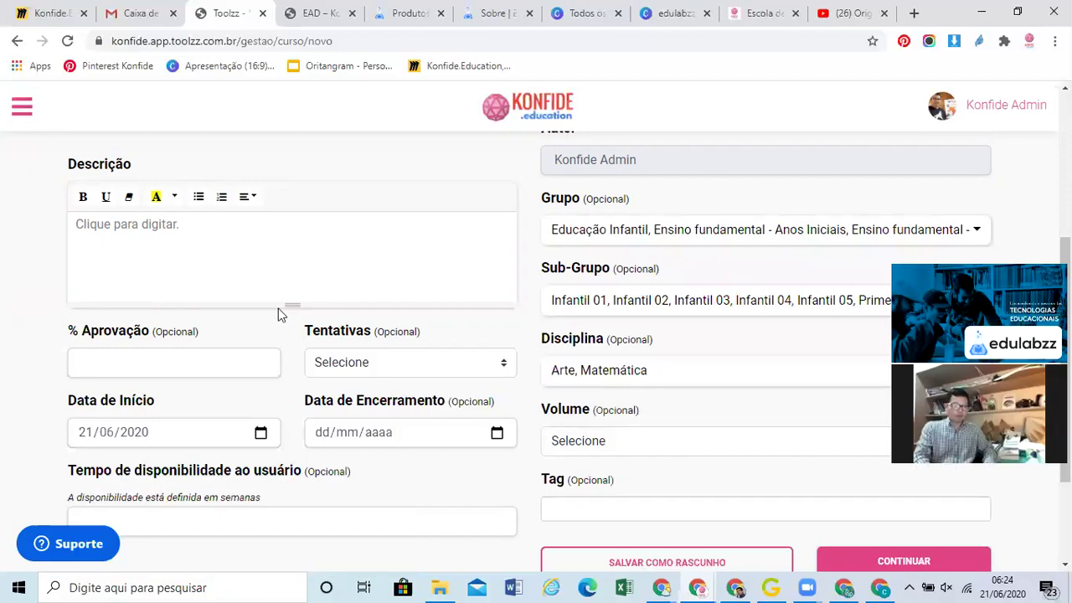
scroll(265, 287, "up", 3)
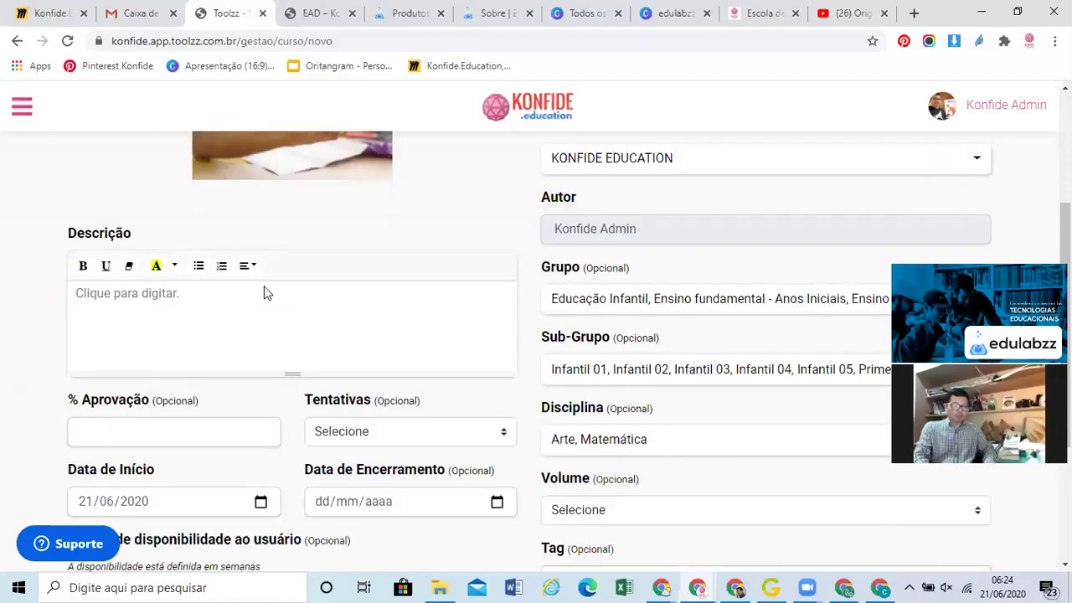
Write the description 'Origami para todas as idades.' and 'Origami nos conecta com nossa criança interior.'
scroll(248, 317, "down", 2)
left_click(246, 322)
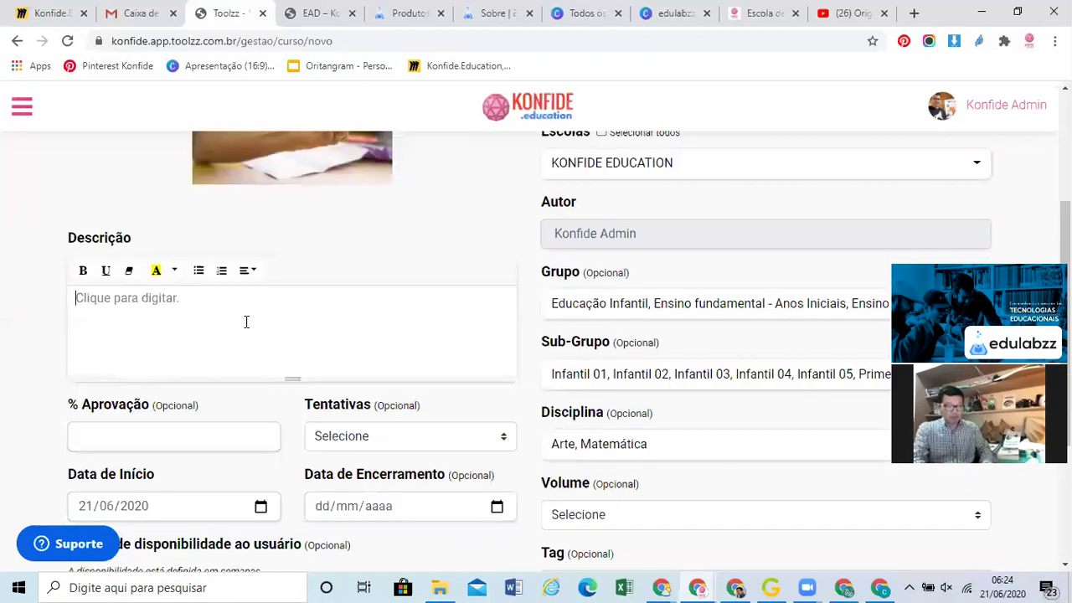
type("Origami")
type(" para todas")
type(" as ideas")
key("BackSpace")
key("BackSpace")
key("BackSpace")
type("ades.")
key("Return")
type("Origami n")
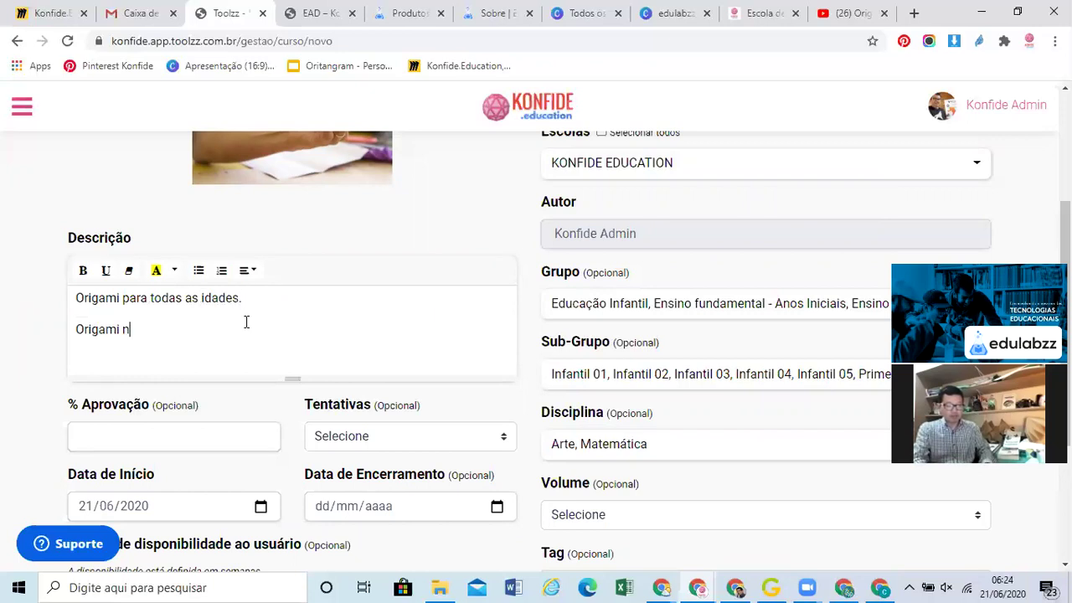
type("os conecta")
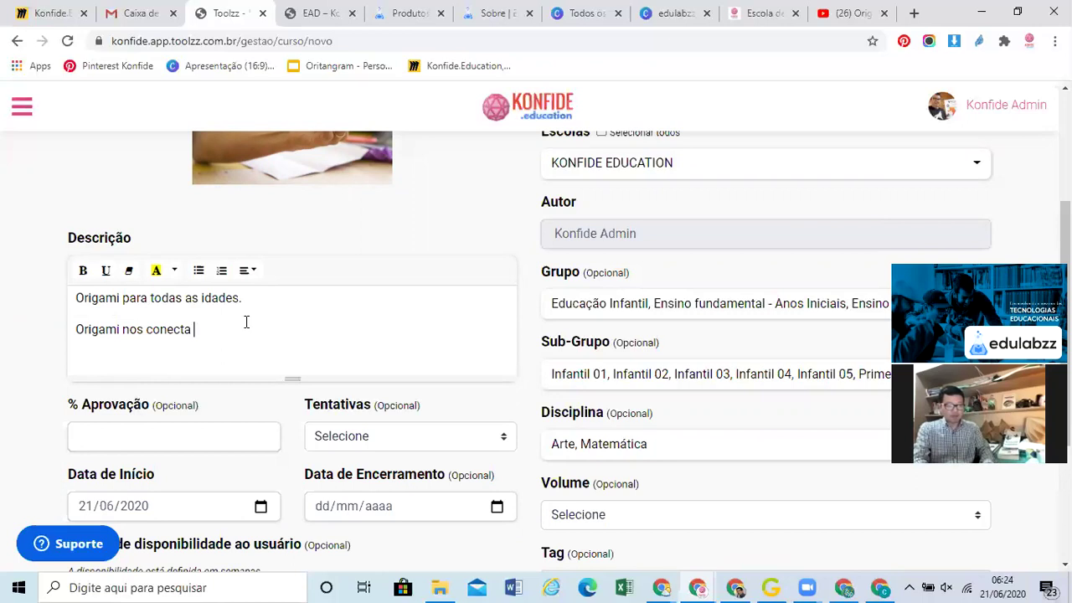
type(" com nossa criança interior.")
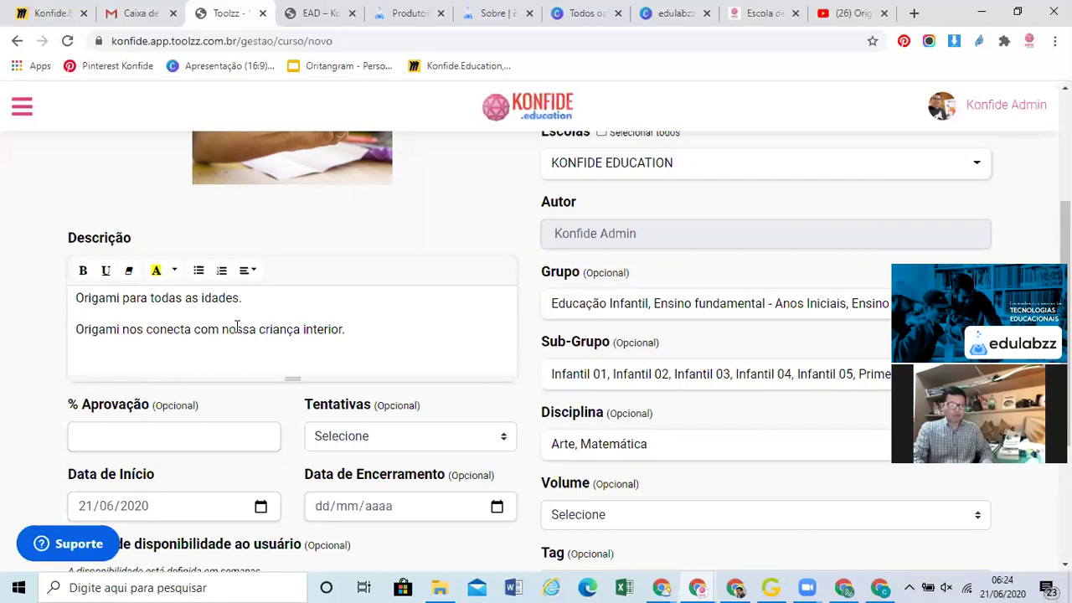
scroll(235, 329, "down", 1)
left_click(235, 329)
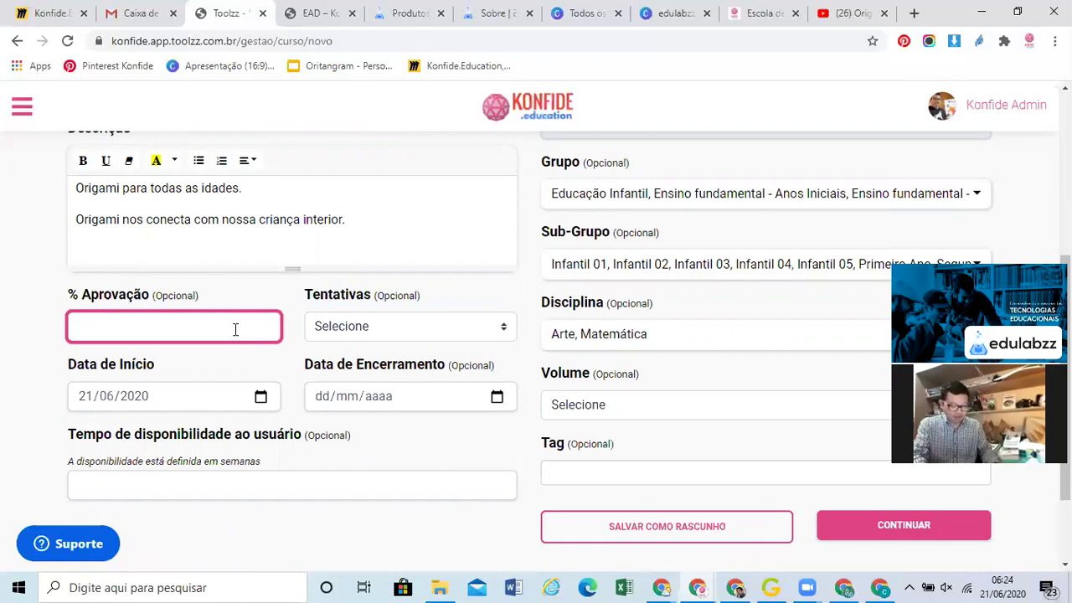
Set approval to 20% and attempts to 2, with availability starting 21/06/2020
type("20")
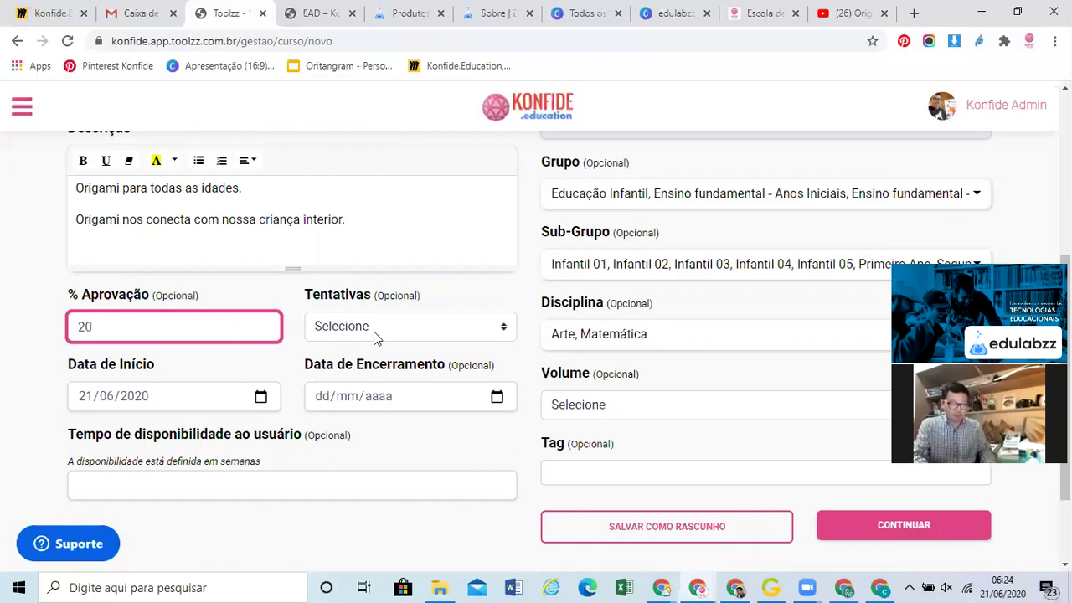
left_click(374, 335)
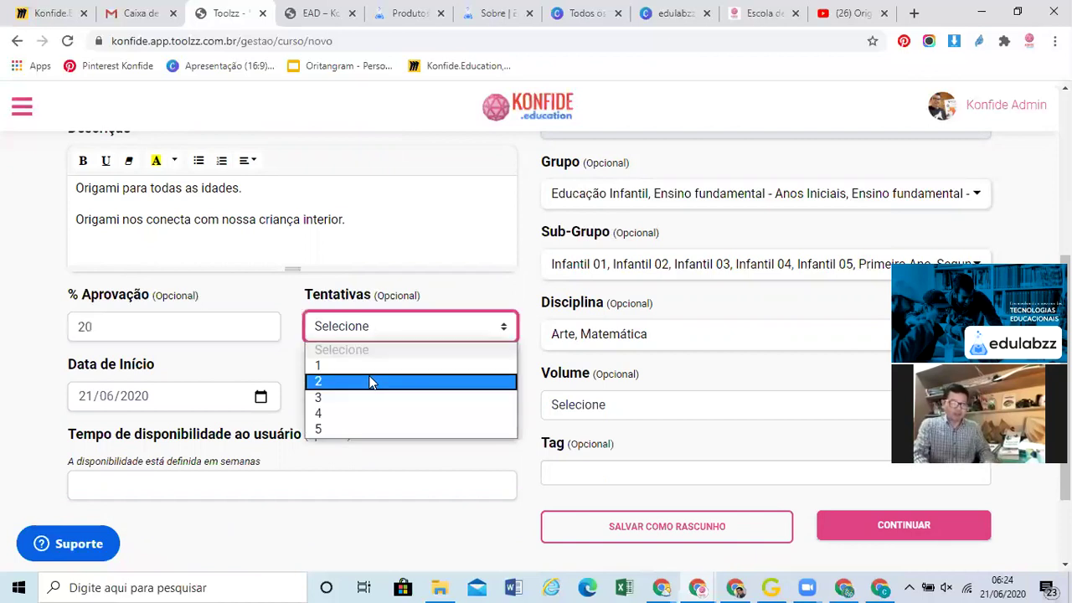
left_click(373, 383)
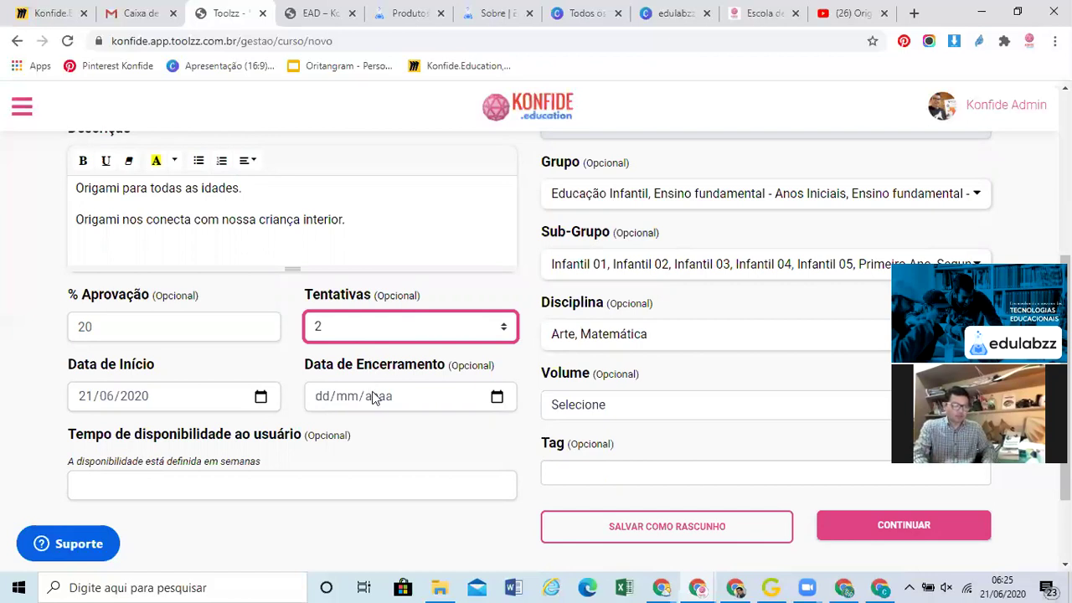
scroll(374, 397, "down", 2)
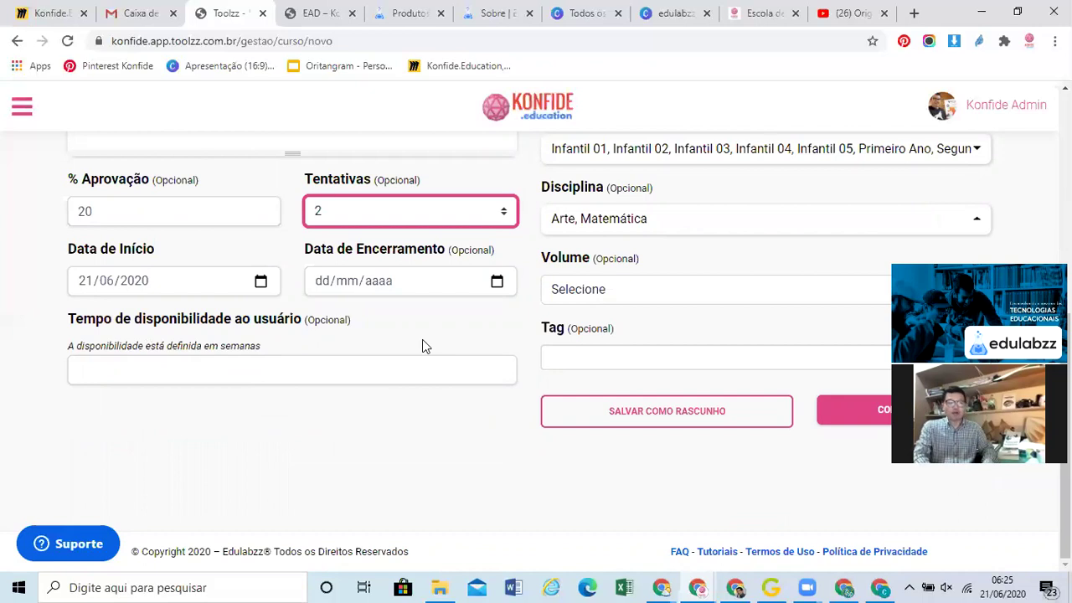
scroll(423, 343, "up", 2)
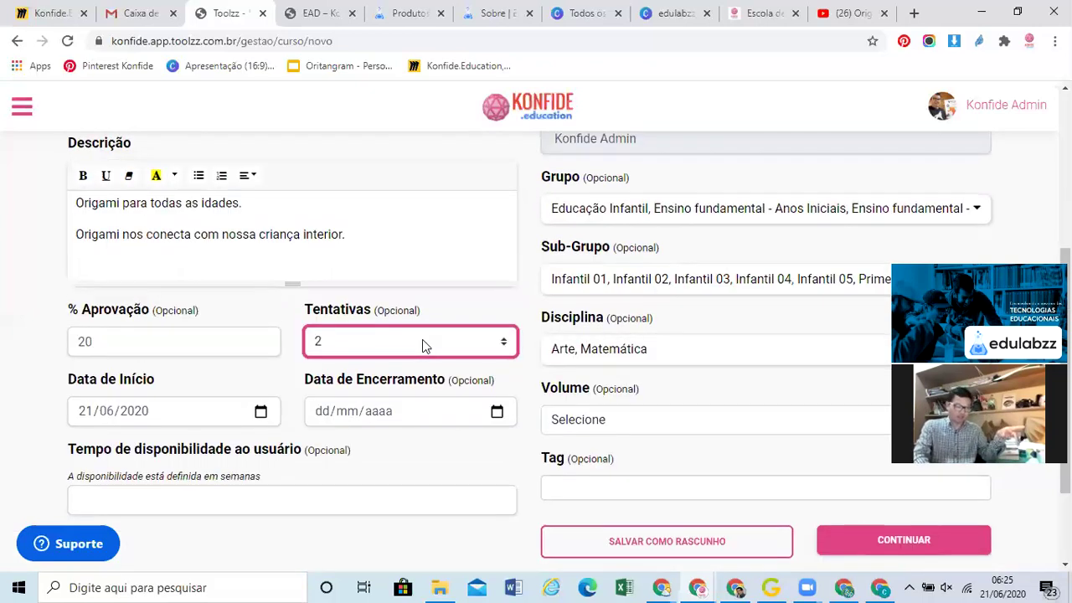
scroll(422, 340, "down", 2)
left_click(402, 369)
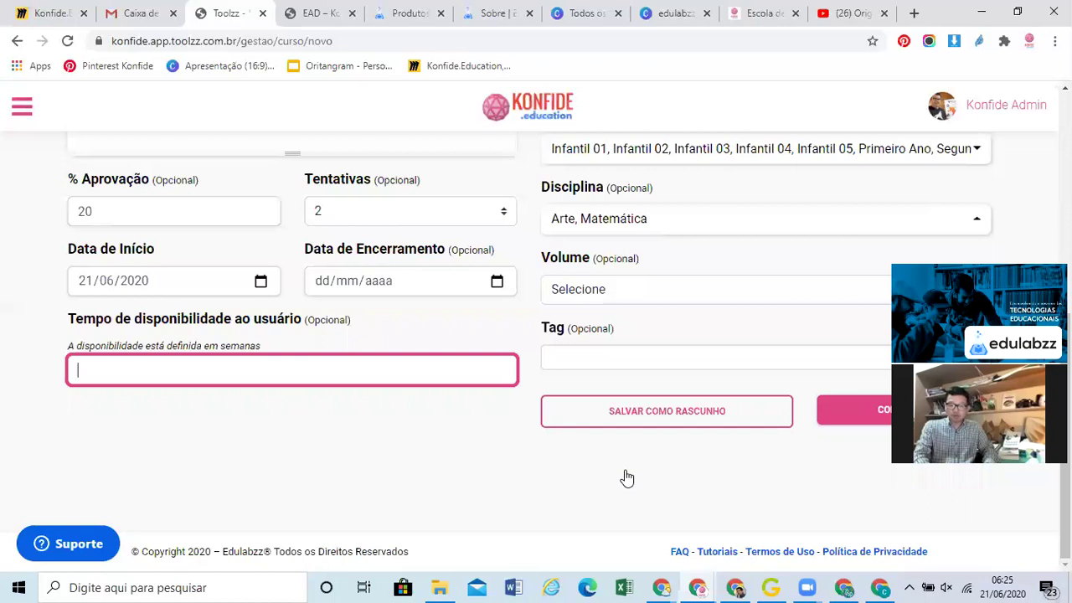
scroll(792, 531, "up", 1)
scroll(912, 524, "up", 1)
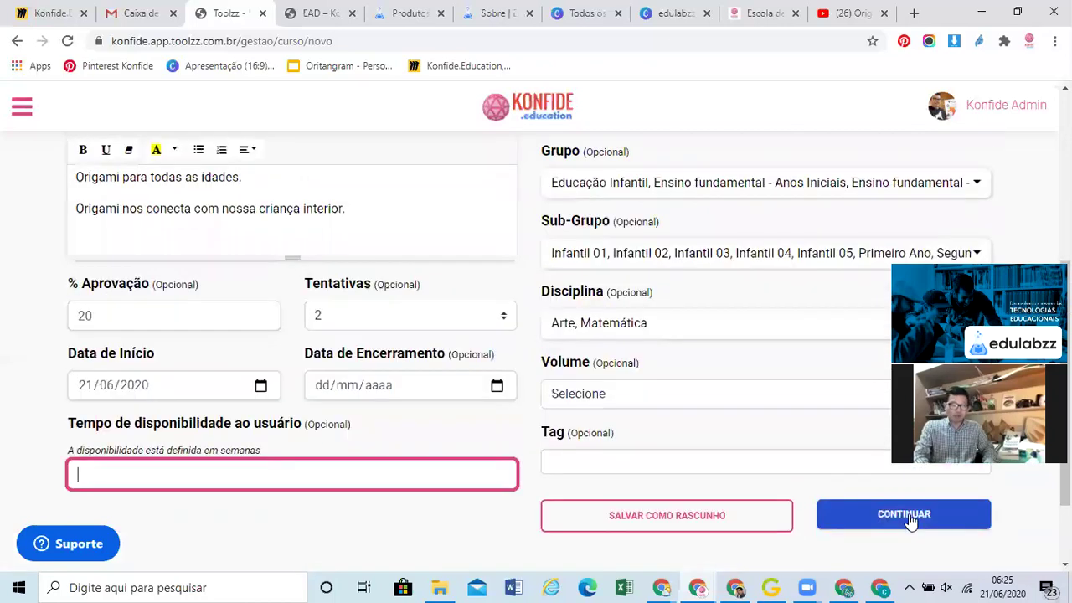
Save the Origami.club component with CONTINUAR and acknowledge the success message
left_click(912, 521)
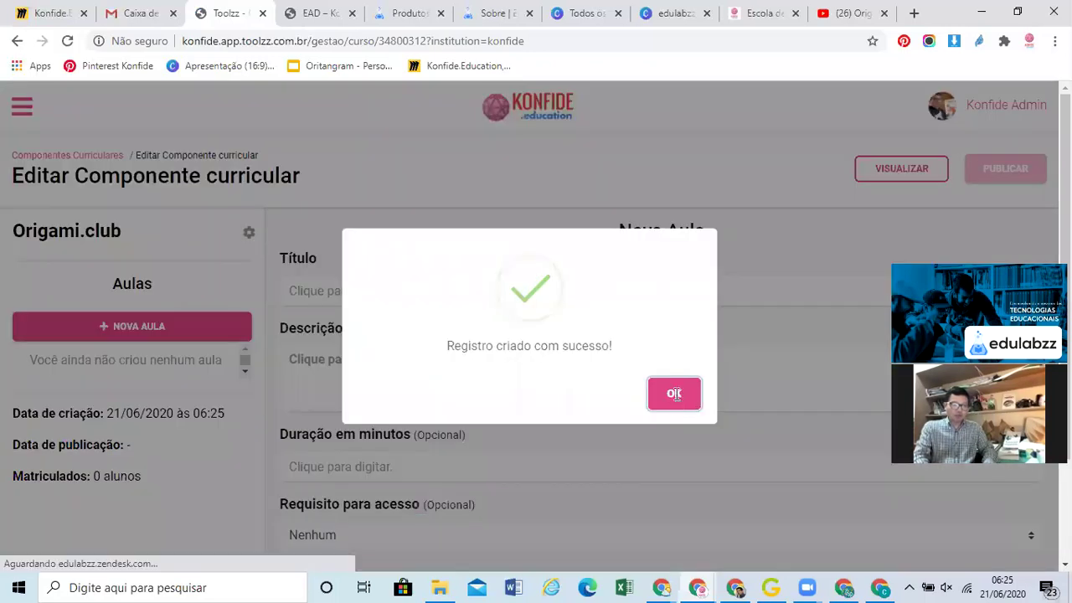
left_click(675, 394)
left_click(403, 290)
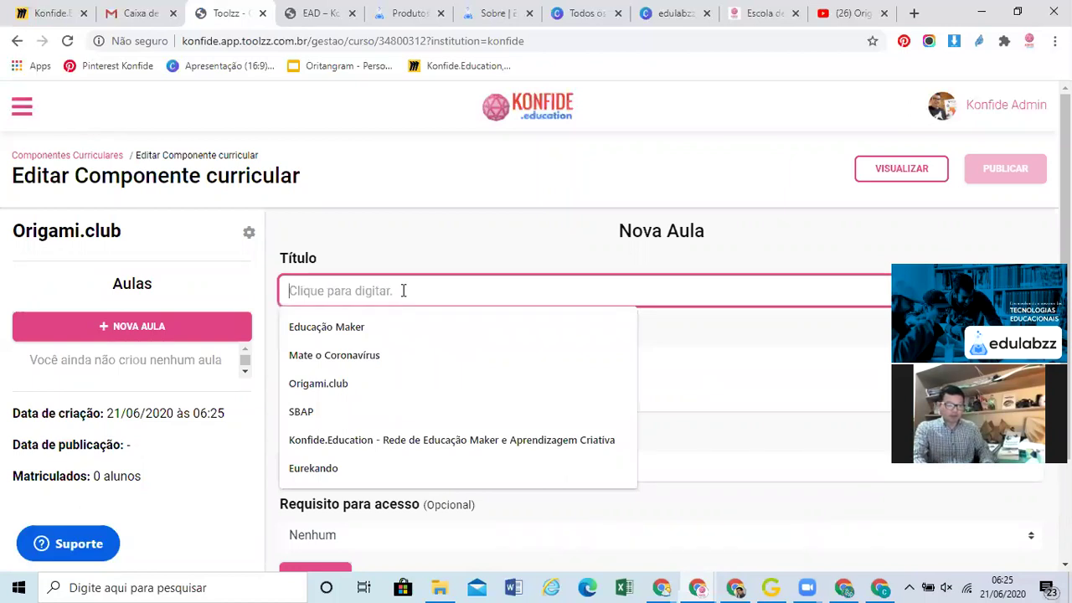
Title the lesson 'Origami Coração' with description 'Aprenda um coração de origami'
type("Aula 1 de Oi")
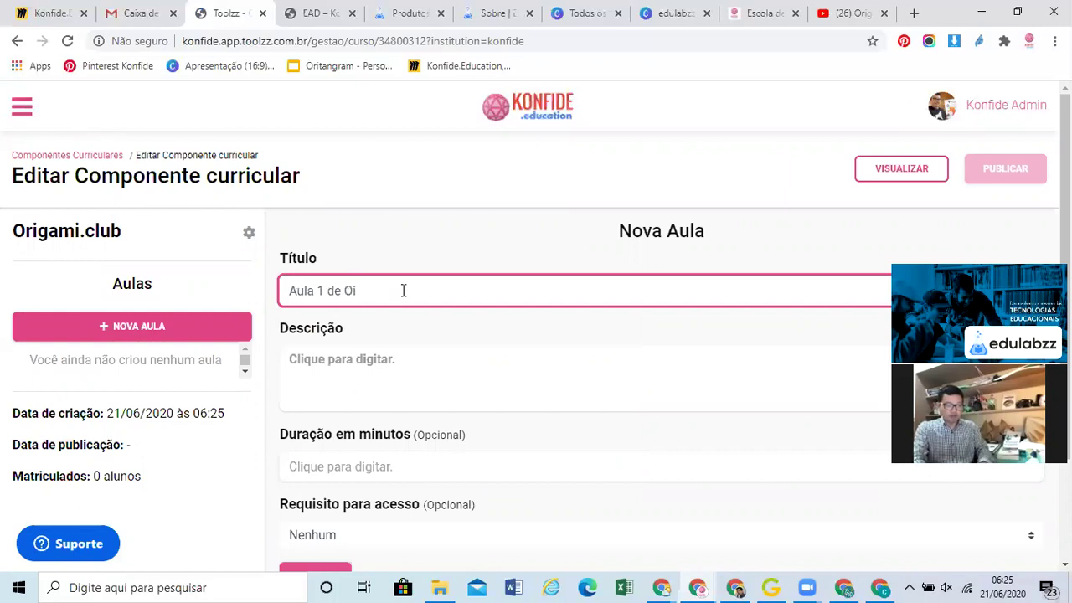
key("ctrl+a")
type("Origami Borboleta")
left_click(395, 362)
scroll(396, 361, "down", 3)
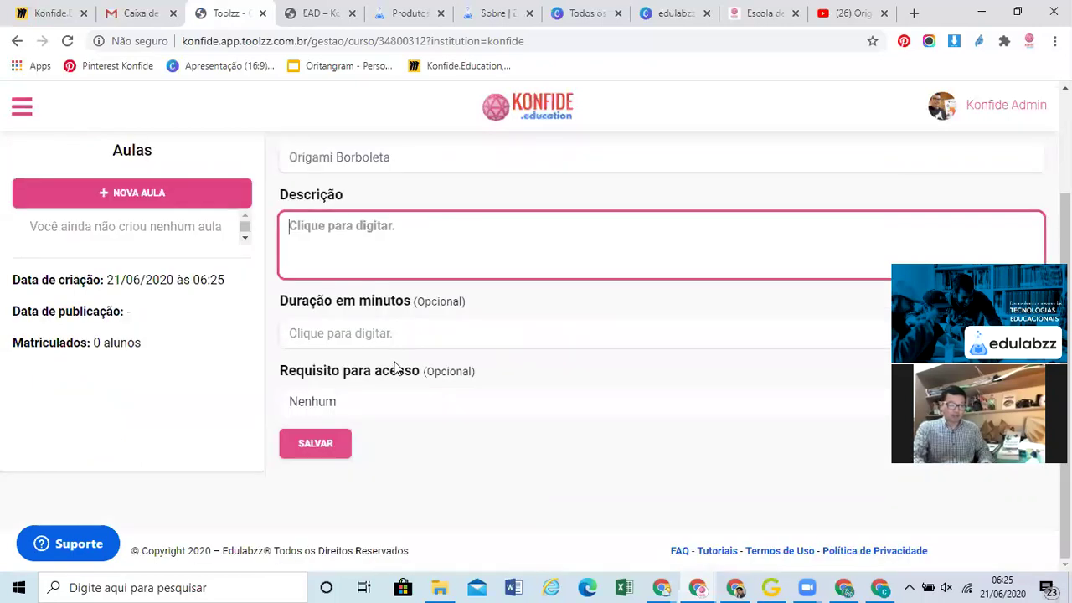
type("Apren")
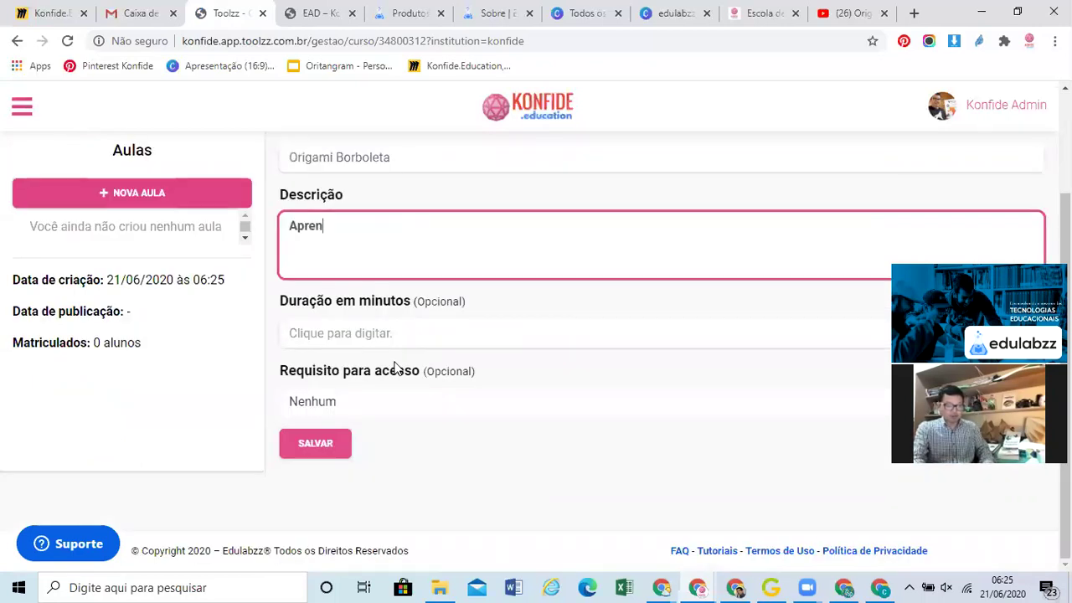
type("da uma borbolet")
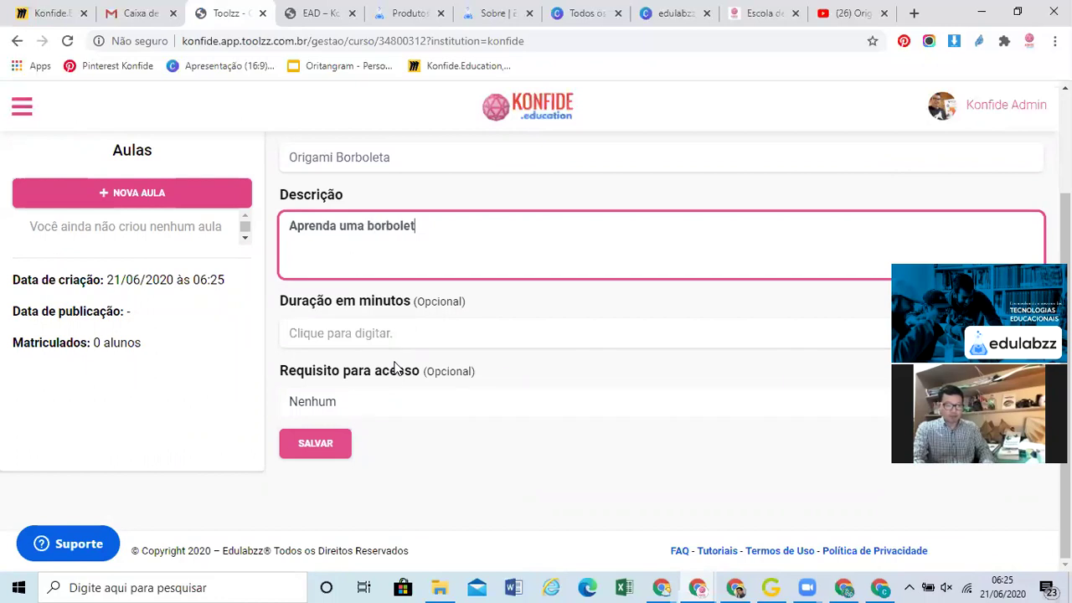
type("a de origami")
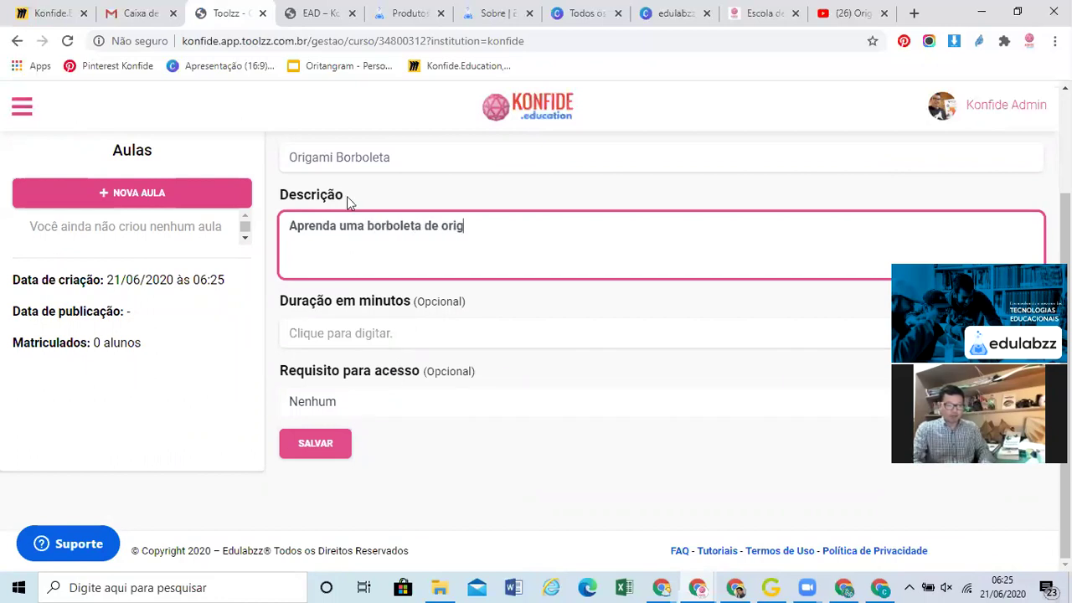
double_click(365, 156)
type("Coração")
double_click(365, 157)
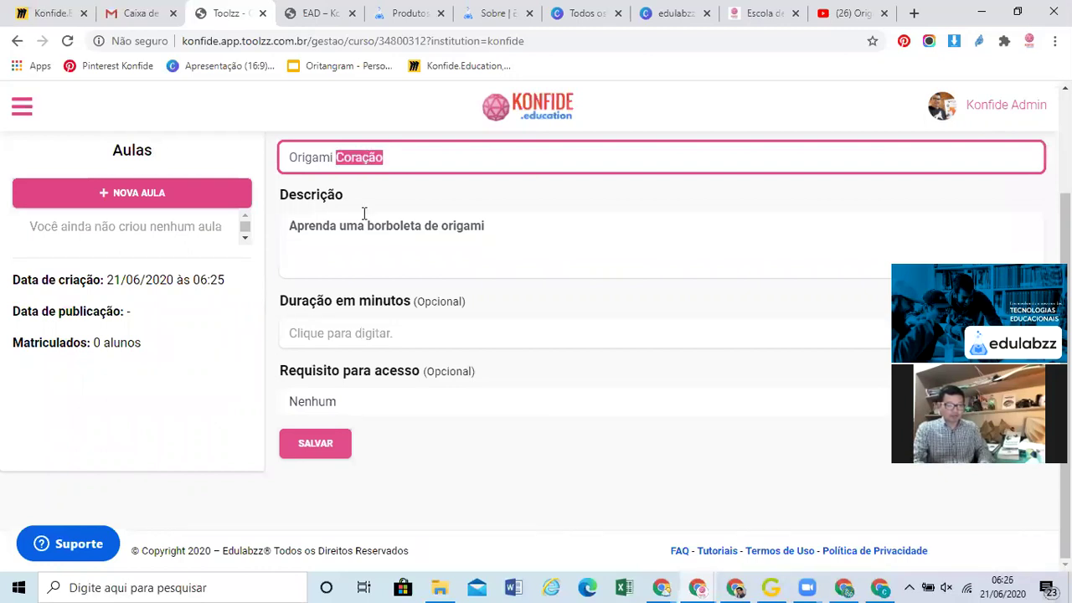
left_click_drag(424, 226, 358, 226)
key("Delete")
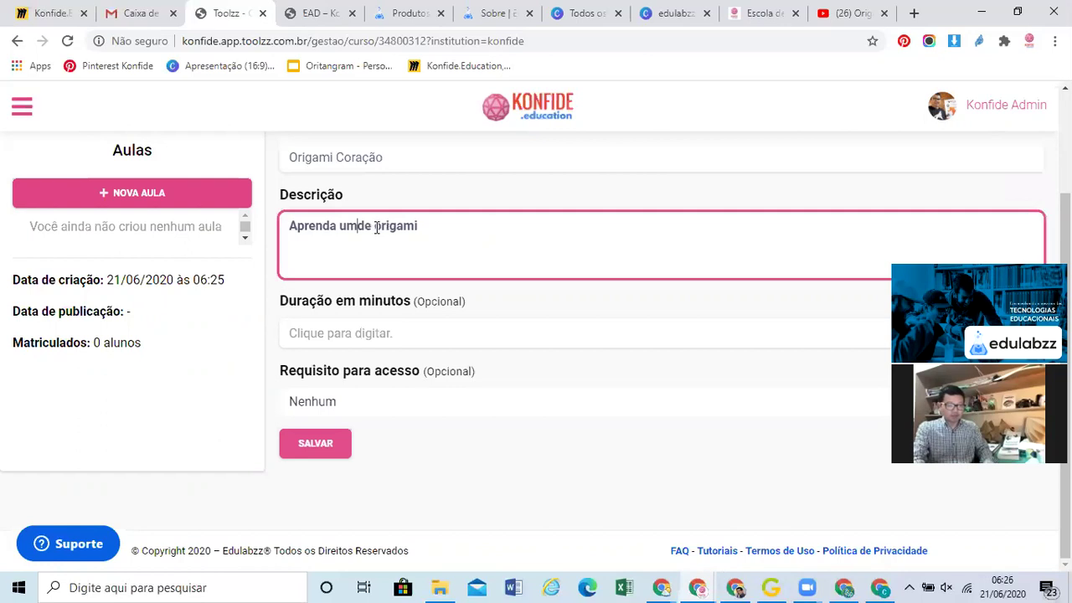
type("coração")
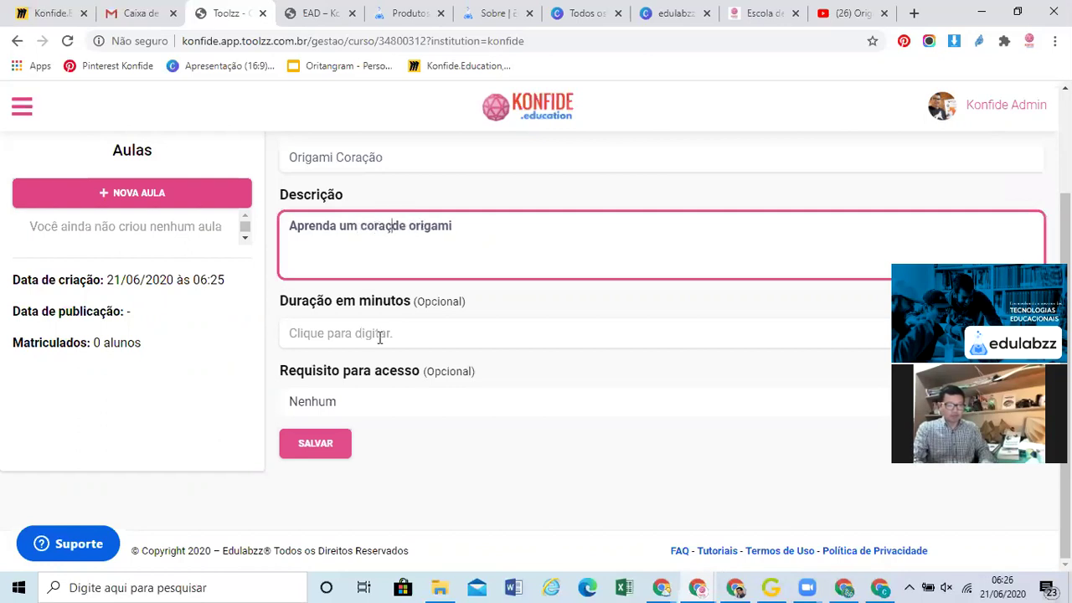
Set the lesson duration to 5 minutes and save the lesson
left_click(379, 336)
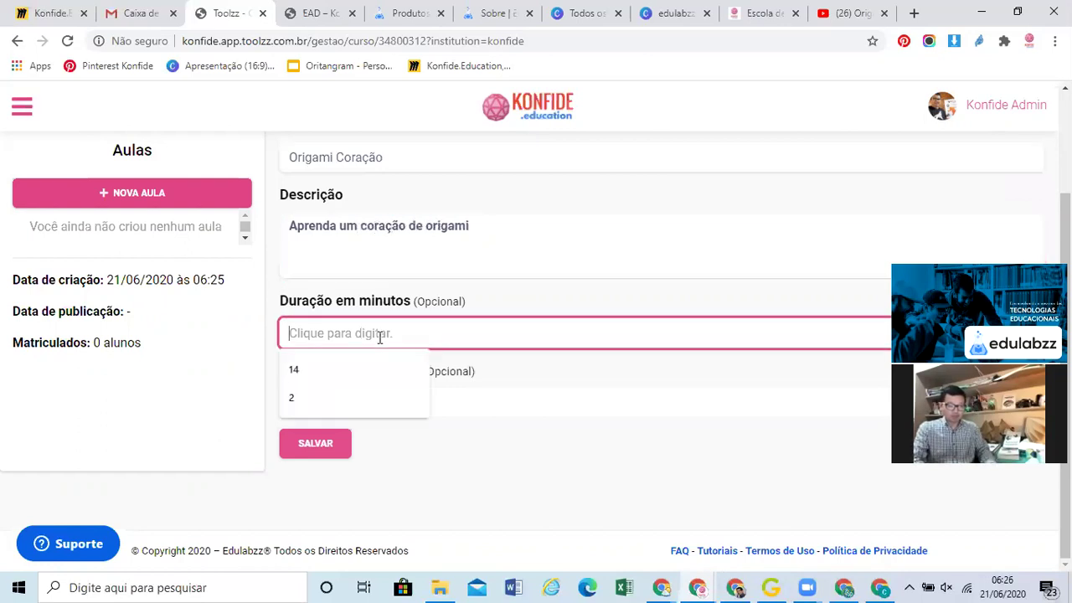
type("5")
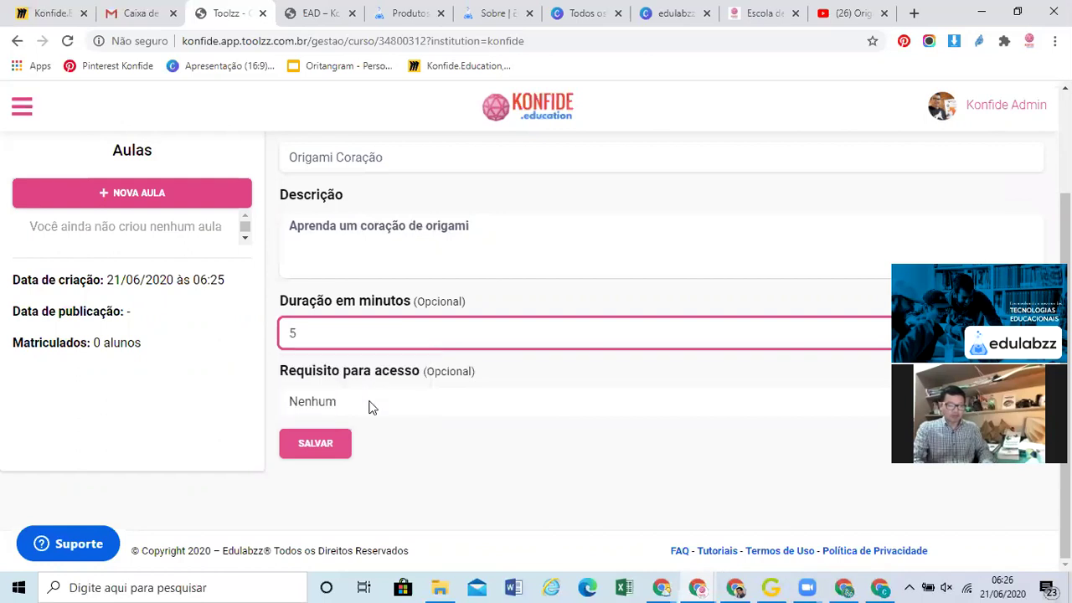
left_click(316, 443)
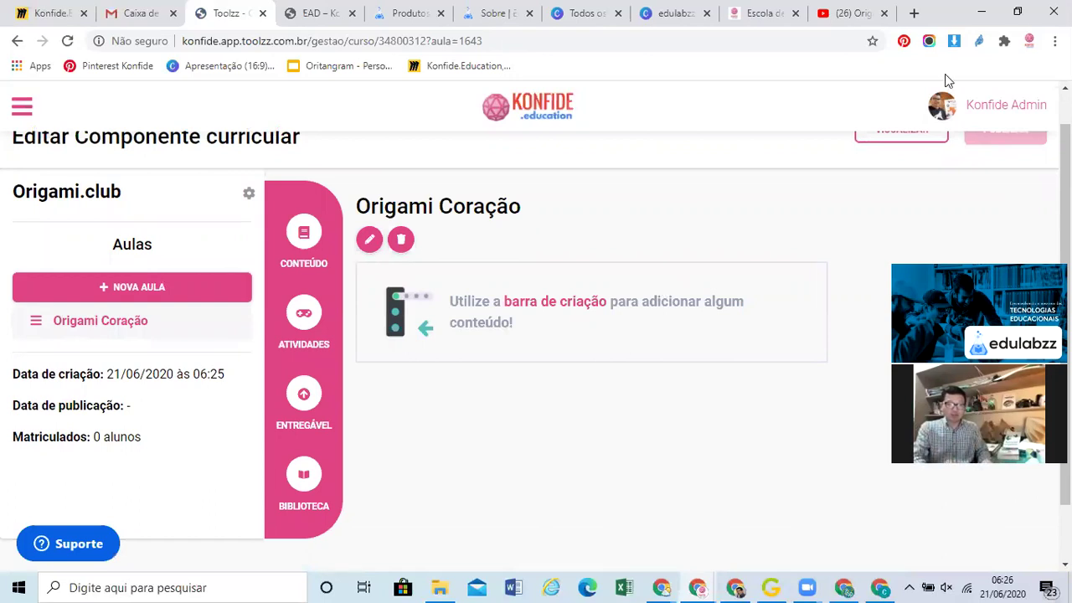
left_click(847, 18)
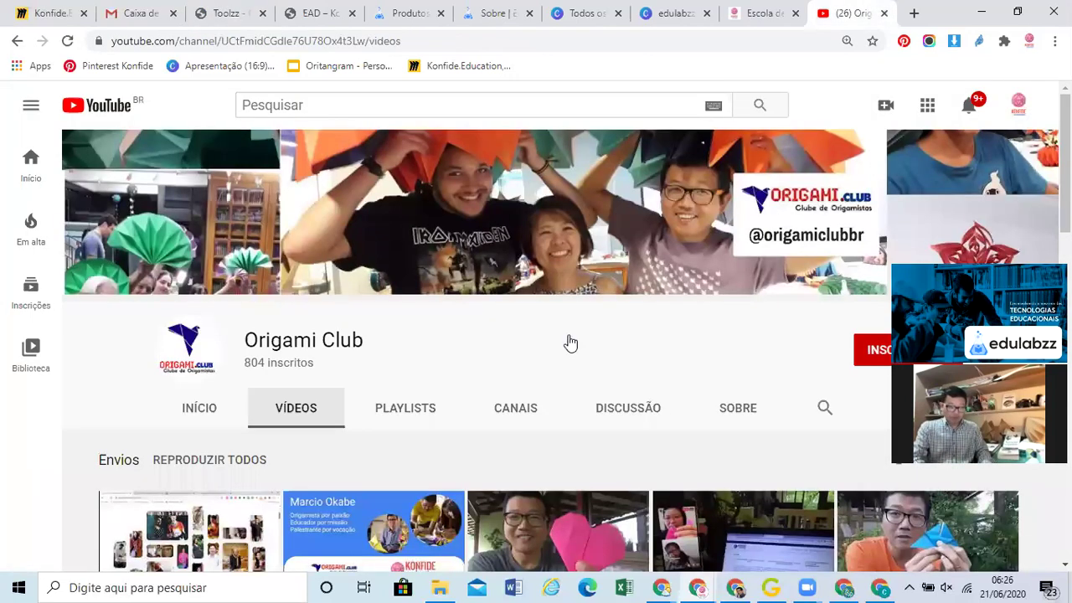
Play the Origami Club video 'Aula de Coracao de Origami' (4:34)
scroll(570, 344, "down", 2)
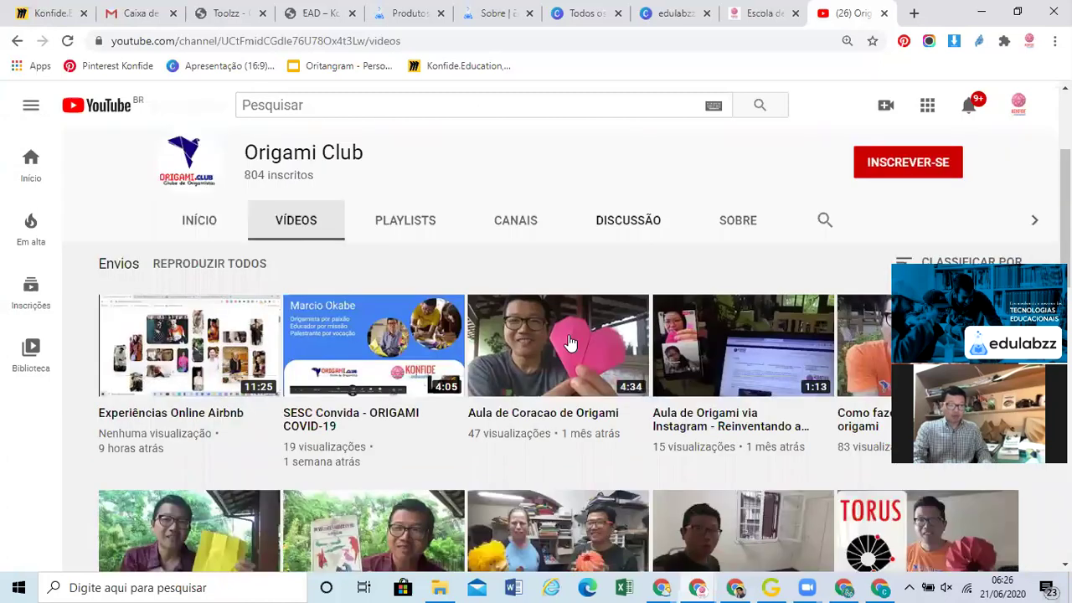
scroll(469, 335, "up", 2)
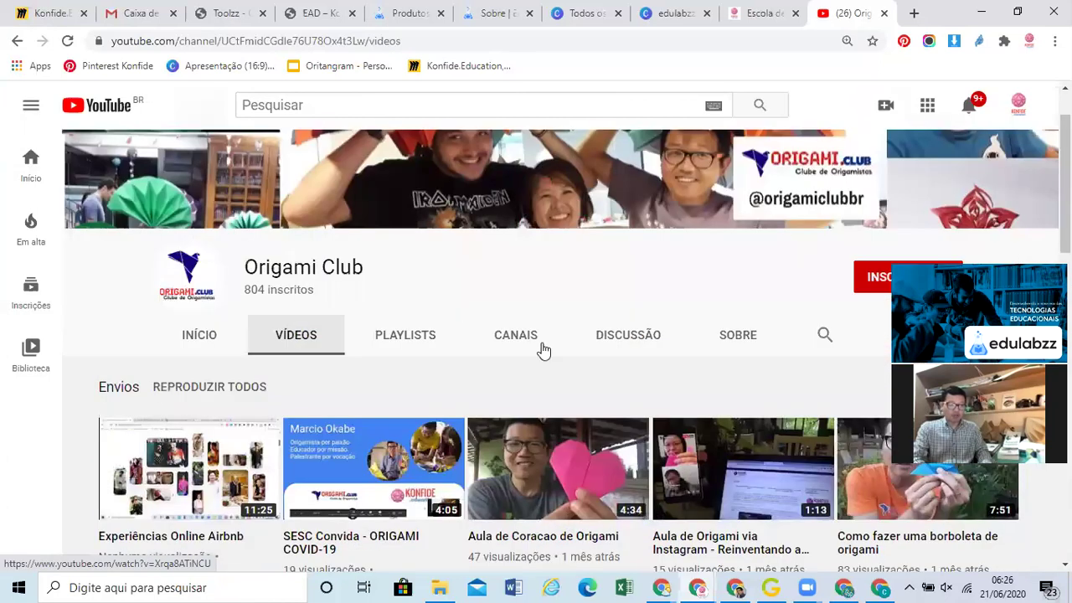
scroll(544, 335, "down", 2)
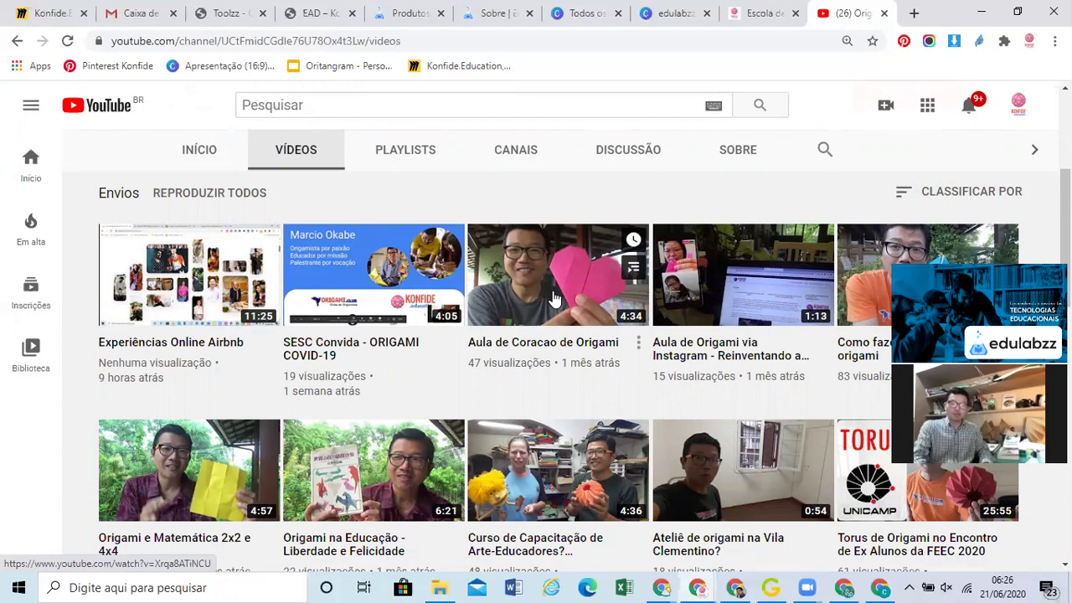
left_click(553, 299)
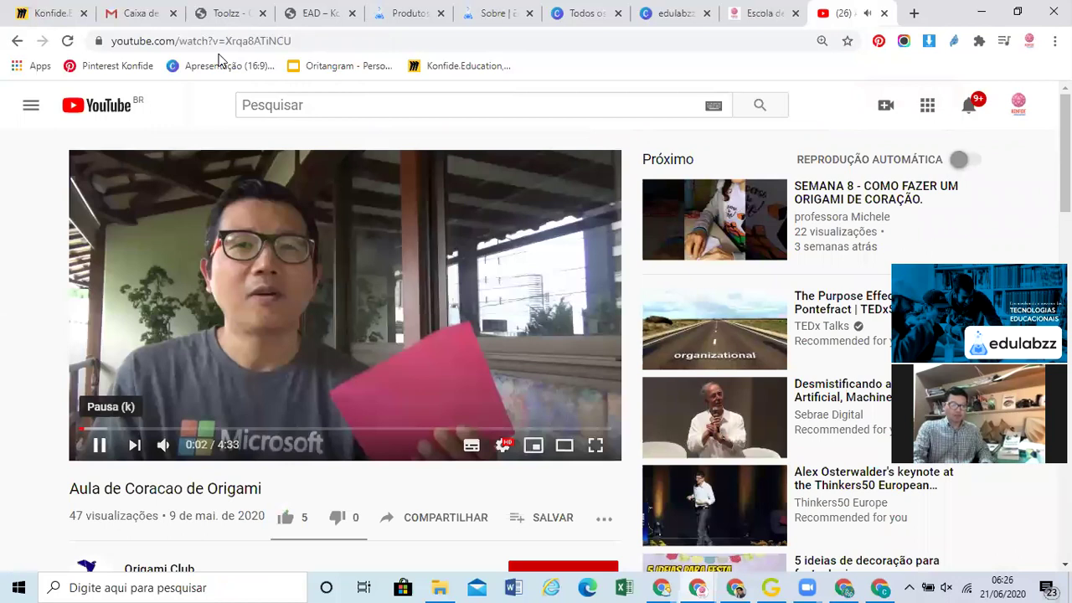
Pause the origami heart video and seek it to 3:39, showing the finished heart
left_click(98, 445)
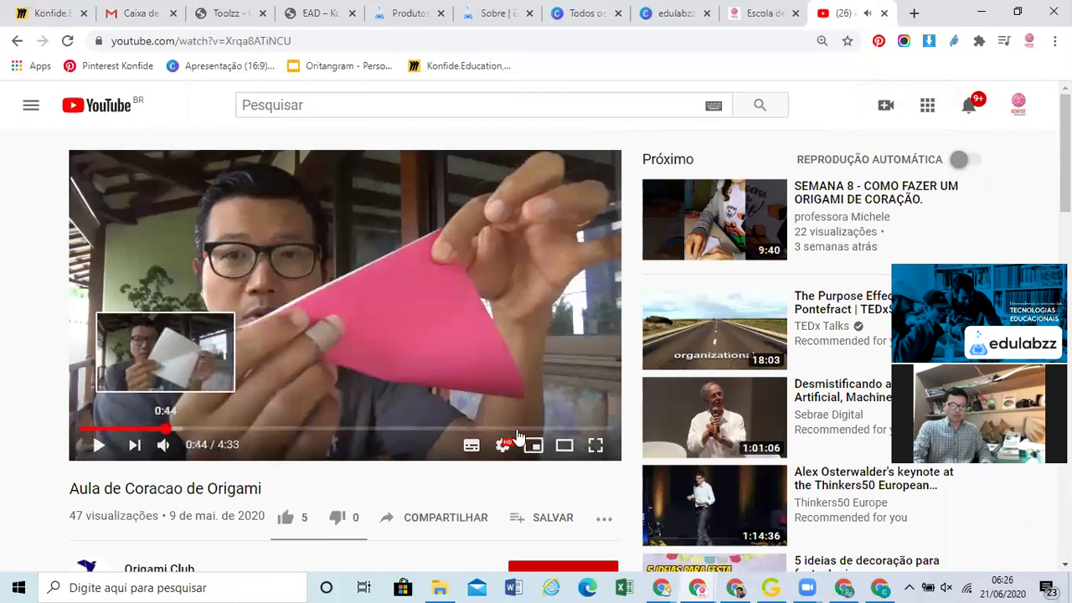
left_click(524, 429)
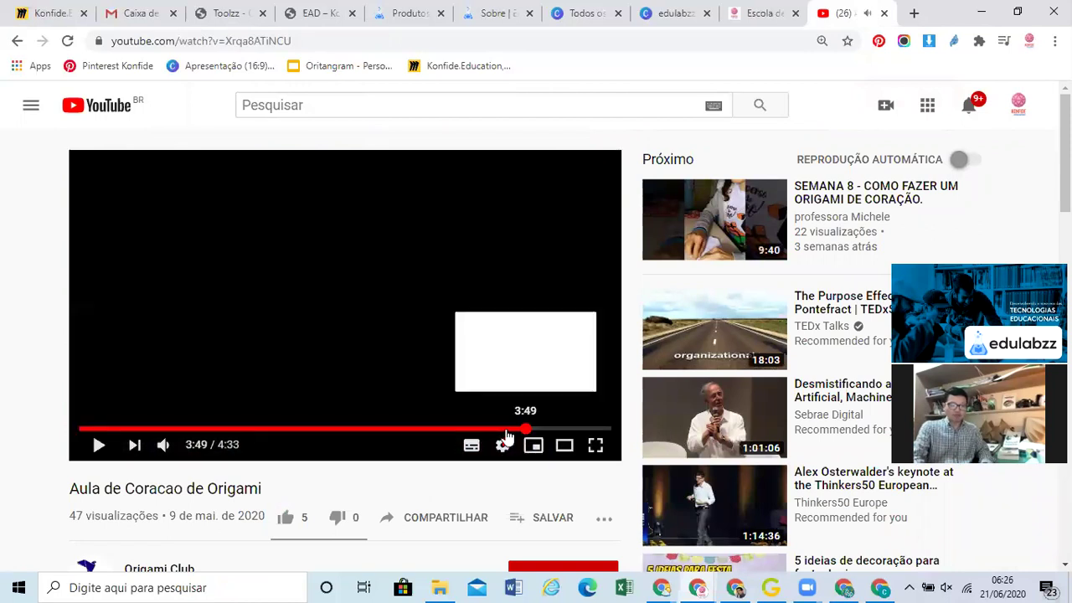
left_click(506, 434)
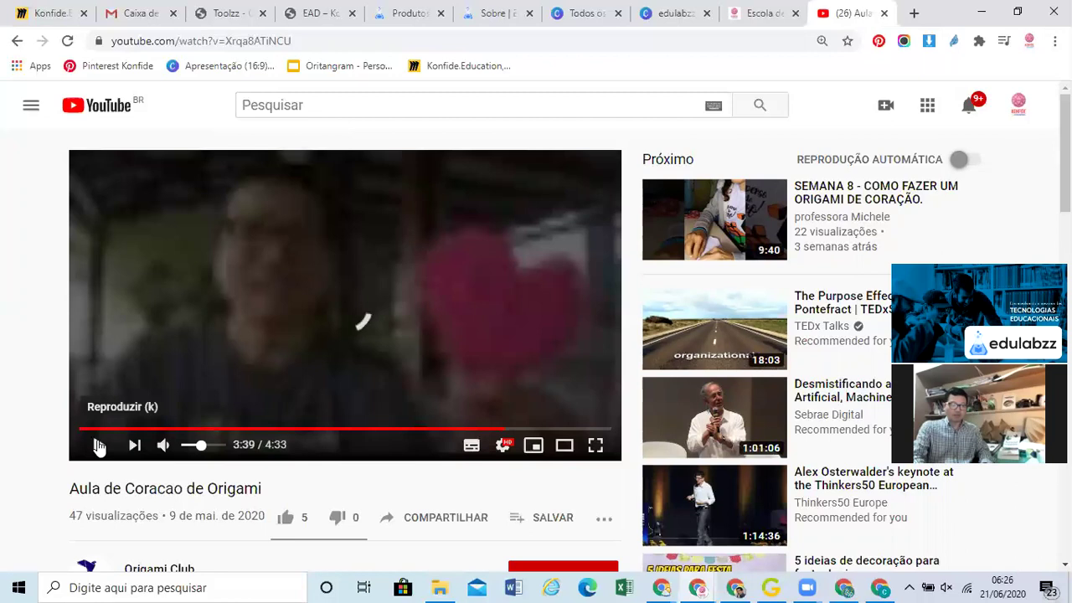
Copy the video's YouTube link from the address bar and return to the Toolzz tab
left_click(244, 42)
right_click(242, 41)
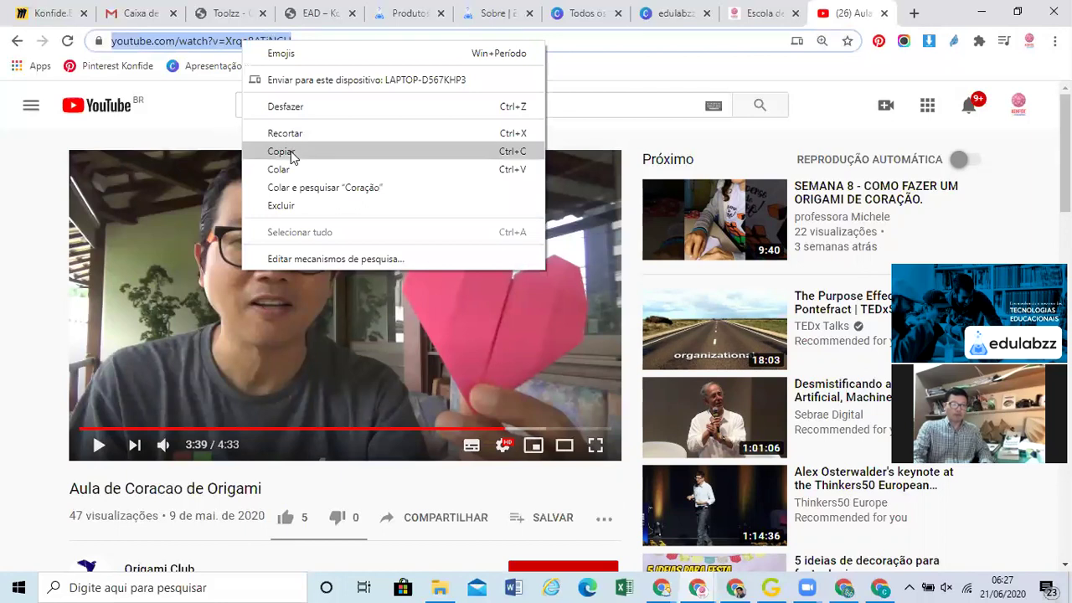
left_click(282, 152)
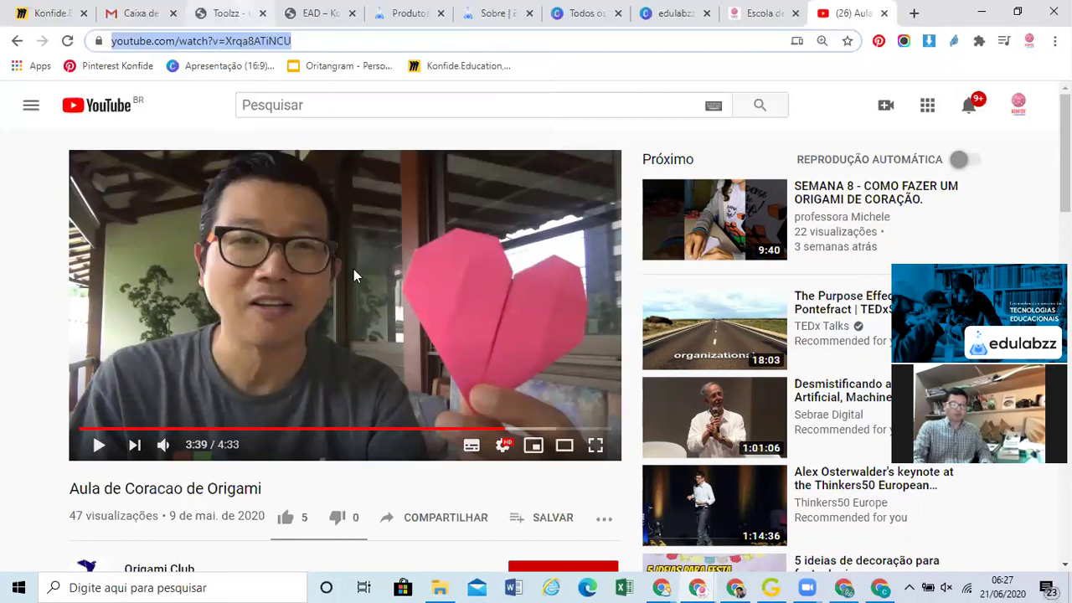
key("ctrl+3")
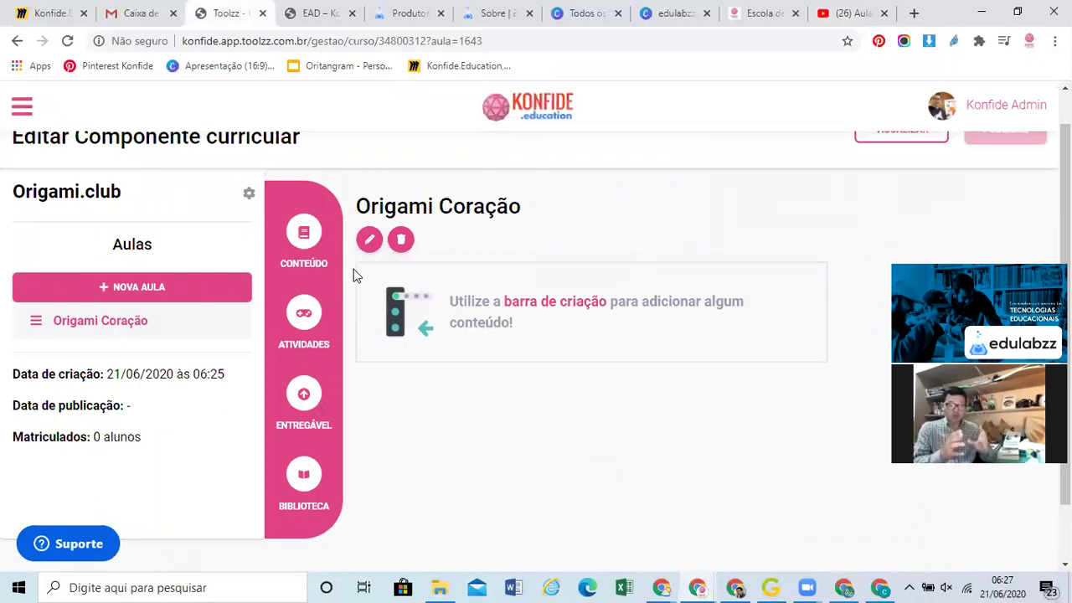
Add a new Vídeo content item to the Origami Coração lesson and focus its title field
left_click(304, 239)
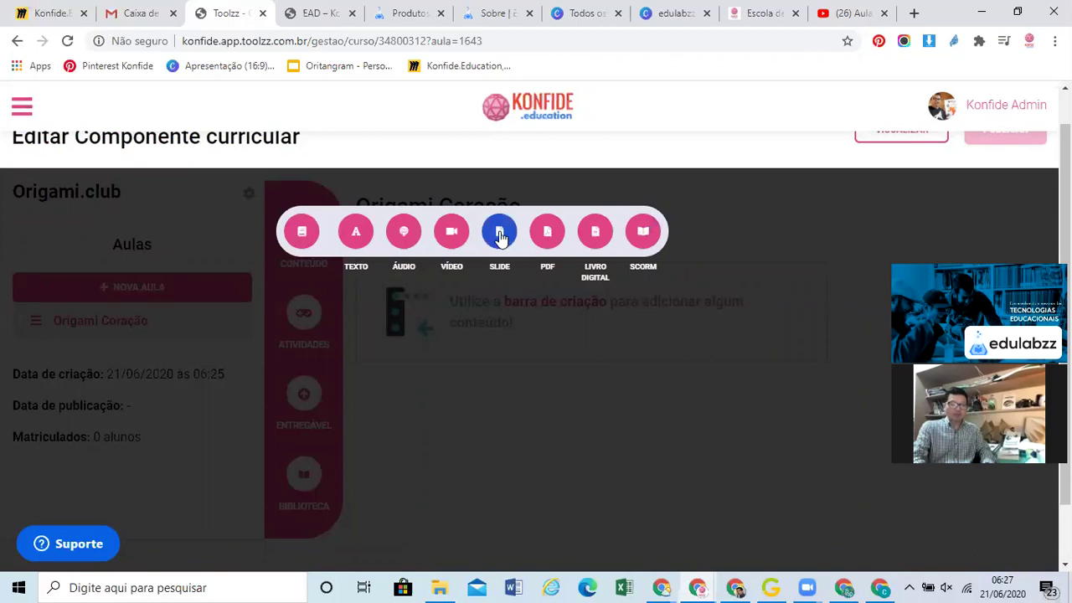
left_click(453, 235)
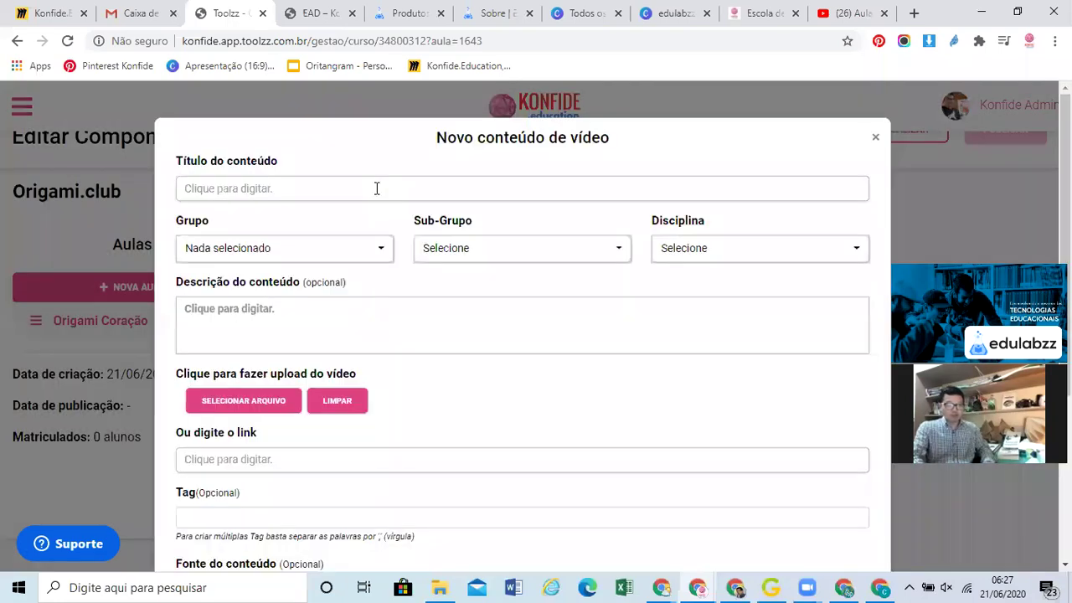
left_click(377, 188)
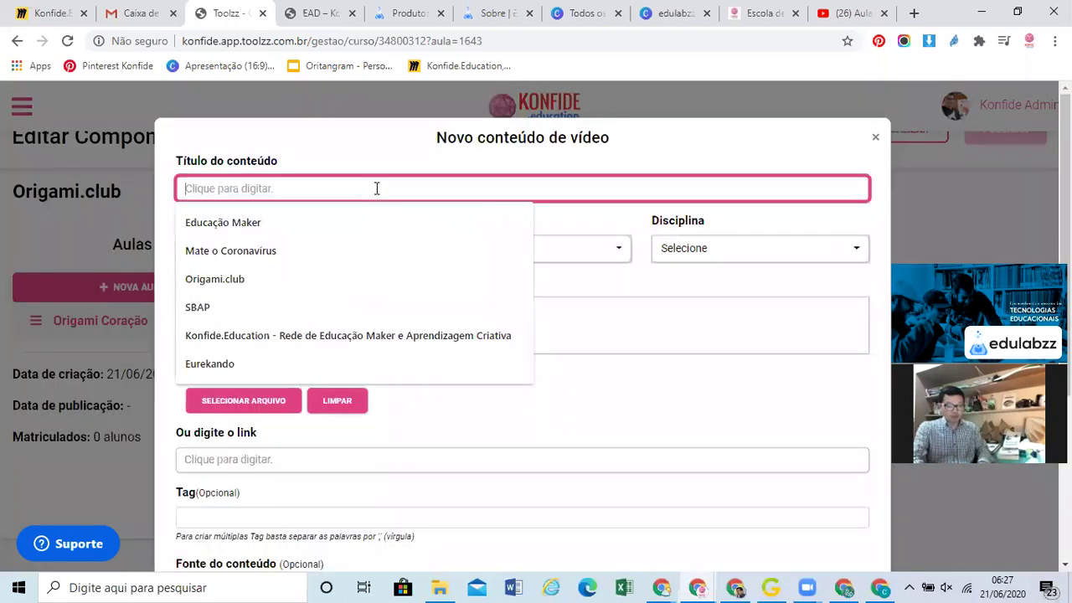
Title the video 'Borboleta de Origami' with all groups, the Infantil sub-groups and discipline Arte
type("Borboleta de Origami")
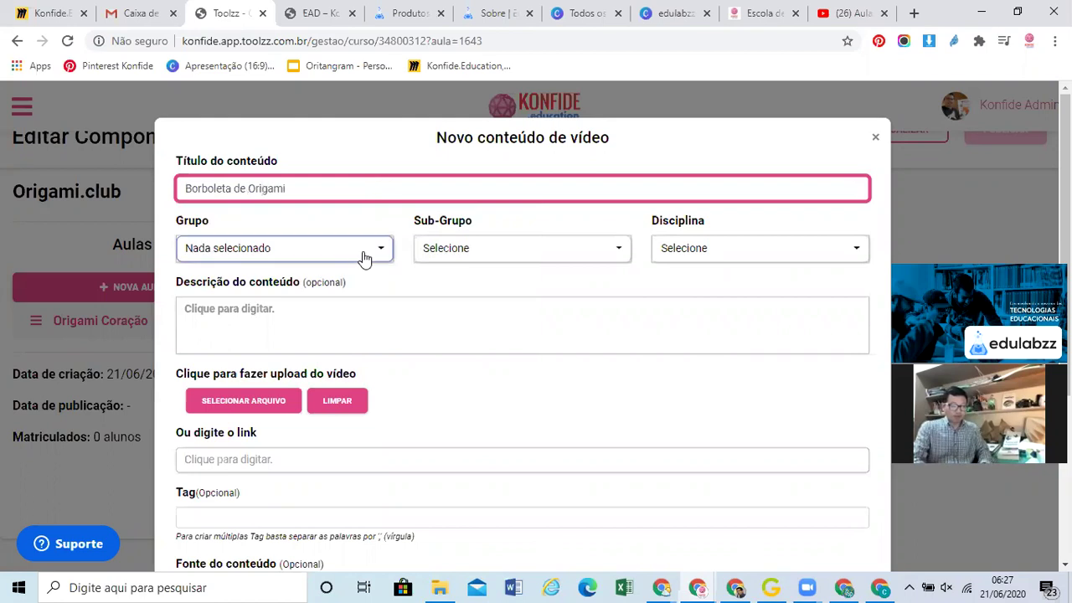
left_click(364, 251)
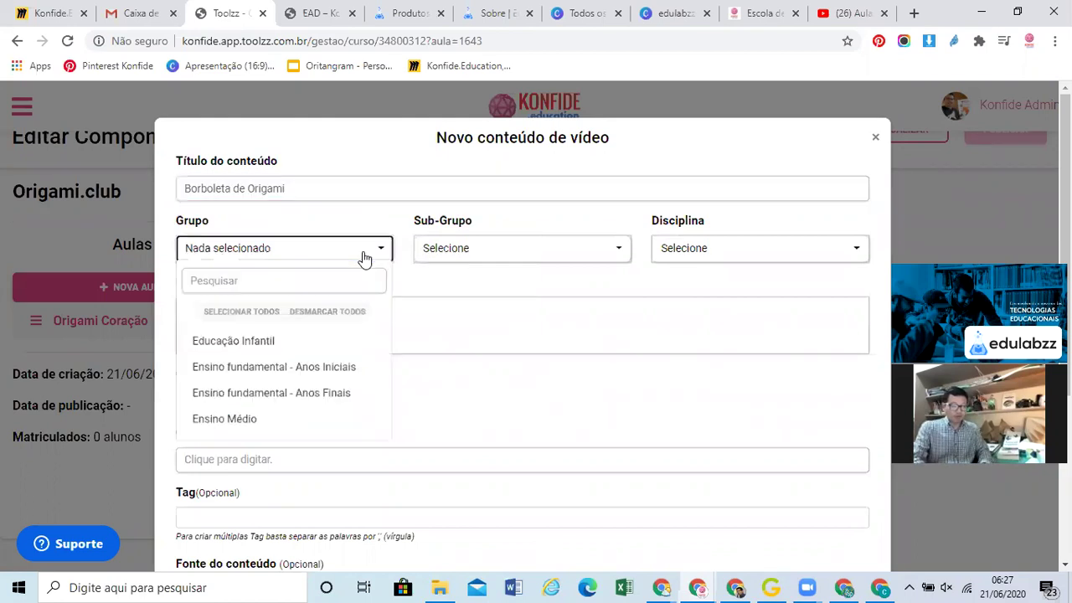
left_click(255, 317)
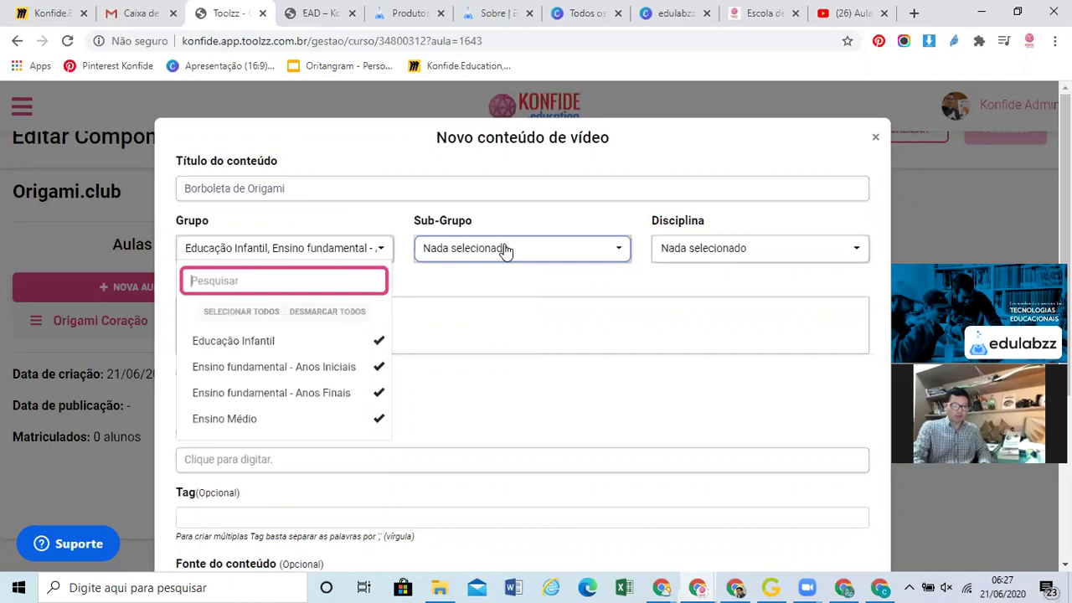
left_click(537, 250)
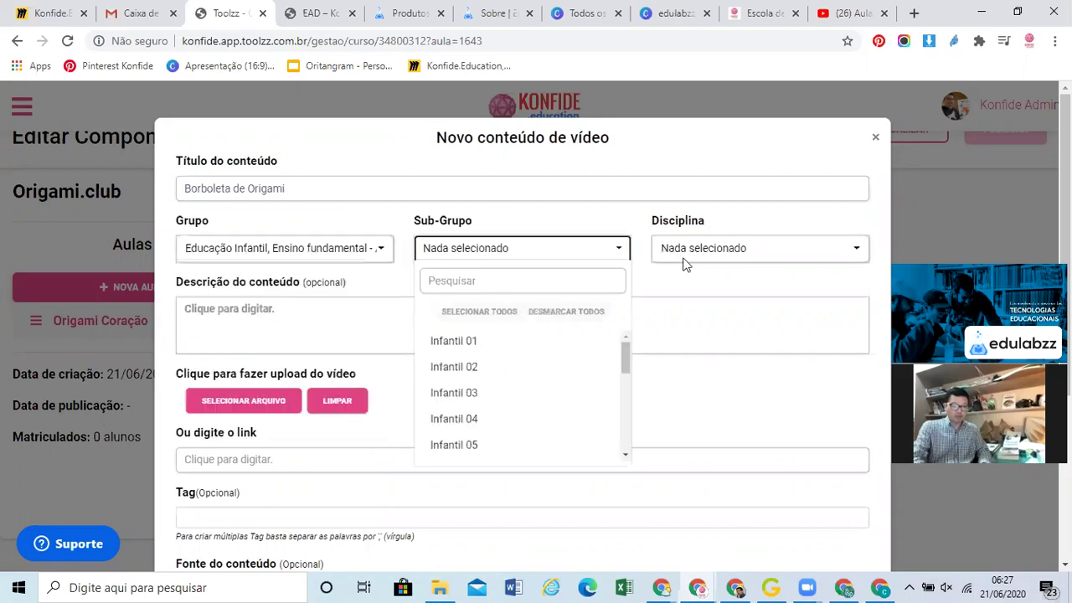
left_click(702, 255)
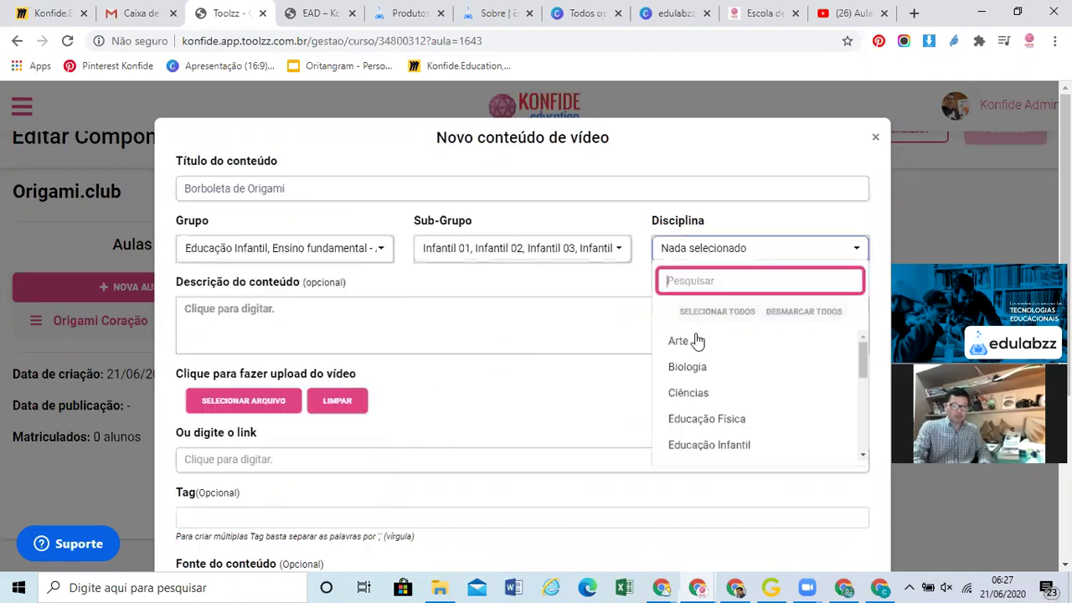
left_click(693, 340)
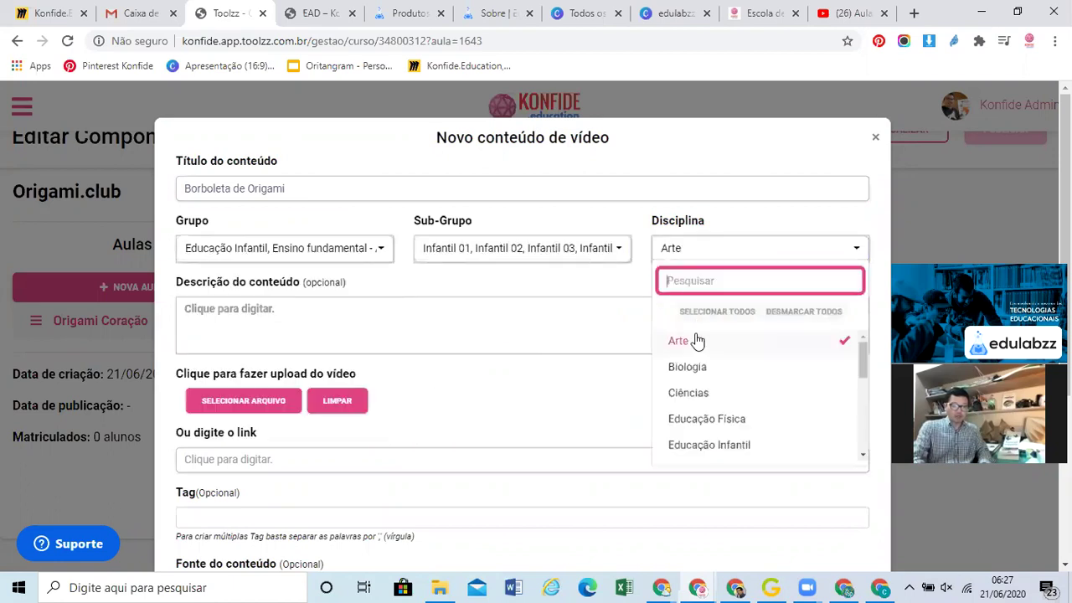
left_click(866, 436)
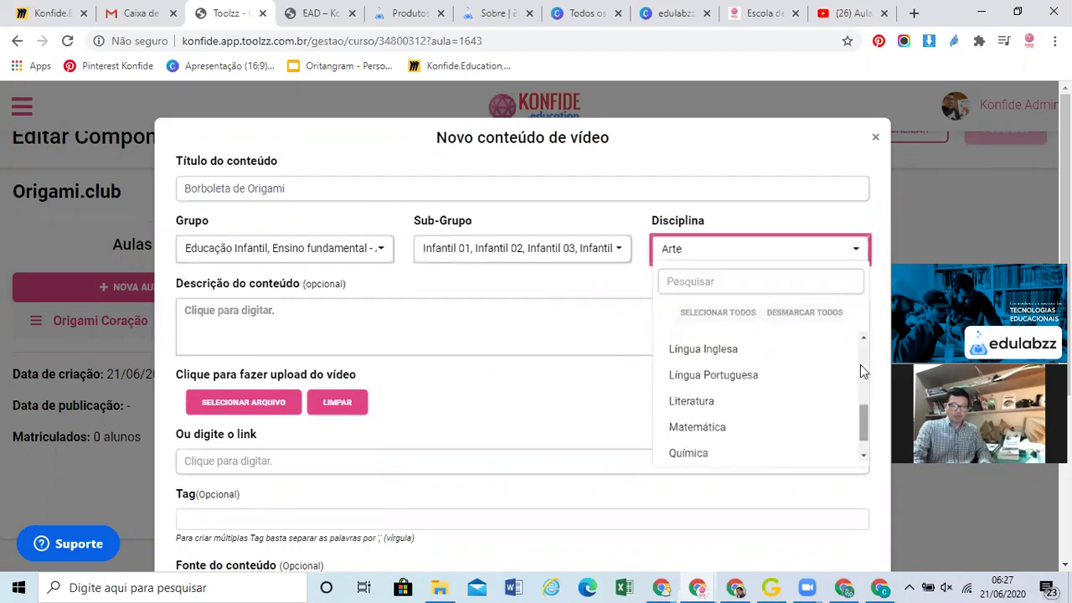
Enter the description 'Borboleta de origami' and open the video file picker
left_click(520, 326)
type("Bor")
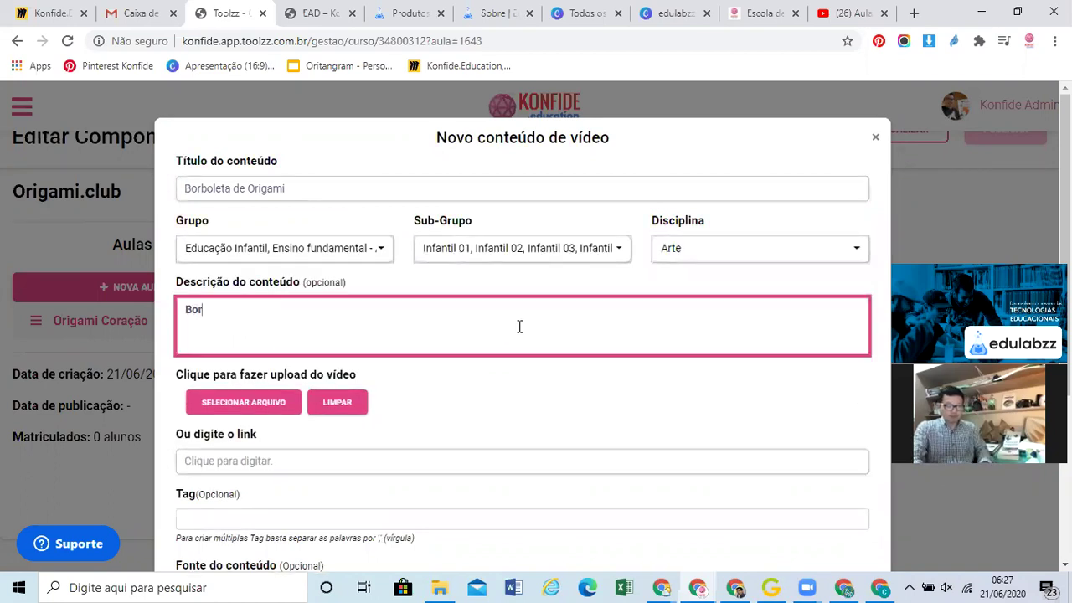
type("boleta de origami")
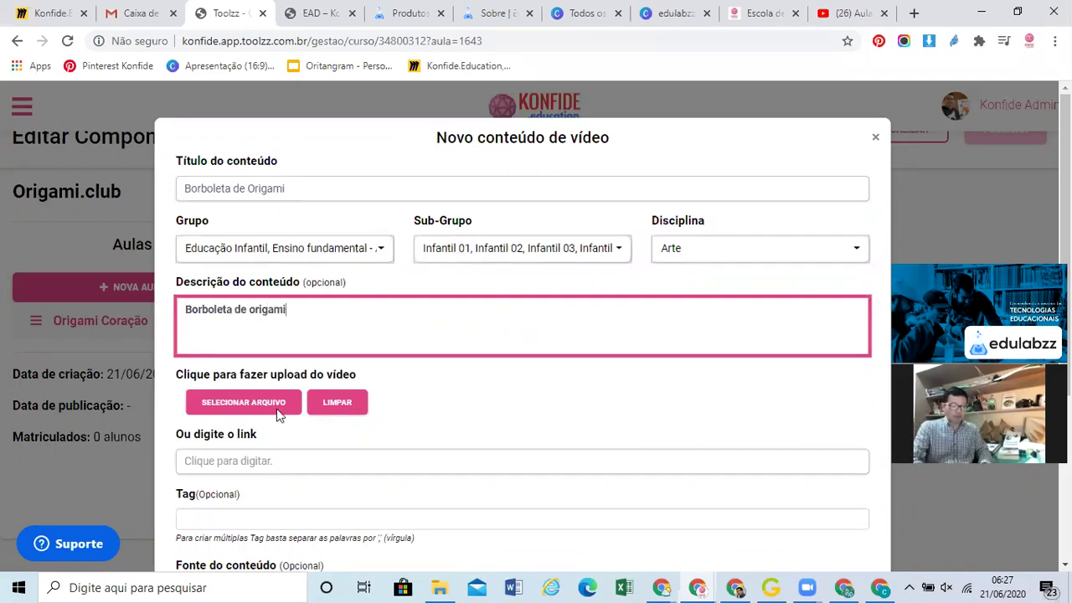
scroll(278, 358, "down", 1)
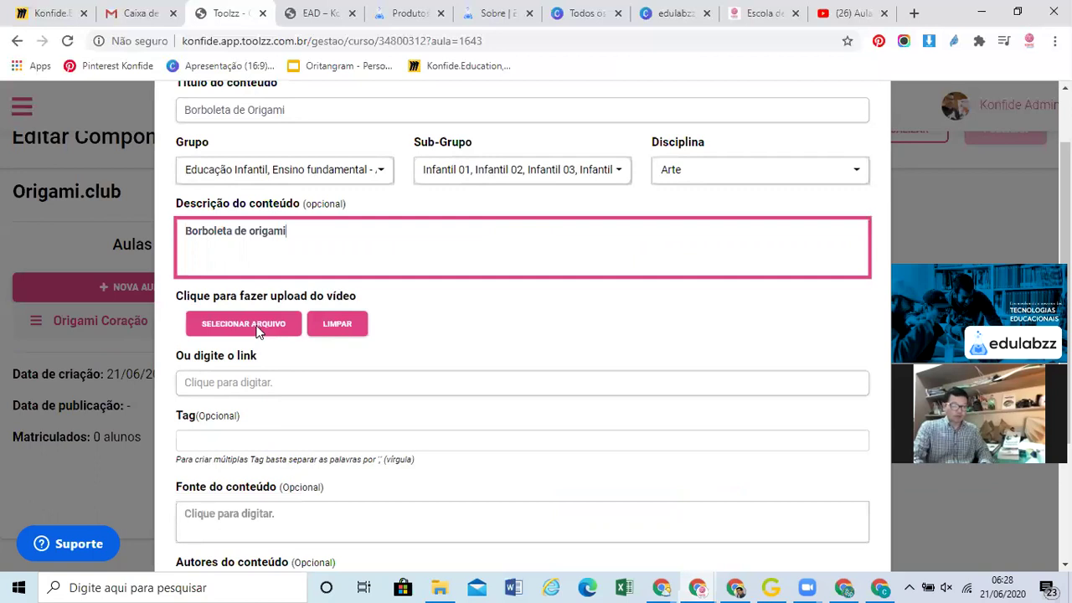
left_click(251, 327)
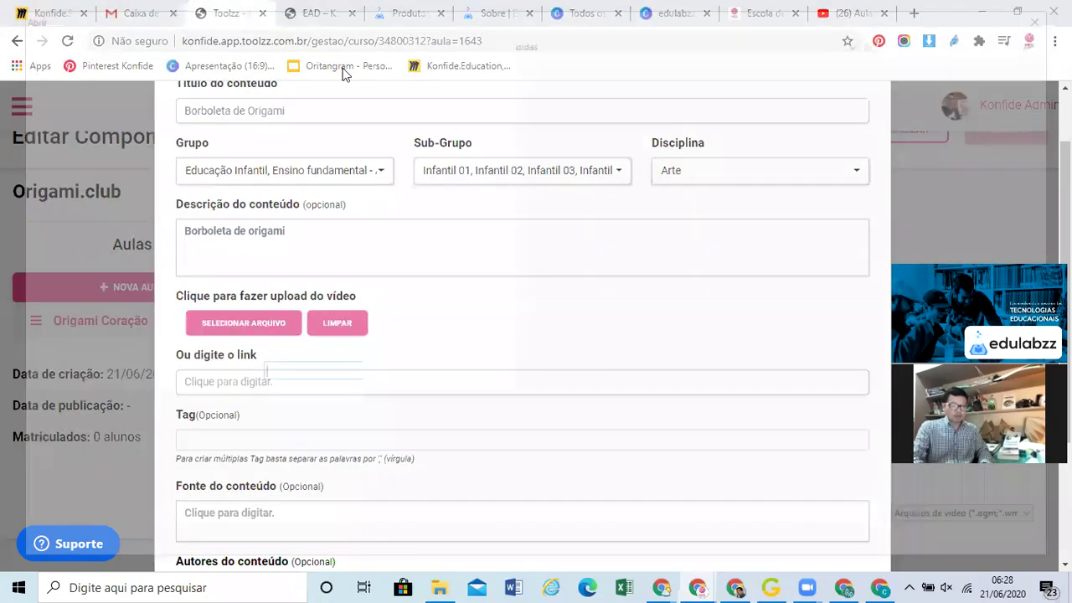
Browse from the Origami folder into Eventos and the Festival Geek - ETEC folder
left_click(361, 45)
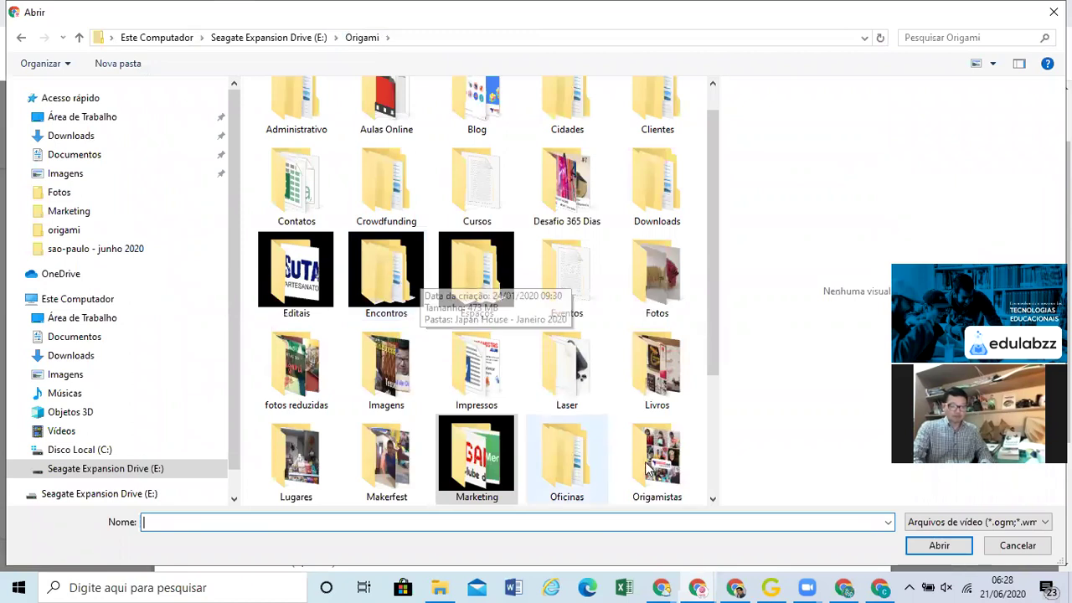
left_click_drag(713, 365, 712, 486)
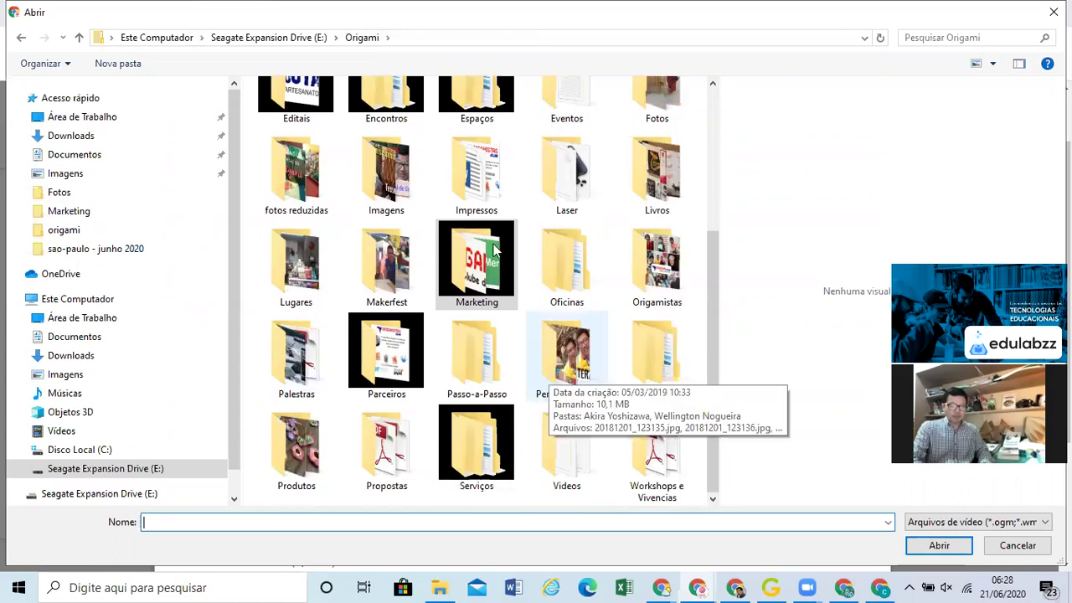
double_click(585, 115)
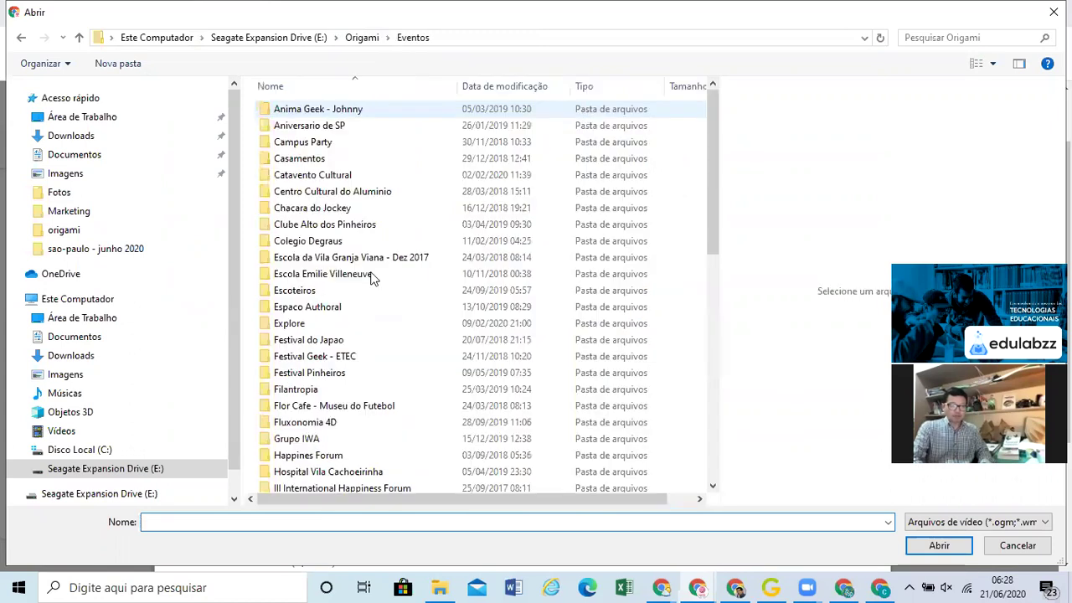
left_click(342, 359)
scroll(343, 366, "down", 3)
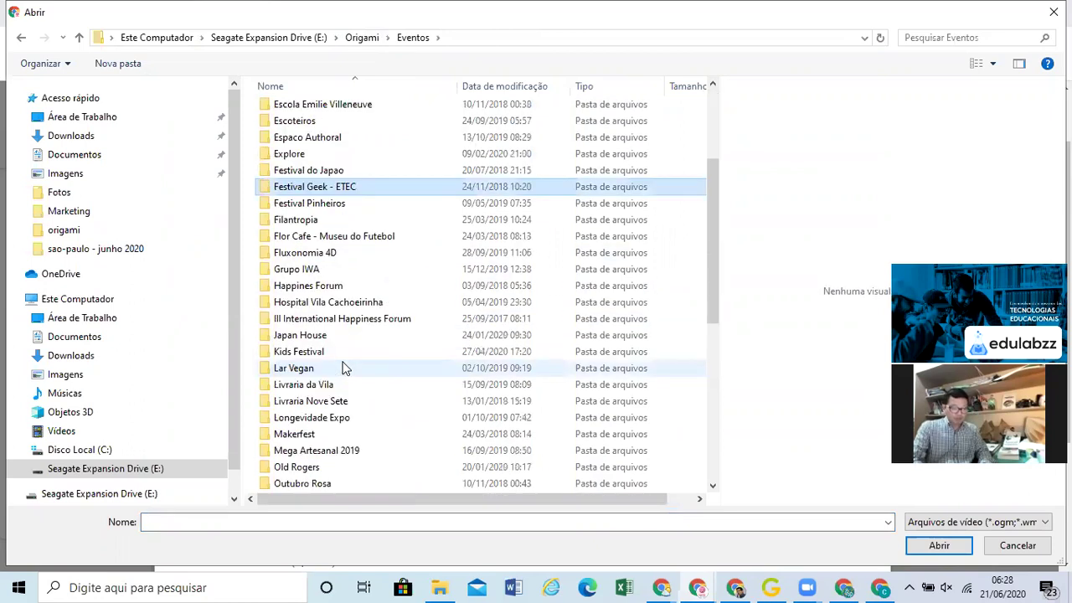
scroll(343, 368, "down", 3)
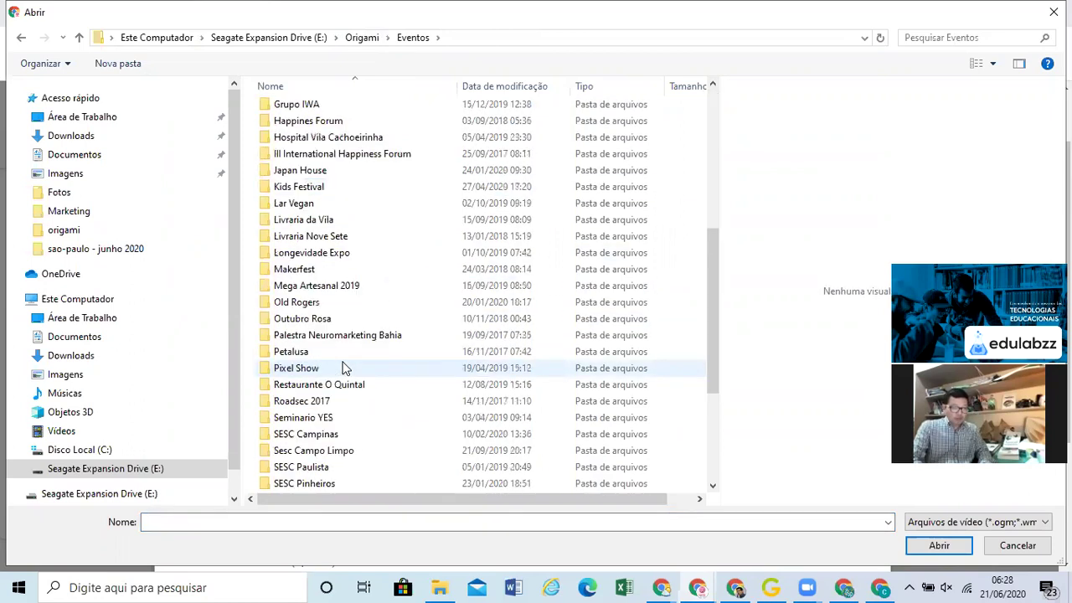
scroll(344, 369, "down", 2)
scroll(344, 369, "down", 2)
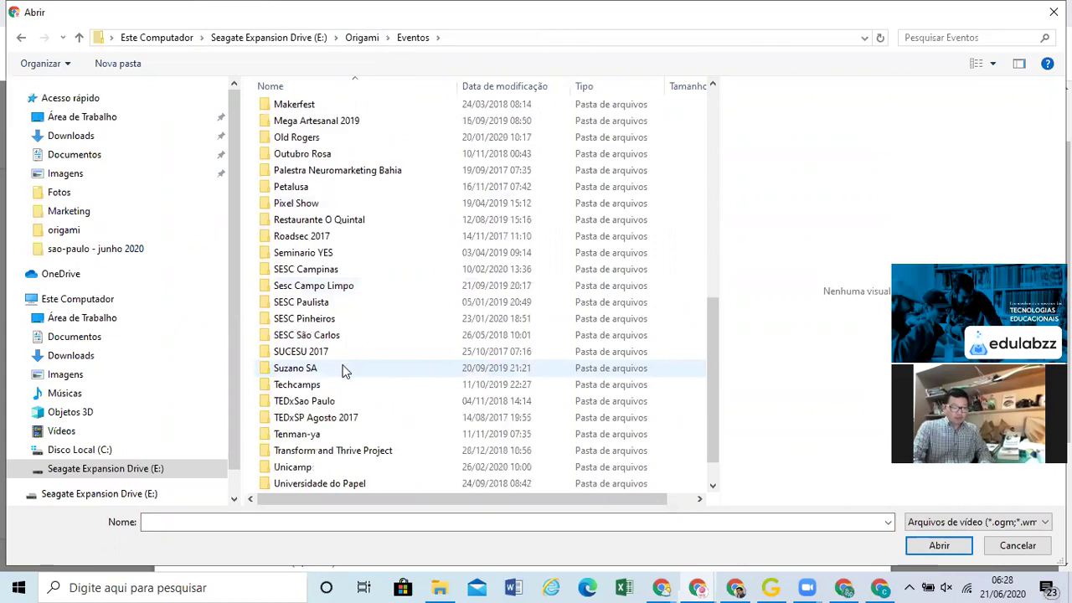
scroll(316, 268, "up", 10)
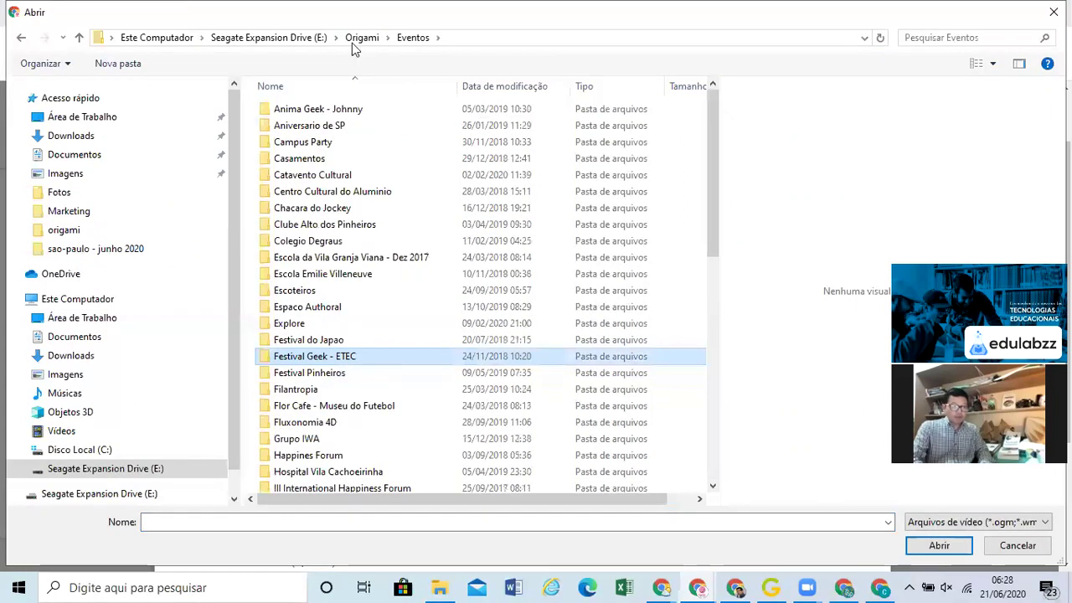
Look through Marketing > Fotos > reduzidas, return to Origami, and close the picker without a file
left_click(356, 39)
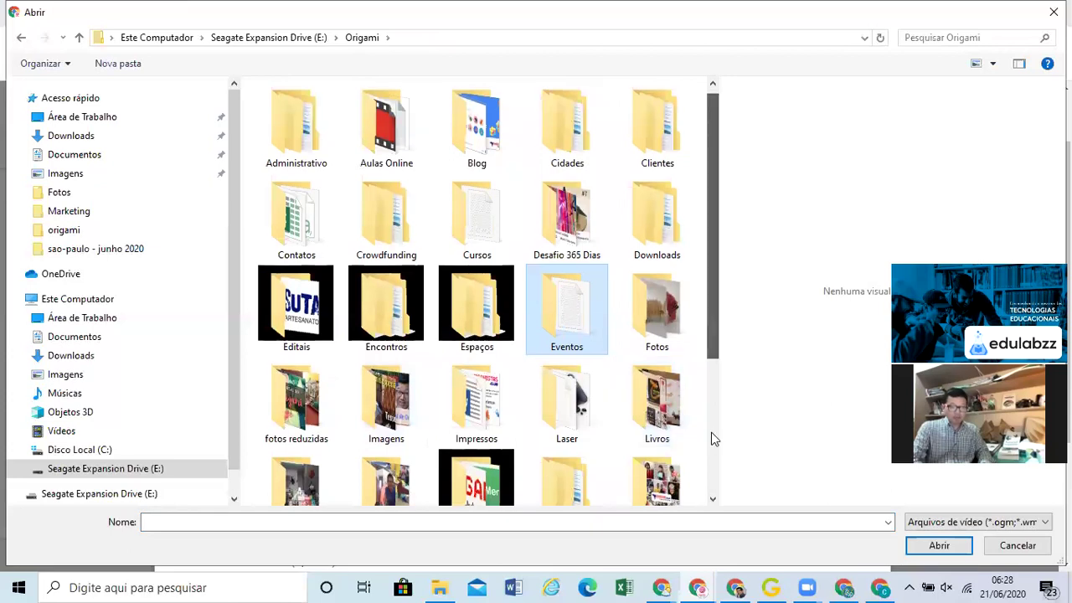
scroll(711, 432, "down", 3)
left_click(494, 382)
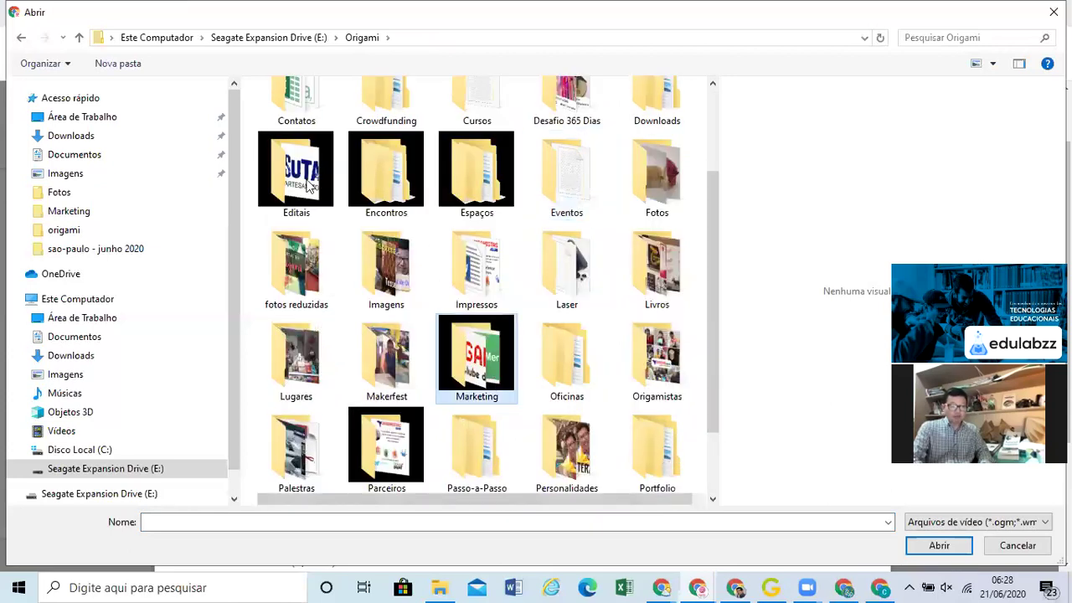
key("Return")
double_click(305, 174)
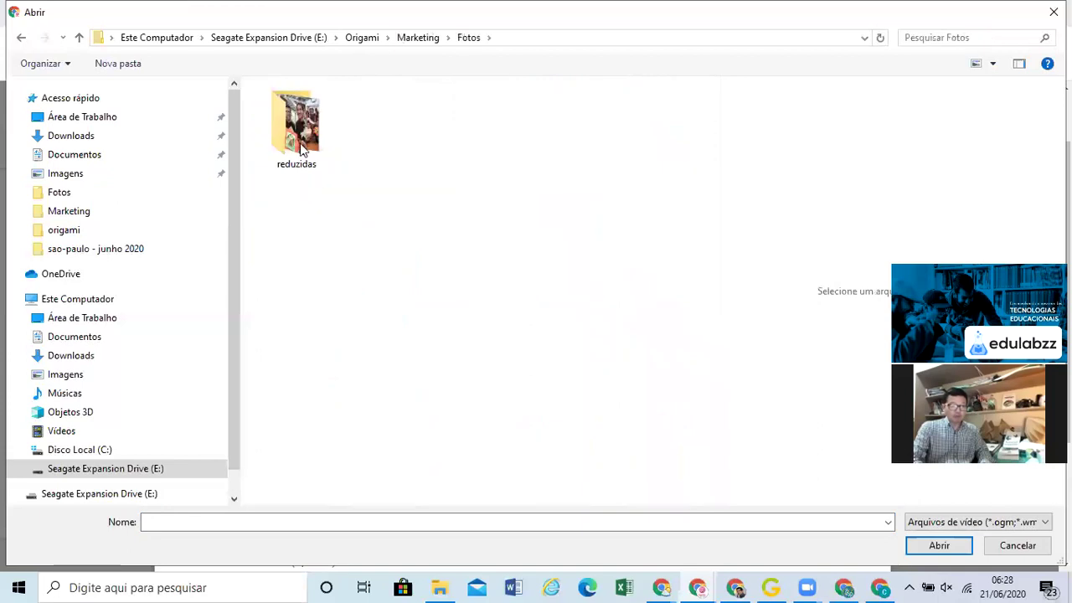
double_click(303, 150)
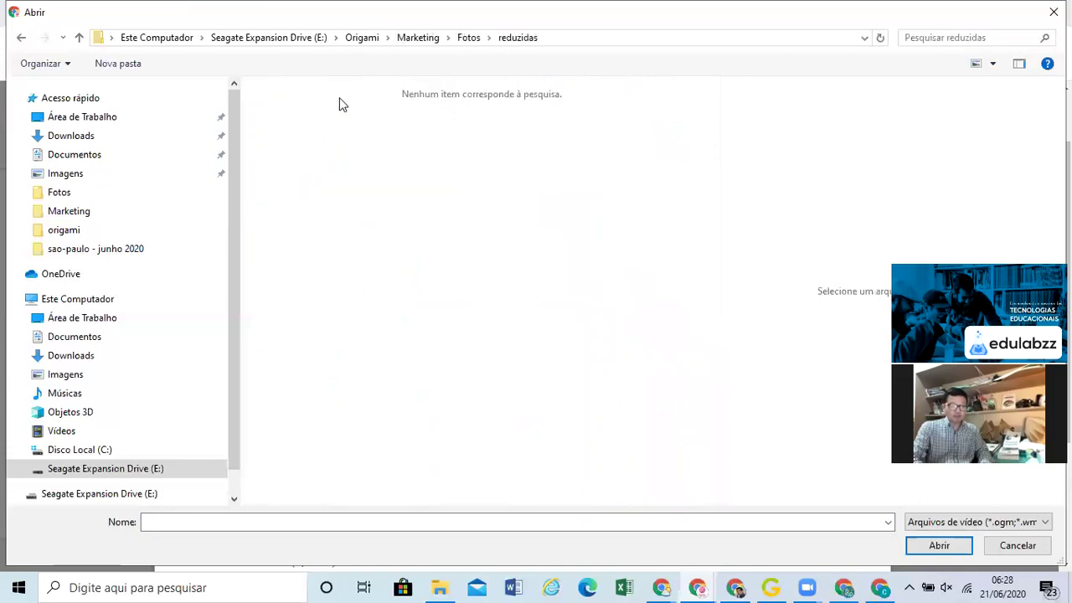
left_click(425, 38)
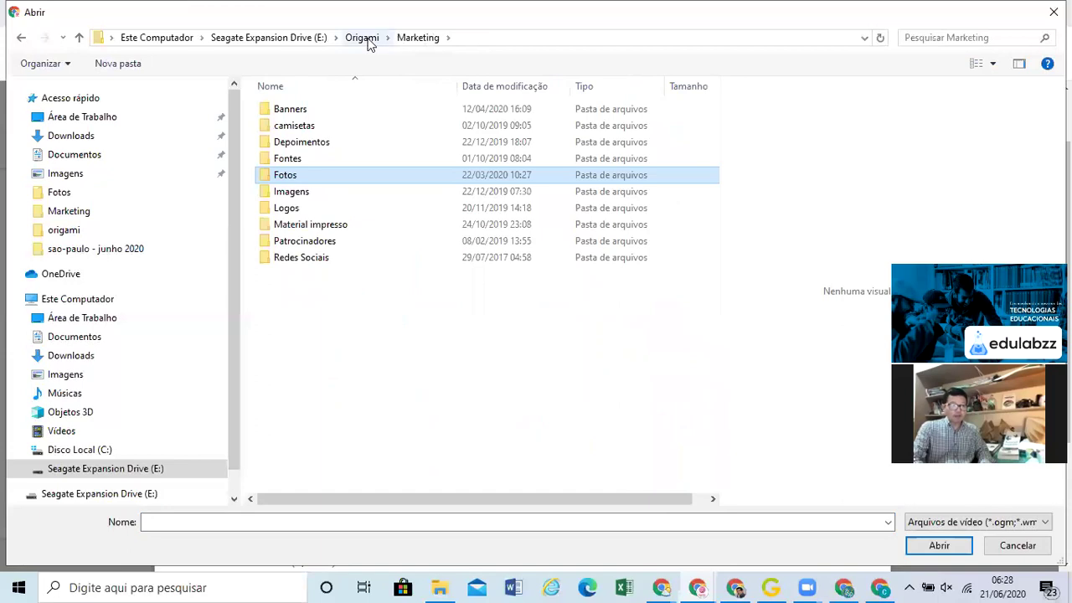
left_click(367, 39)
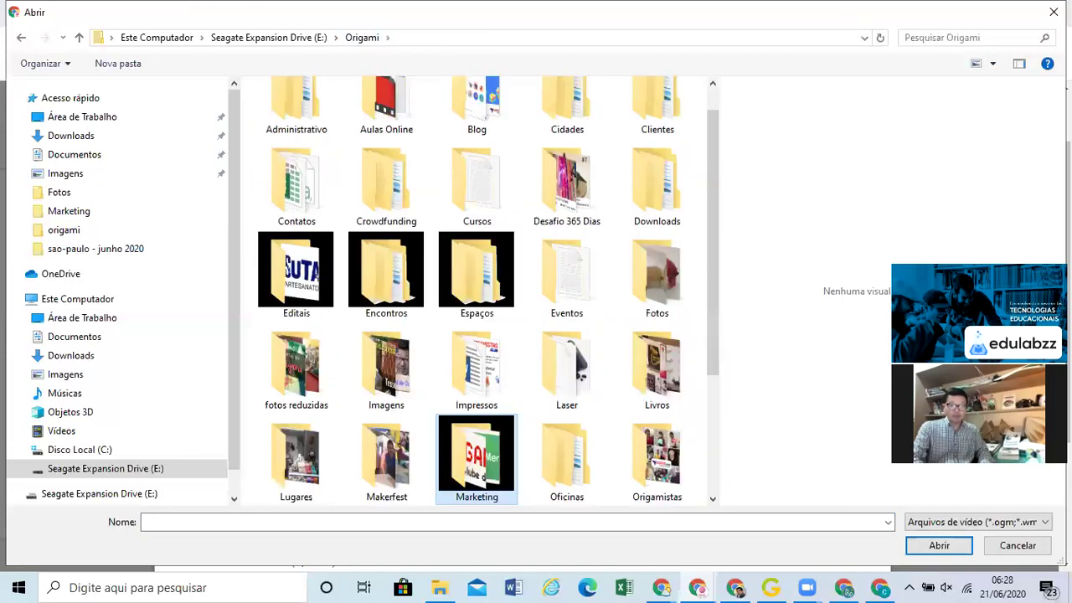
left_click(1054, 12)
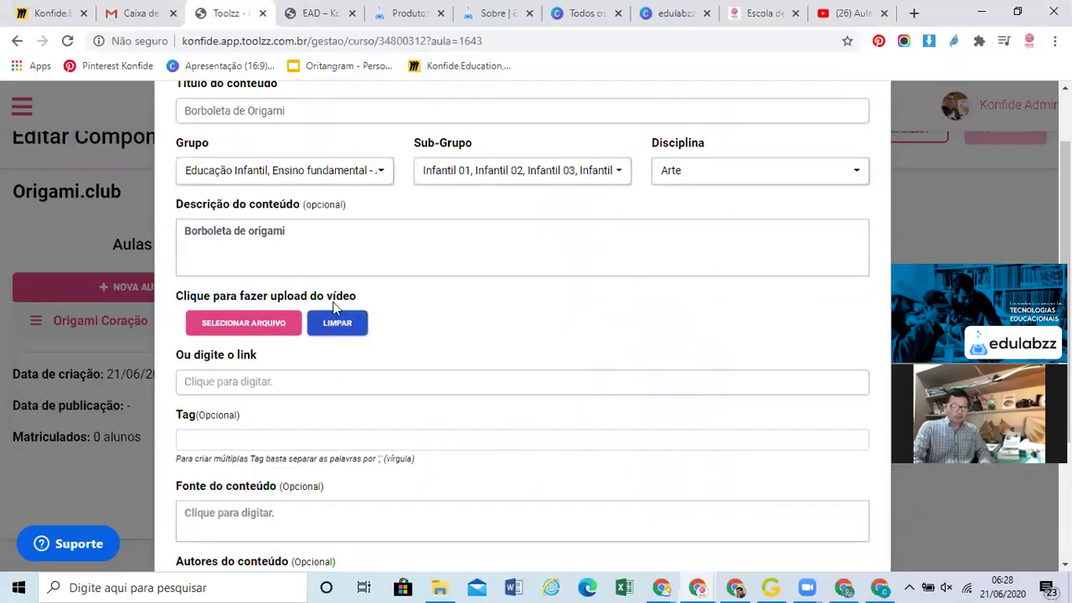
Paste the copied YouTube link into the video link field
left_click(304, 382)
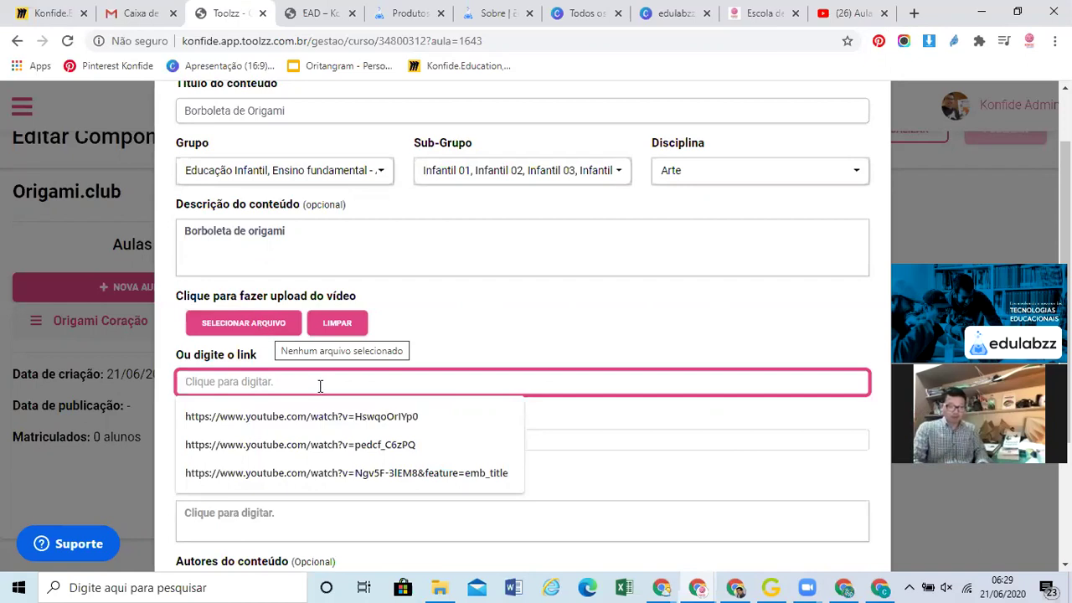
type("https://www.youtube.com/watch?v=Xrqa8ATiNCU")
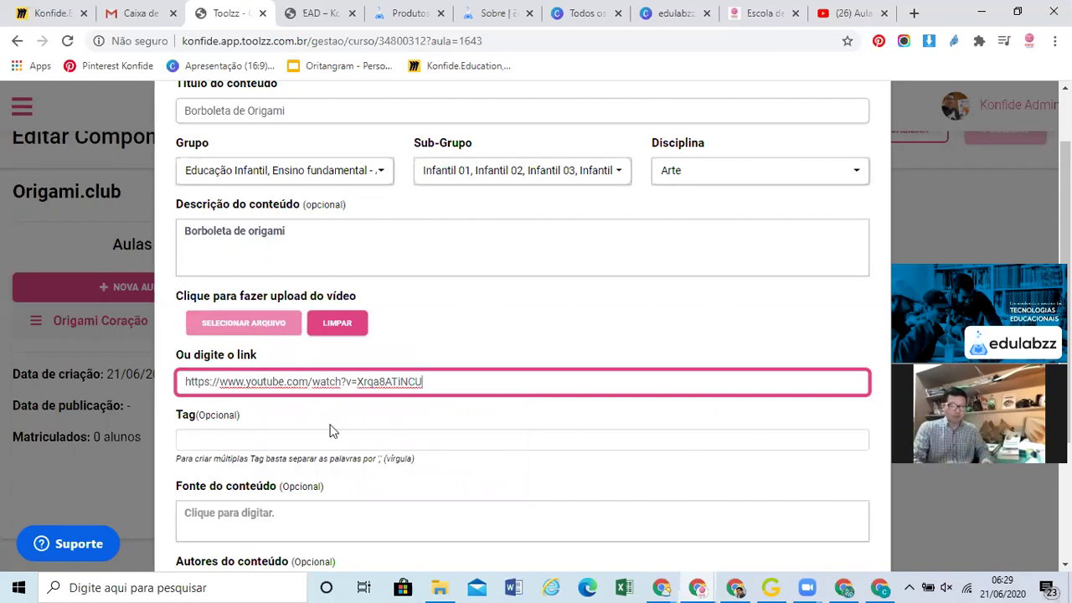
scroll(331, 431, "down", 1)
scroll(333, 430, "down", 2)
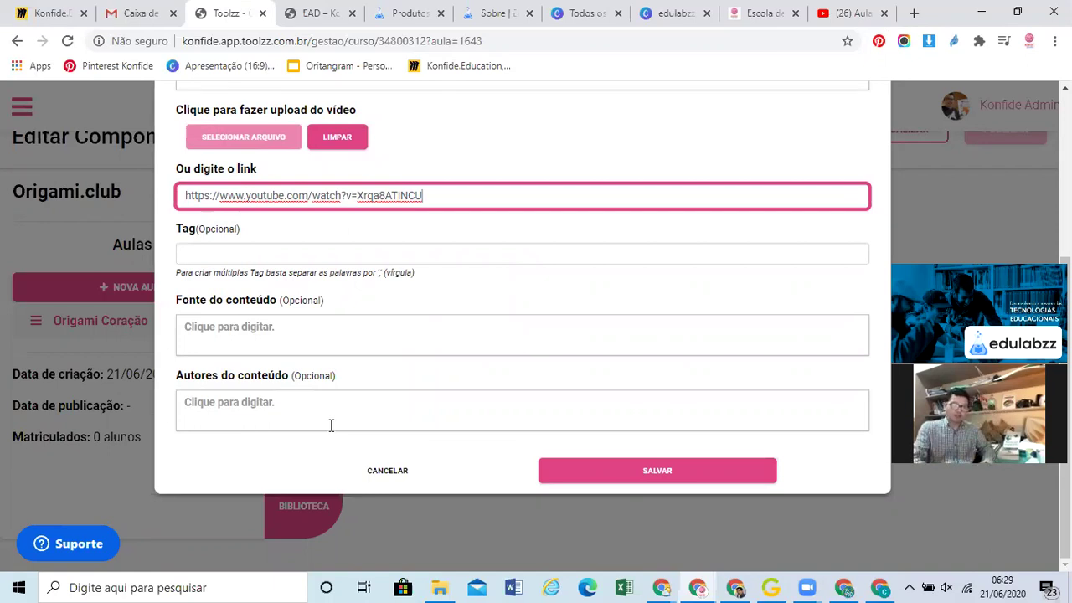
Set the content source to Origami.club, enter the author's website, and save the content
left_click(297, 333)
type("Origami.club")
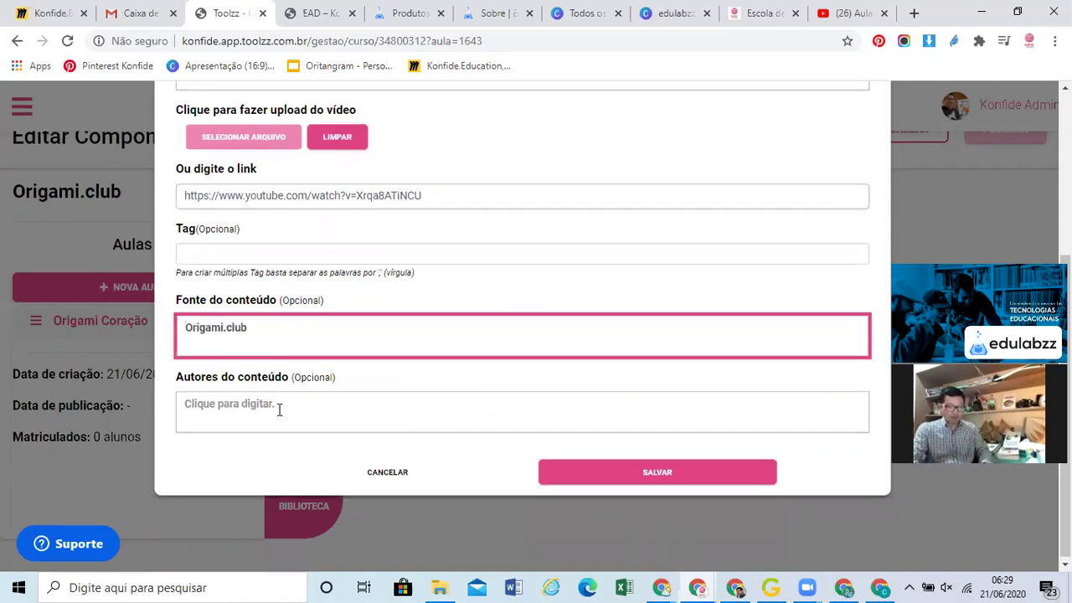
left_click(279, 409)
type("Narcui")
key("BackSpace")
key("BackSpace")
key("BackSpace")
key("BackSpace")
key("BackSpace")
type("erc")
key("BackSpace")
key("BackSpace")
key("BackSpace")
key("BackSpace")
type("MarcioOkabecom.br")
key("BackSpace")
key("BackSpace")
key("BackSpace")
key("BackSpace")
key("BackSpace")
key("BackSpace")
type(".com.br")
left_click(664, 478)
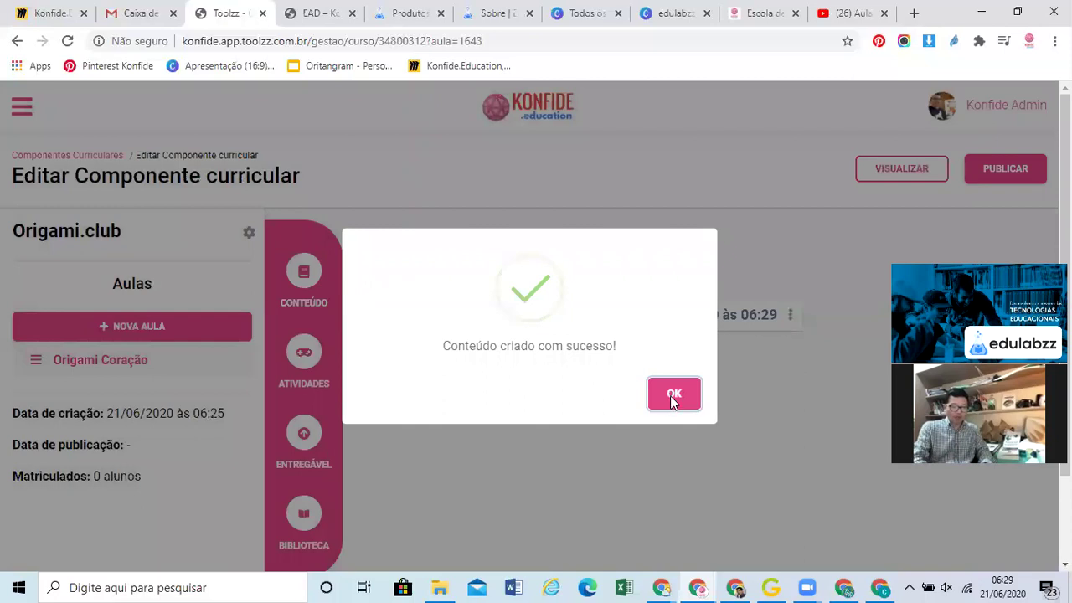
Dismiss the success message and return to the Componentes Curriculares list
left_click(673, 395)
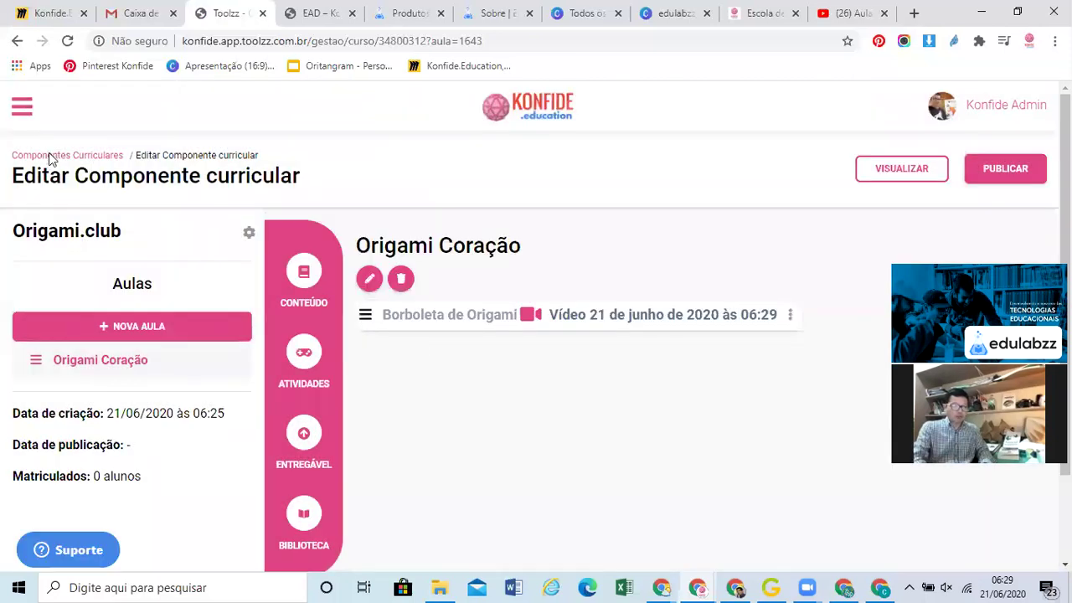
left_click(57, 158)
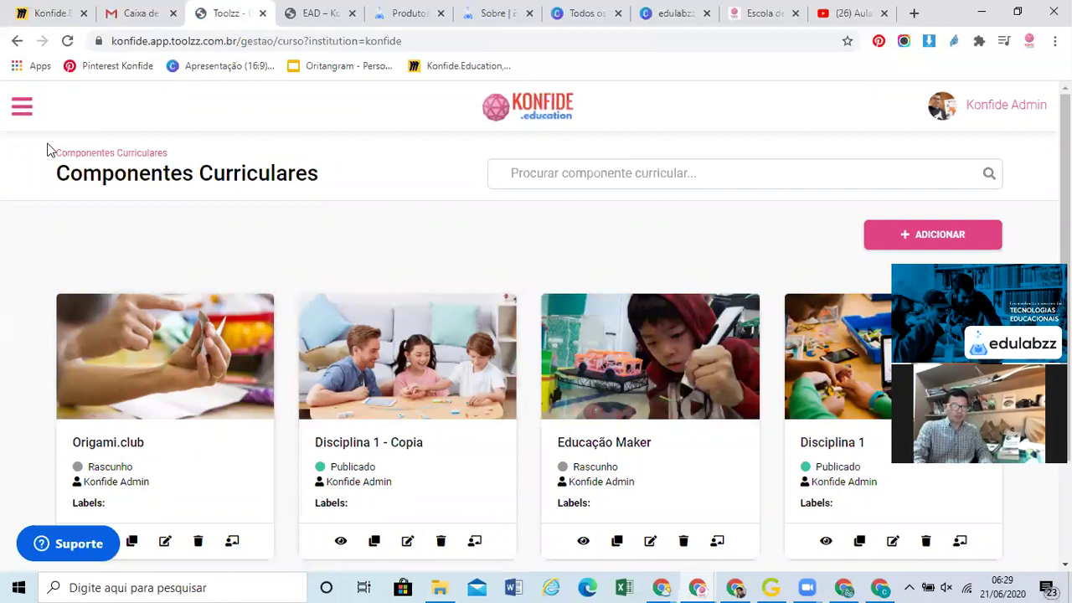
Go to Cursos via the main menu and preview the Programando com Scratch - Copia - Copia course
left_click(22, 106)
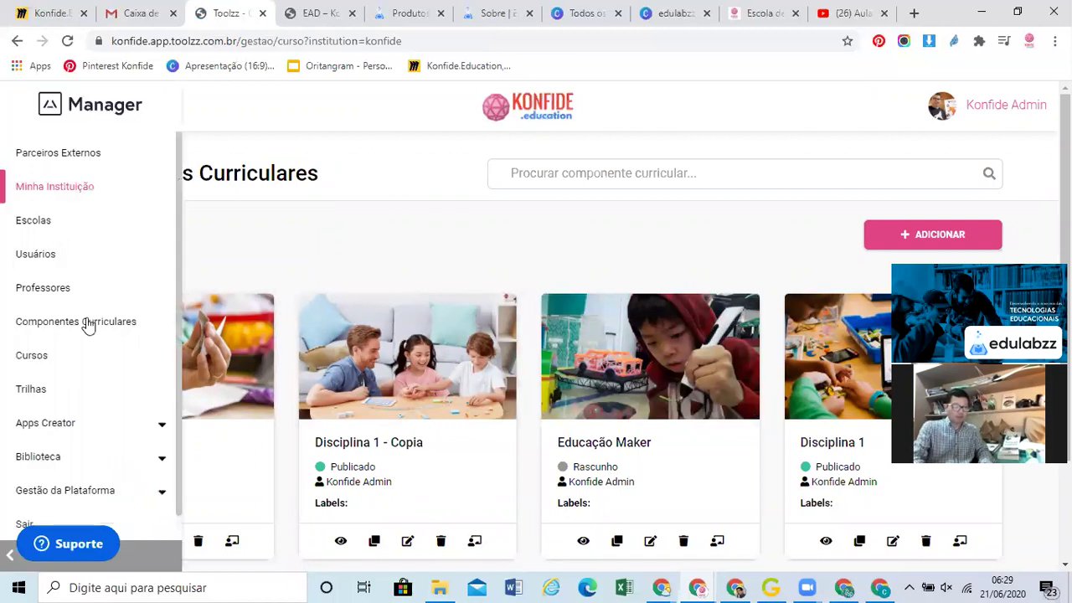
left_click(40, 358)
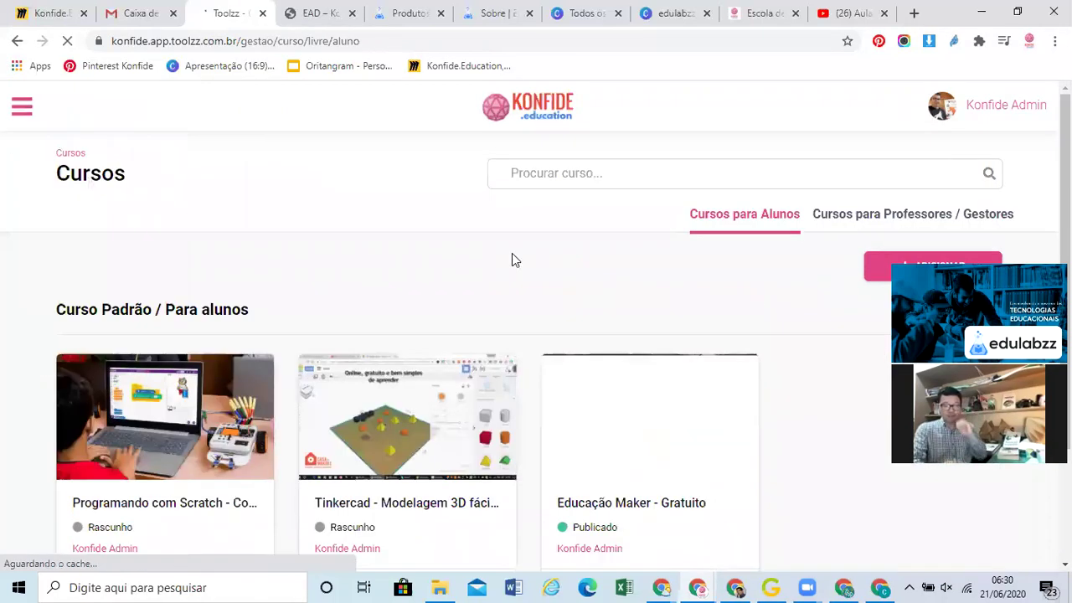
scroll(512, 254, "down", 2)
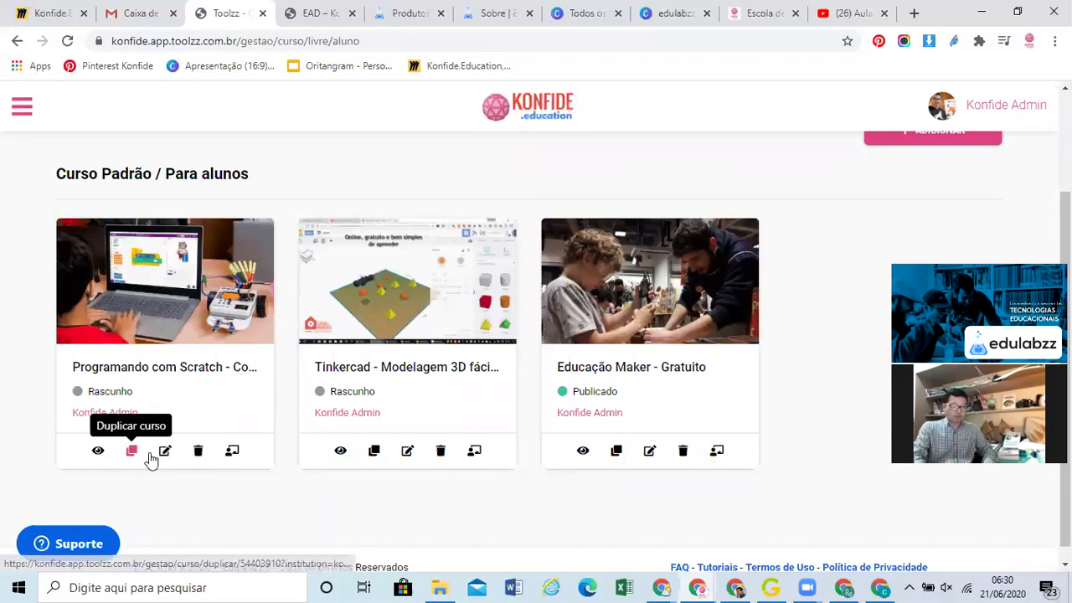
left_click(102, 453)
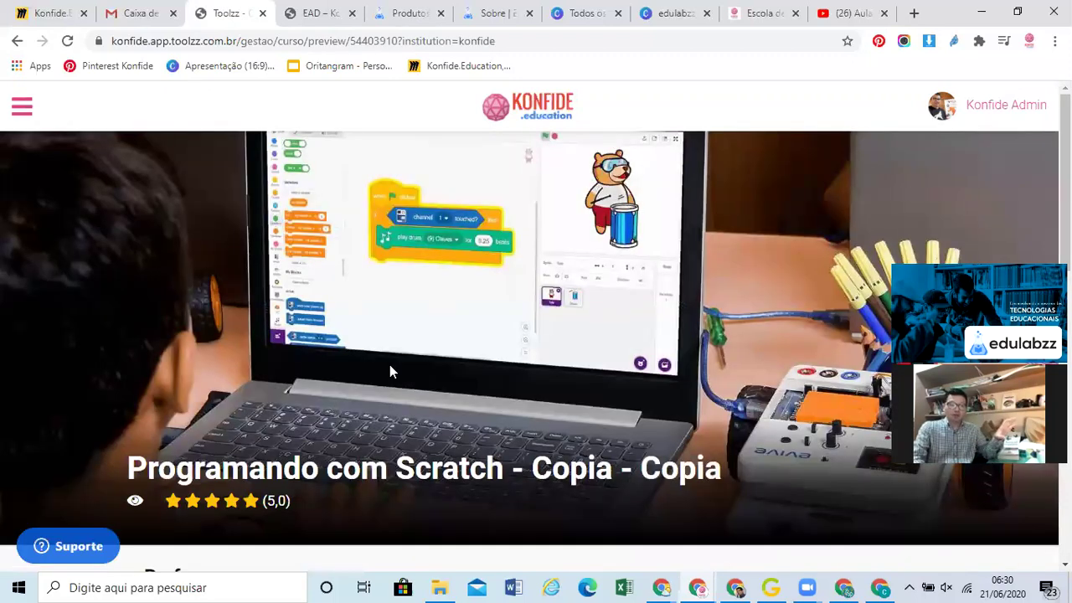
scroll(390, 372, "down", 1)
scroll(390, 371, "down", 3)
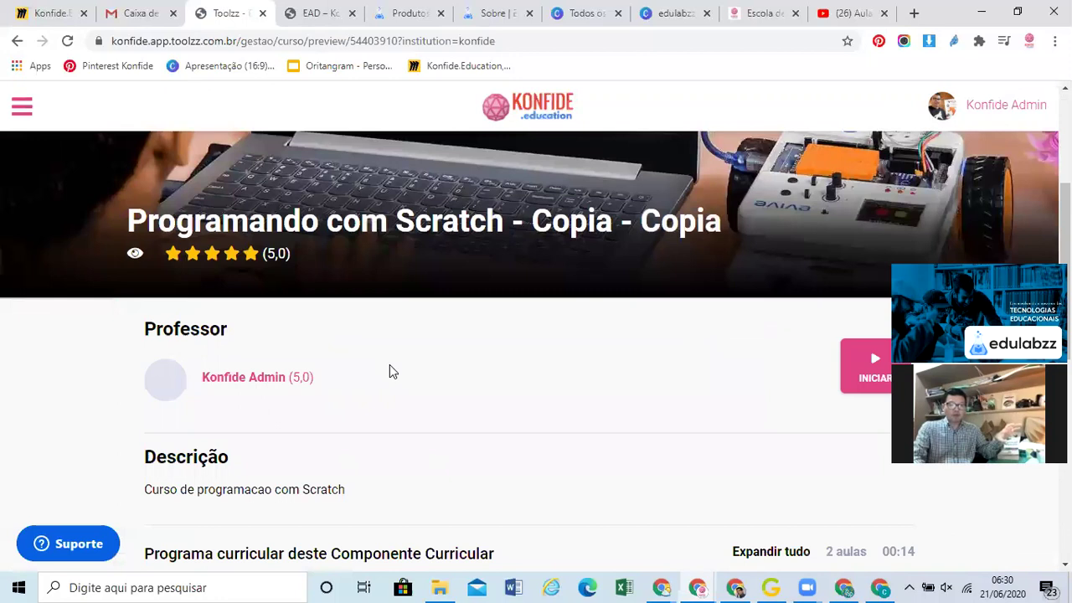
scroll(390, 371, "down", 2)
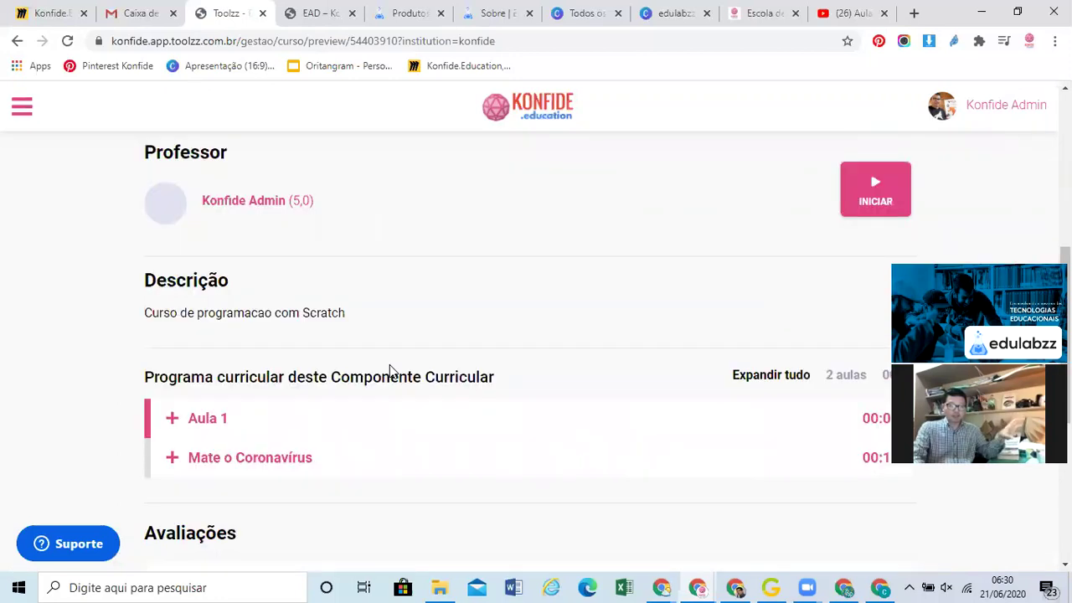
scroll(390, 371, "down", 1)
scroll(618, 358, "up", 2)
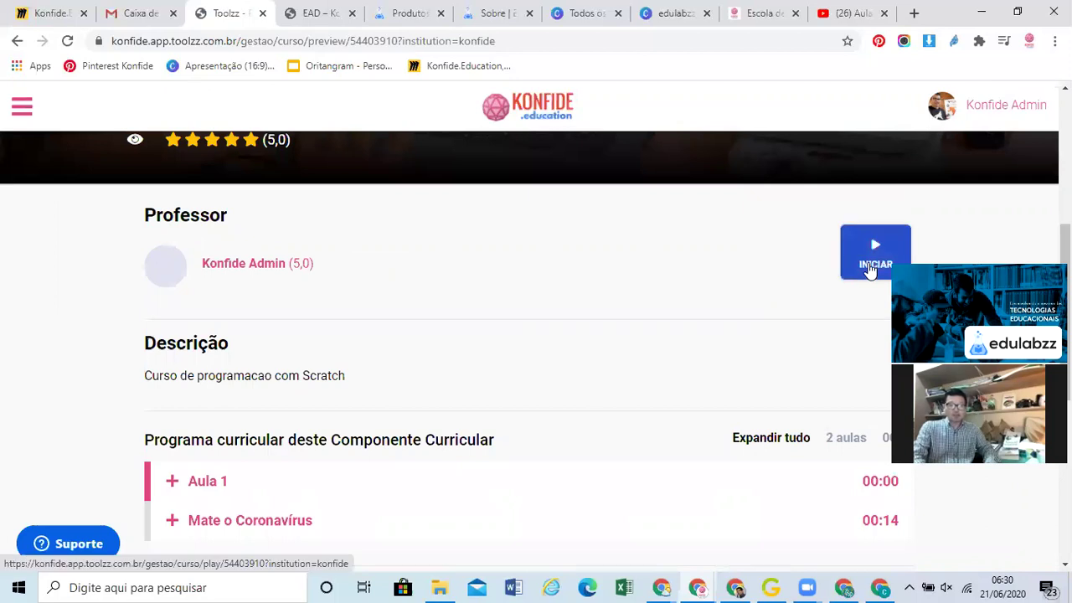
left_click(871, 270)
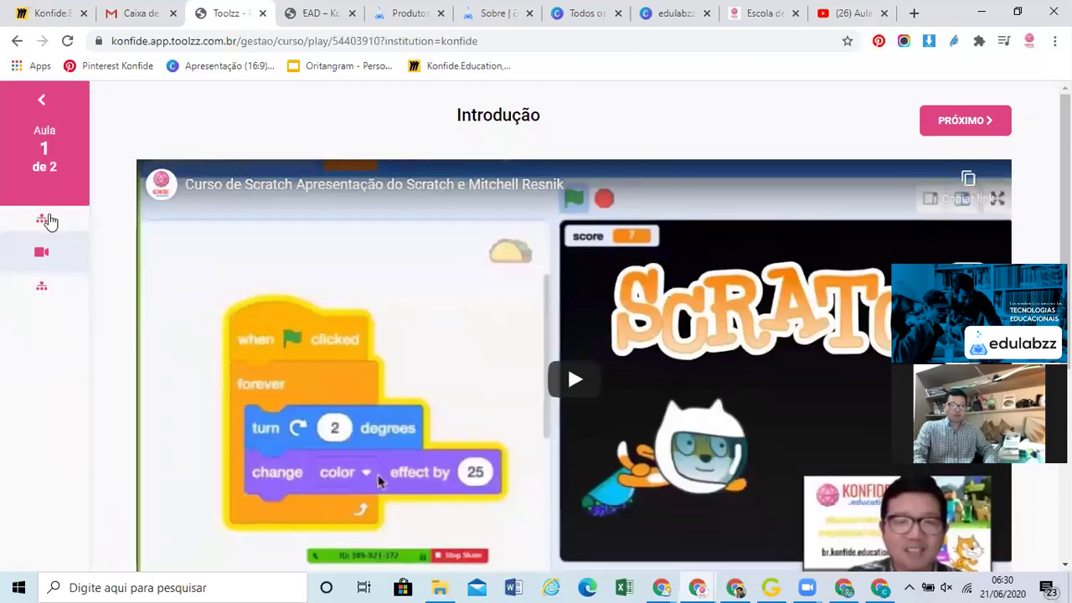
mouse_move(51, 224)
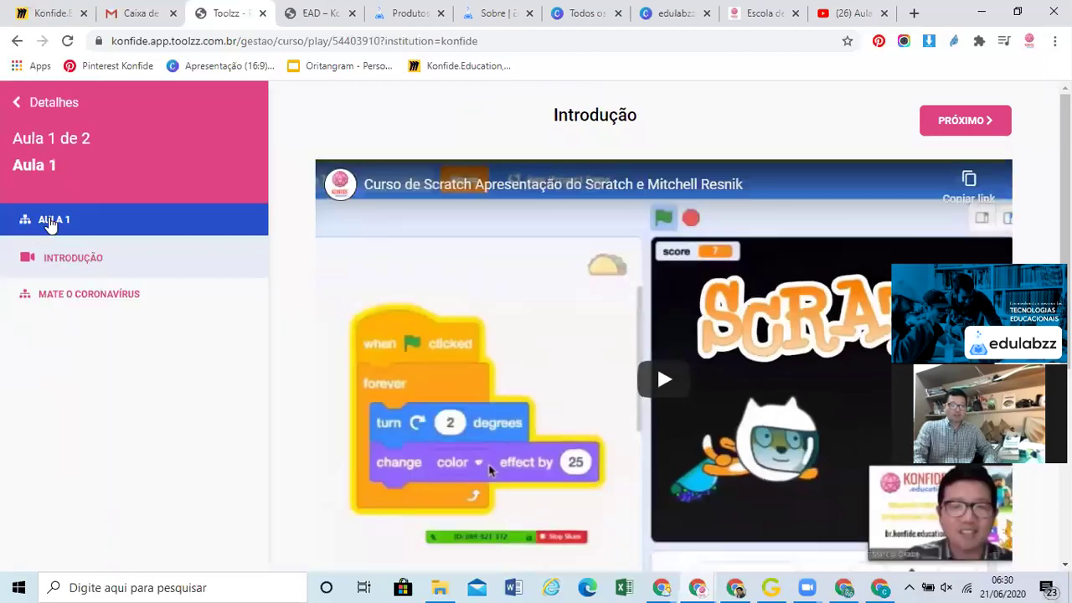
left_click(59, 260)
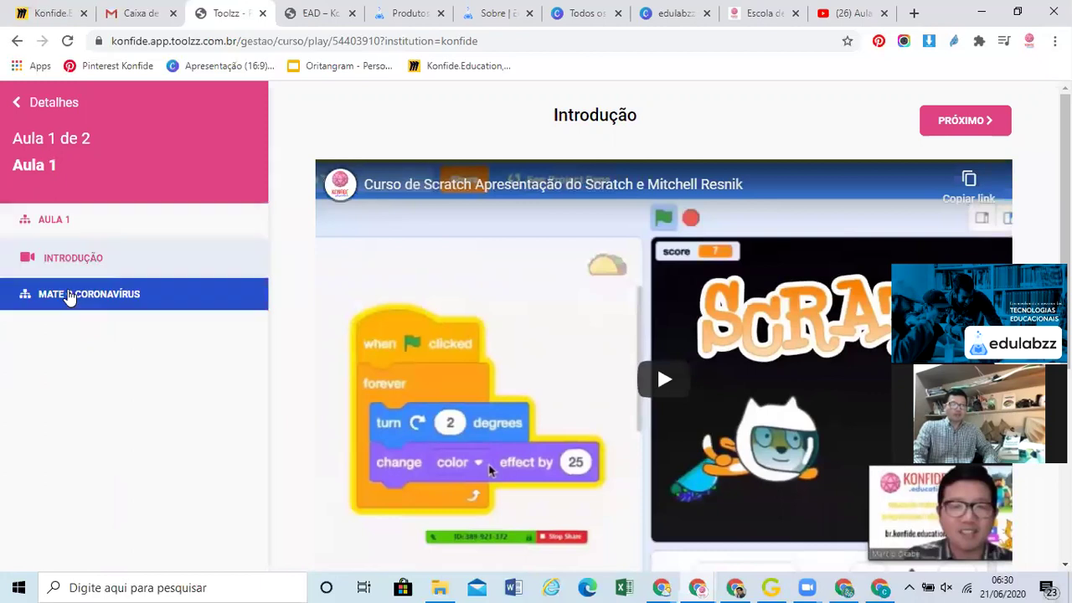
left_click(70, 297)
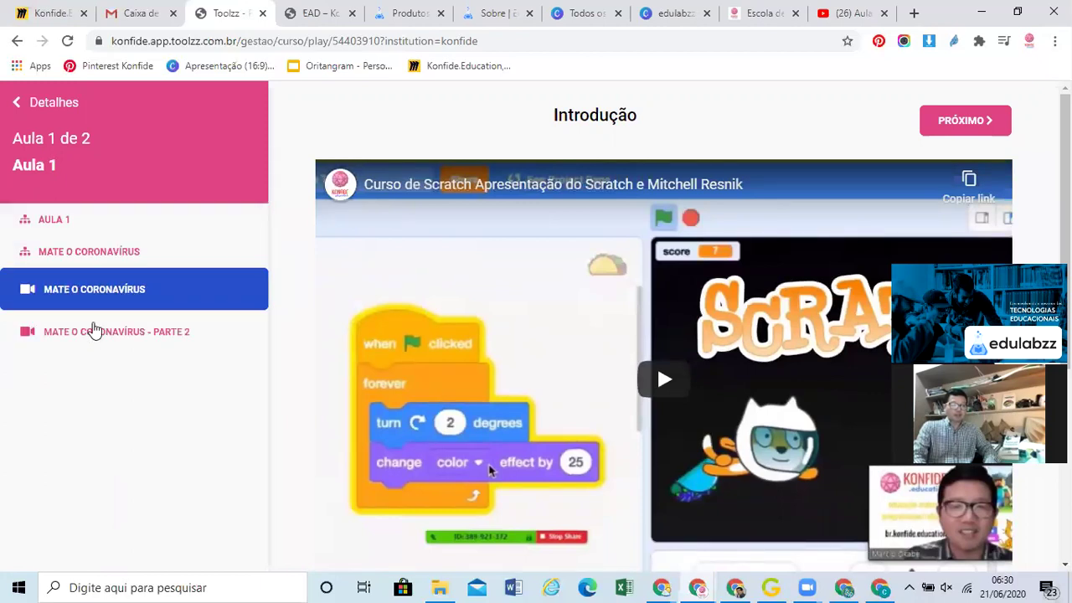
left_click(94, 331)
left_click(94, 298)
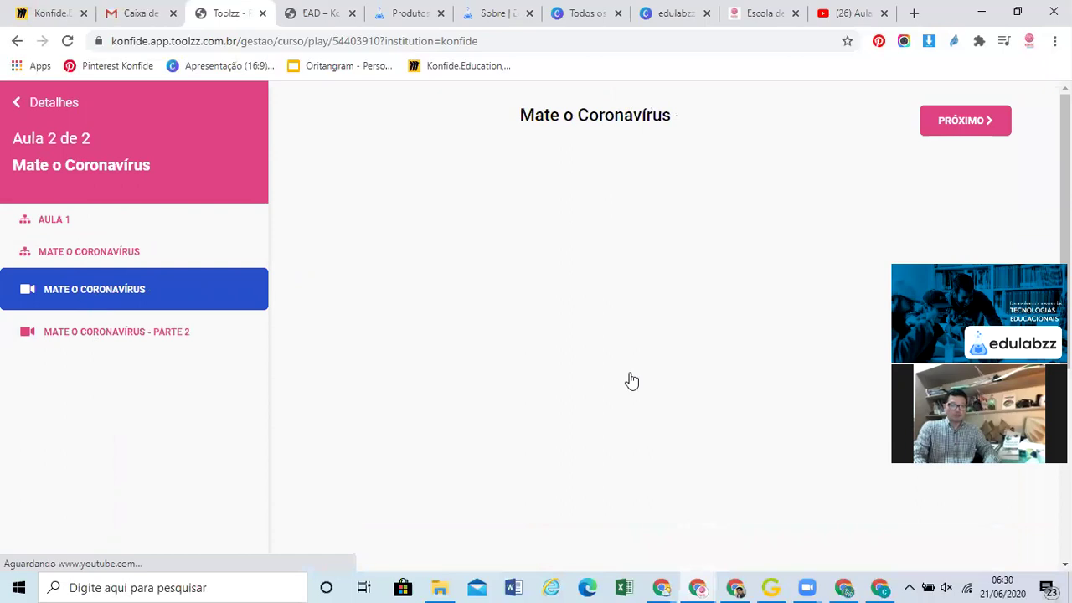
left_click(578, 381)
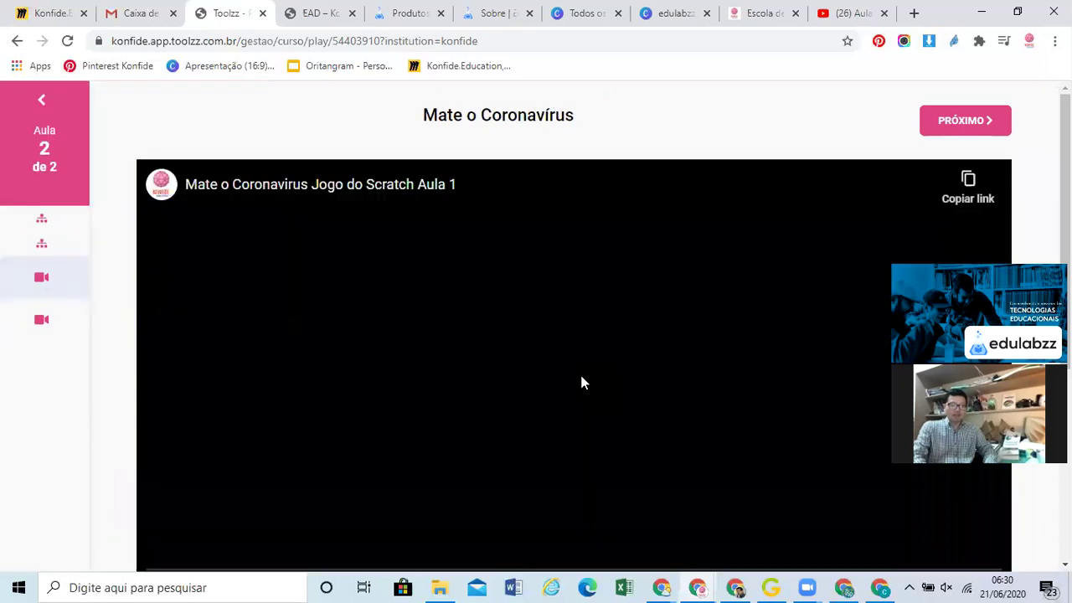
left_click(64, 334)
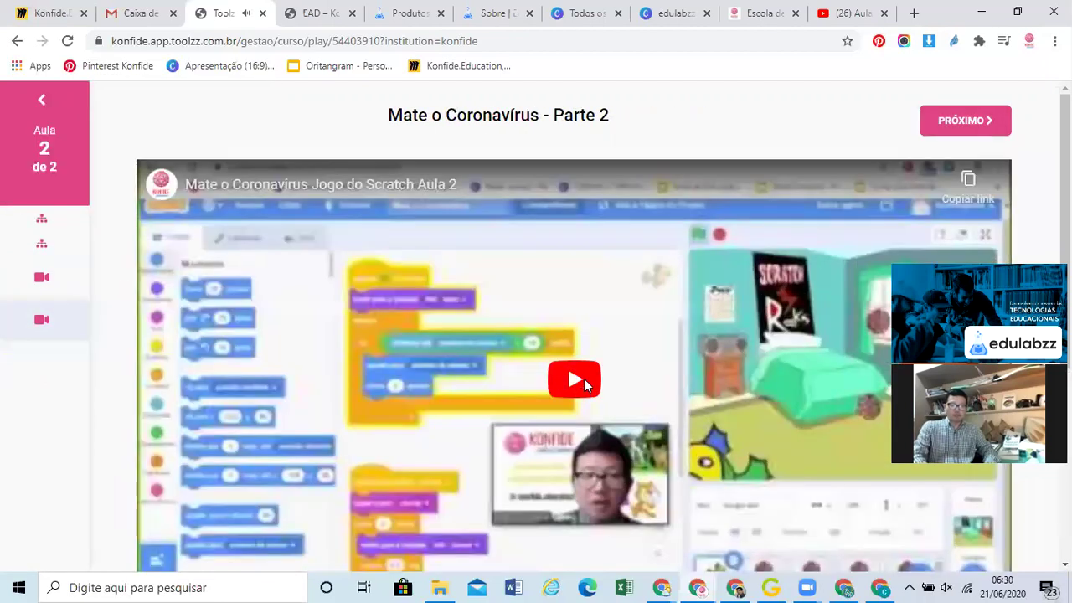
left_click(583, 378)
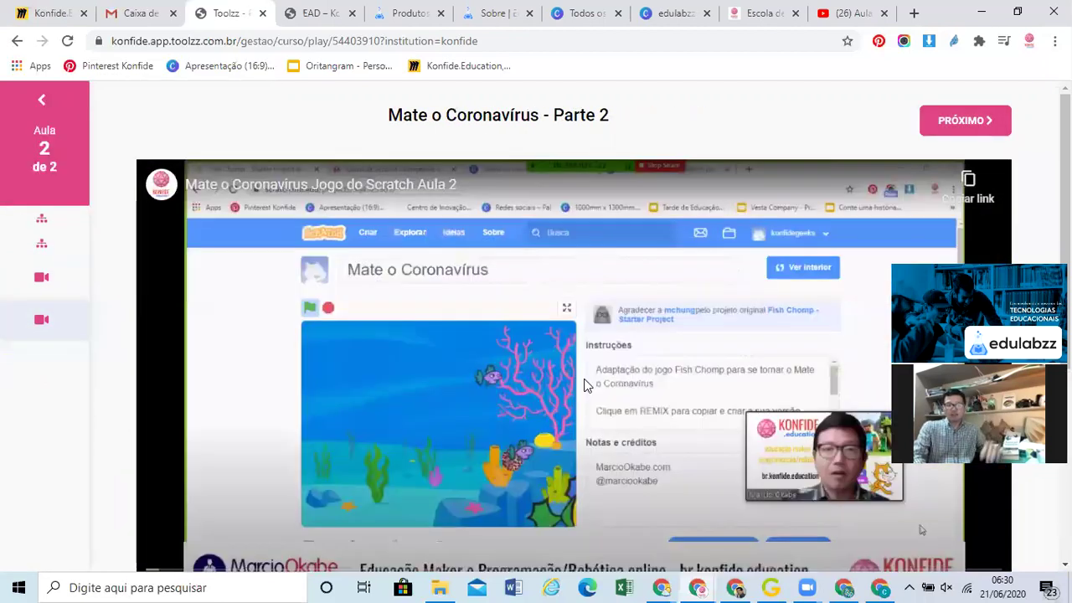
scroll(516, 297, "down", 2)
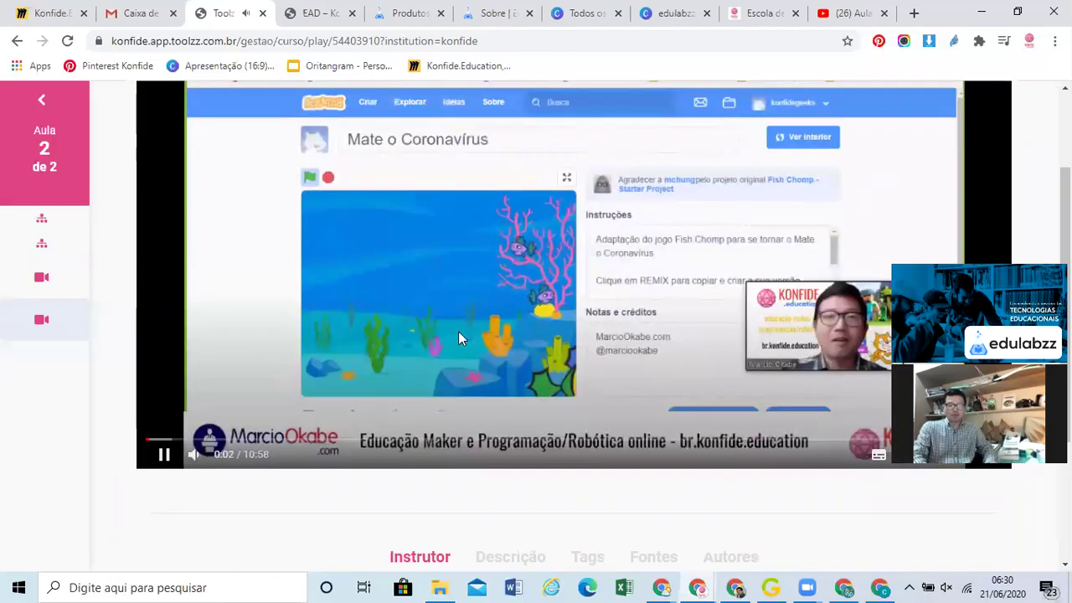
left_click(617, 439)
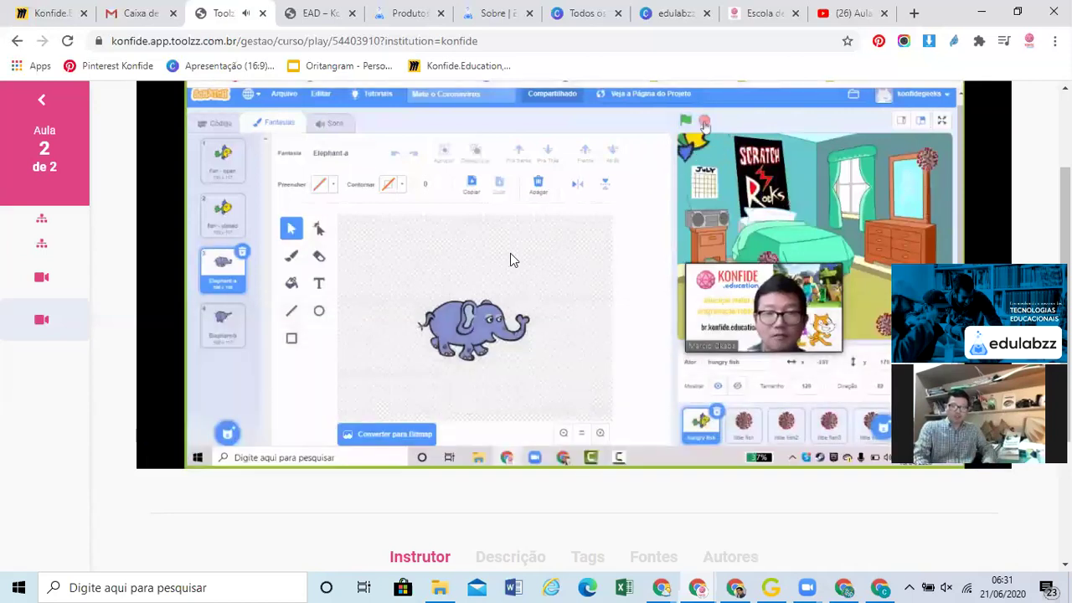
left_click(41, 100)
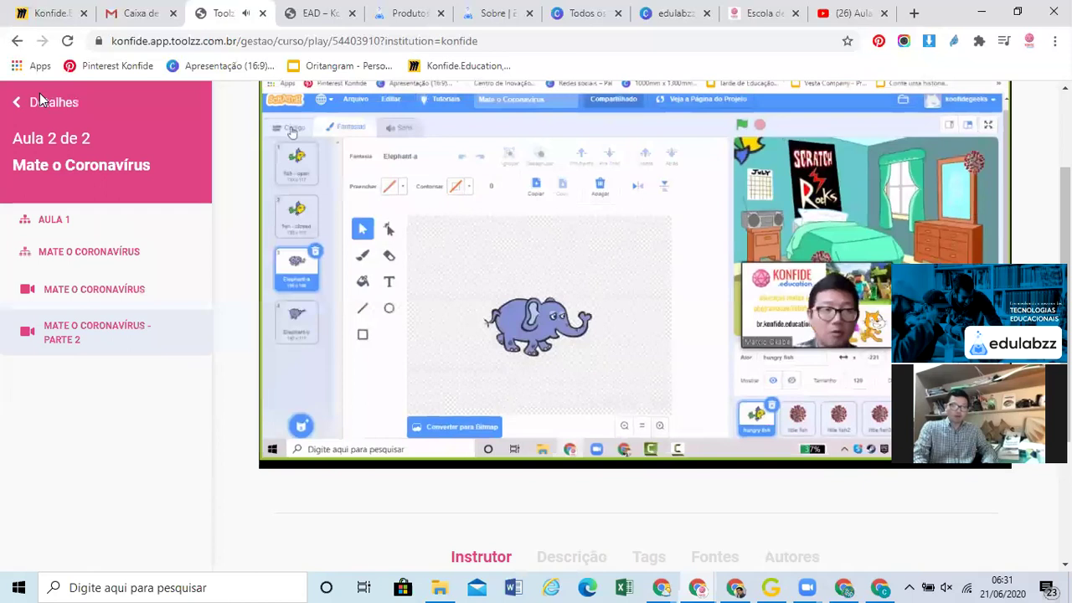
left_click(33, 107)
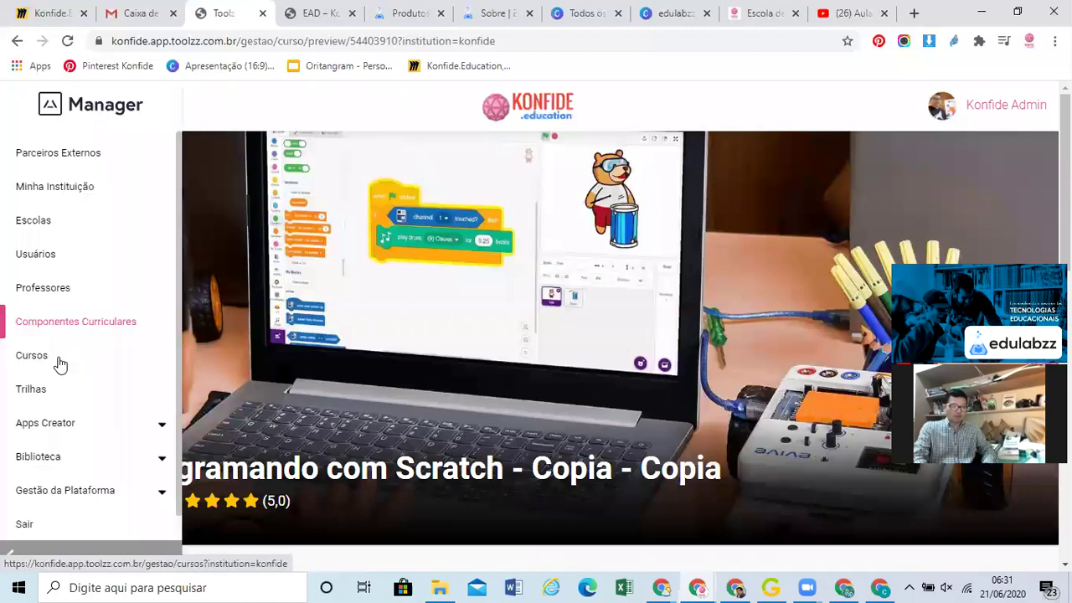
Return to the Cursos list and scroll down to the Scratch, Tinkercad and Educação Maker cards
left_click(59, 359)
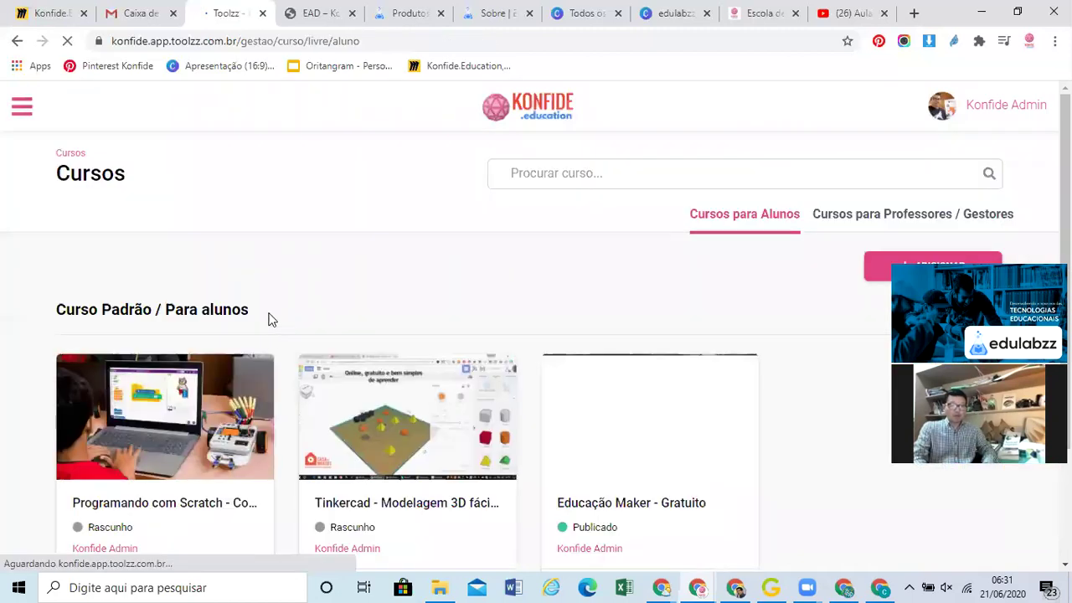
scroll(271, 318, "down", 3)
scroll(172, 443, "down", 1)
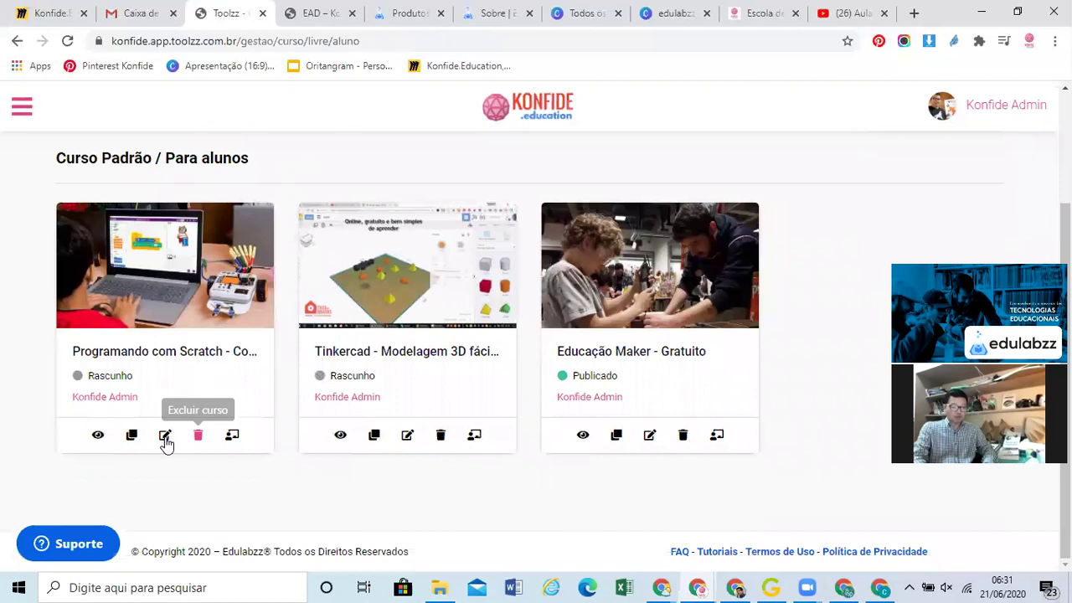